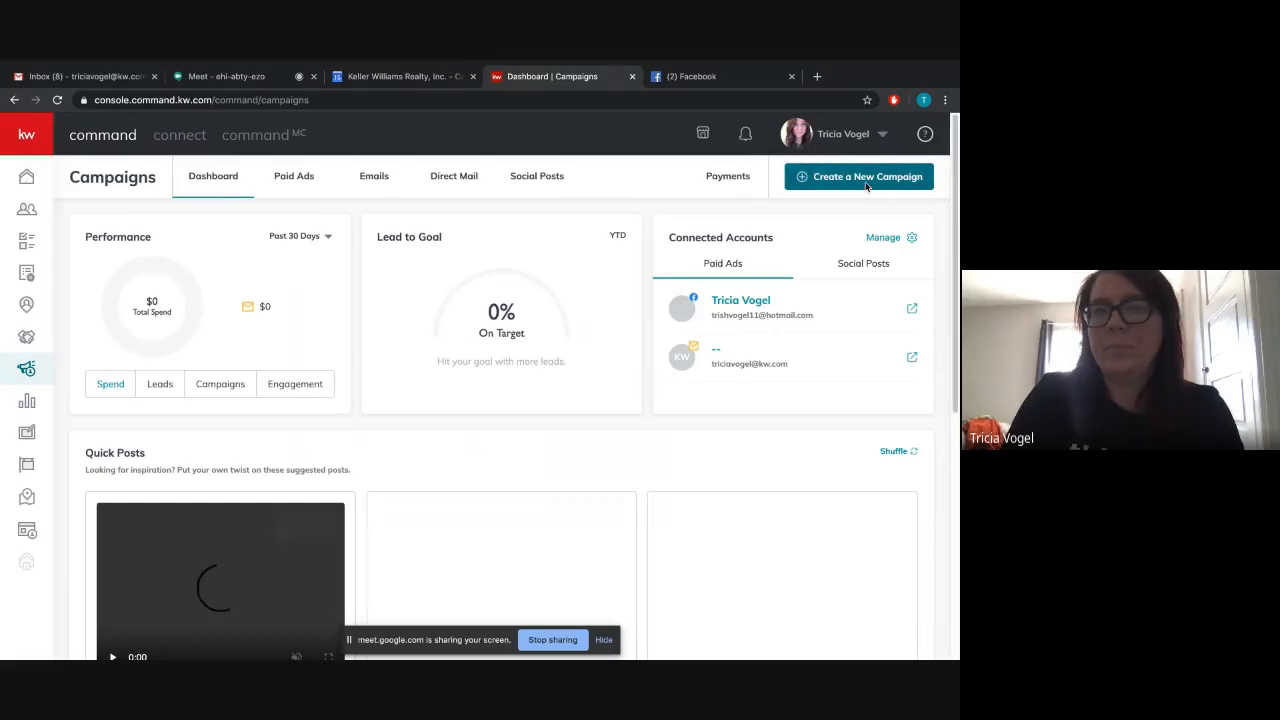
{"action": "left_click", "coordinate": [866, 183]}
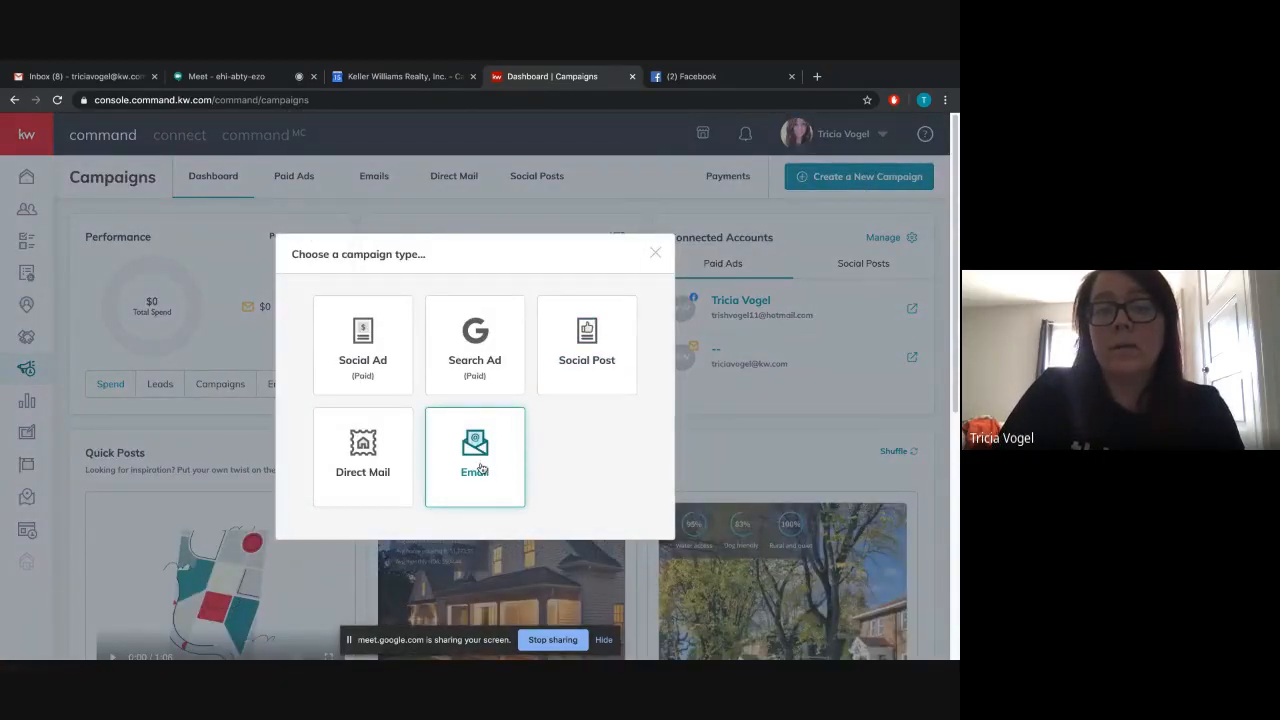
{"action": "left_click", "coordinate": [480, 467]}
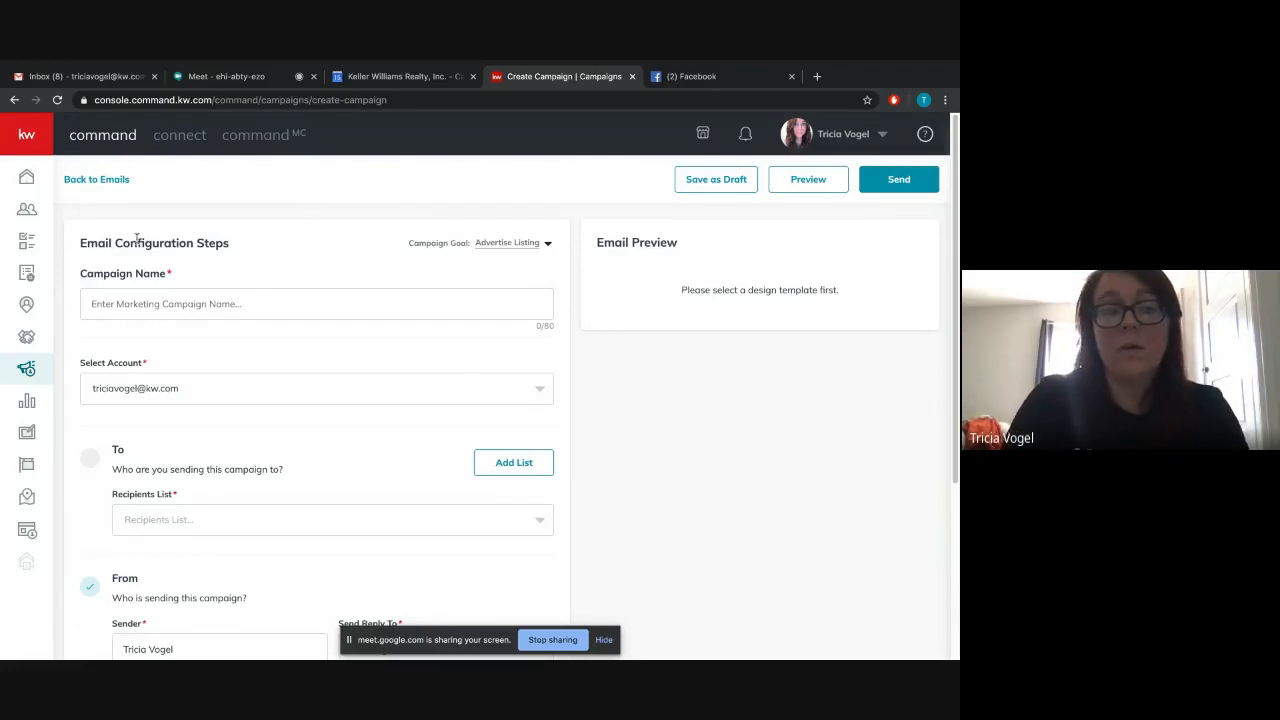
{"action": "left_click", "coordinate": [104, 187]}
{"action": "left_click", "coordinate": [432, 429]}
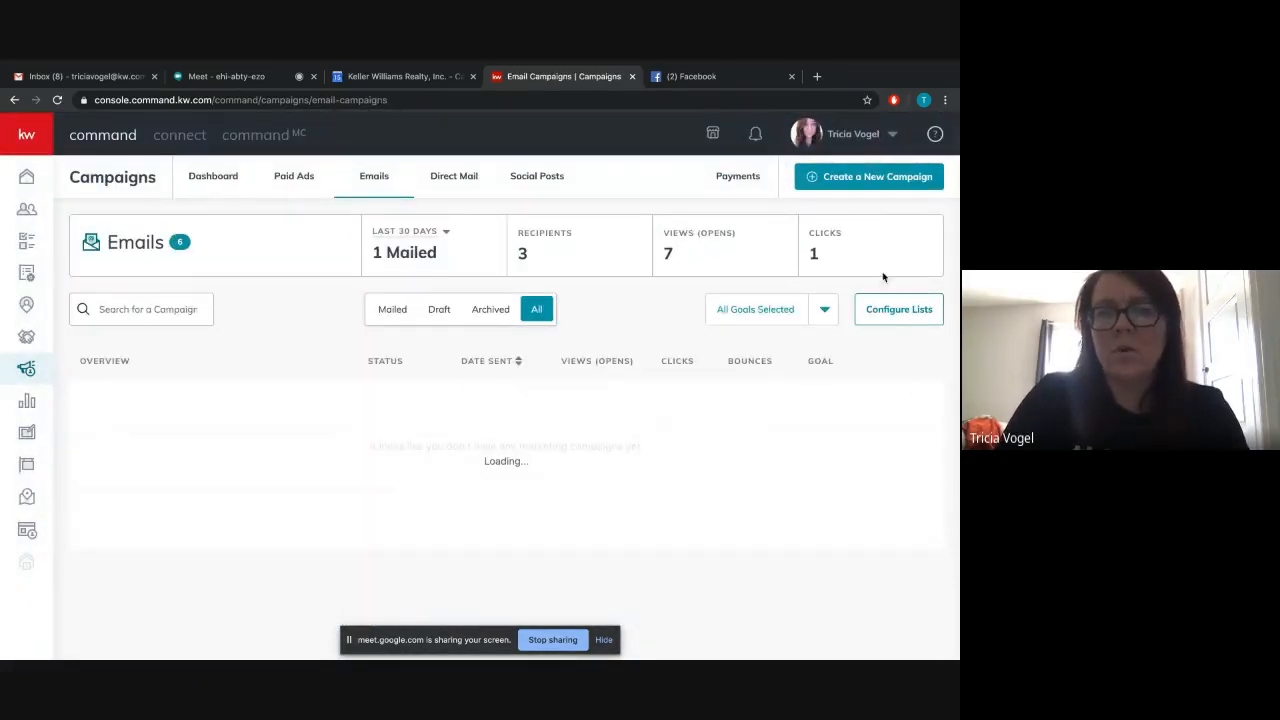
Step: Open the email recipient lists and review the contacts available to add to the Email Campaign list, without adding any
{"action": "left_click", "coordinate": [891, 312]}
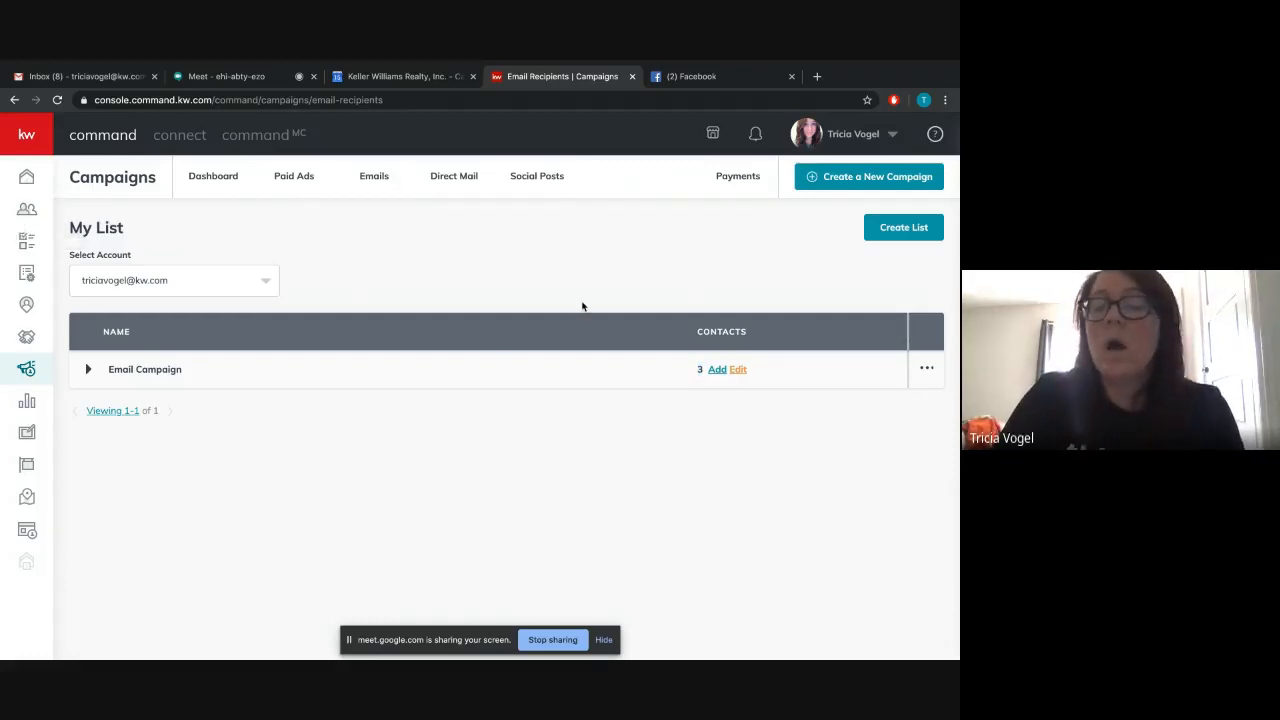
{"action": "left_click", "coordinate": [718, 372]}
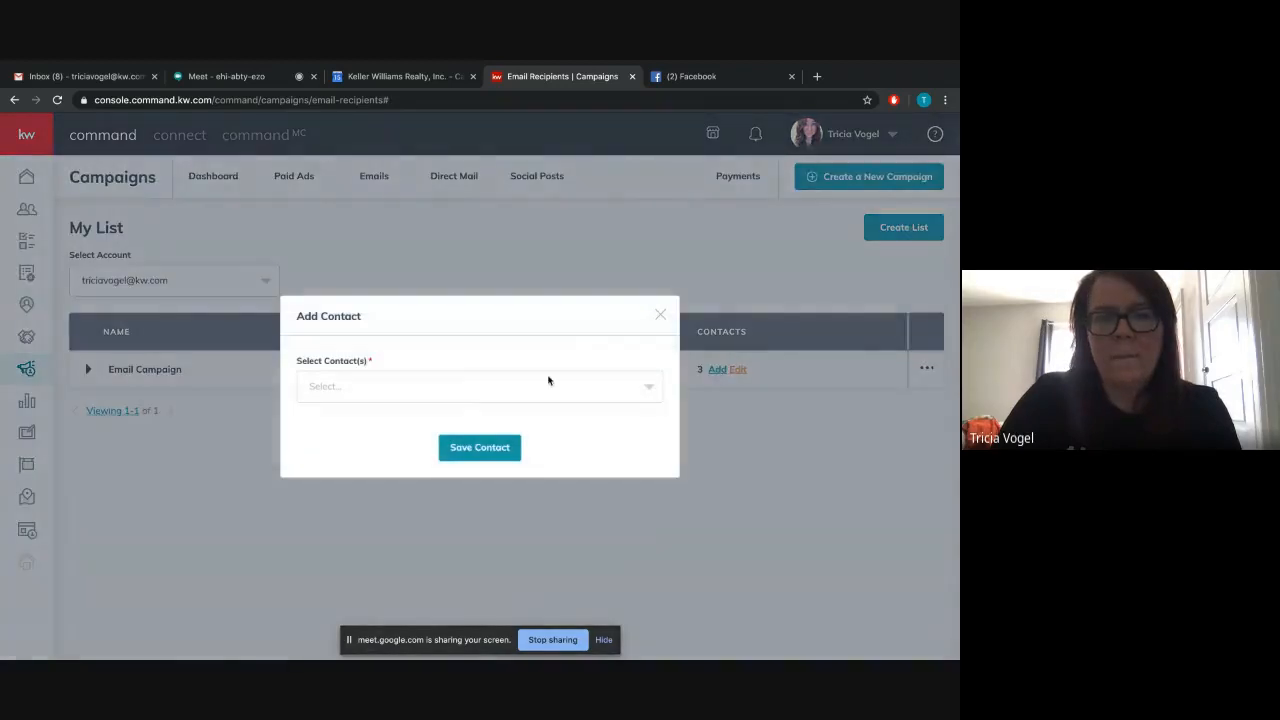
{"action": "left_click", "coordinate": [553, 387]}
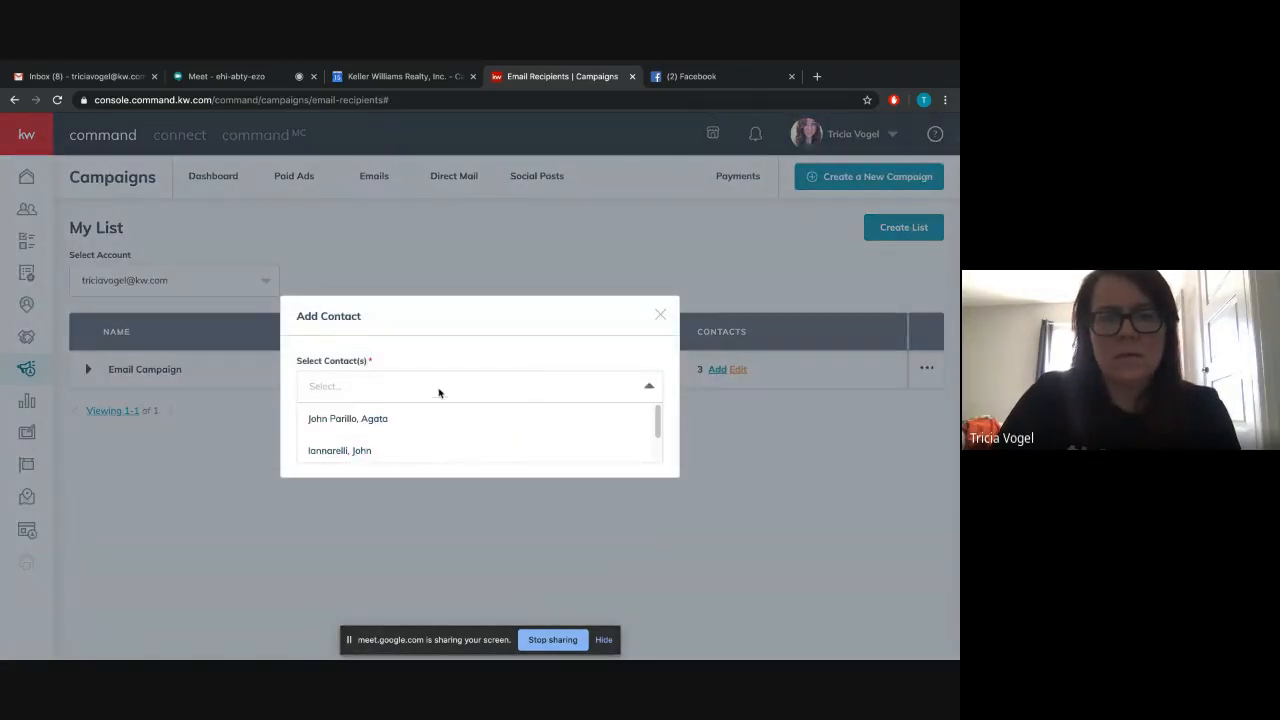
{"action": "scroll", "coordinate": [468, 443], "scroll_direction": "down", "scroll_amount": 1}
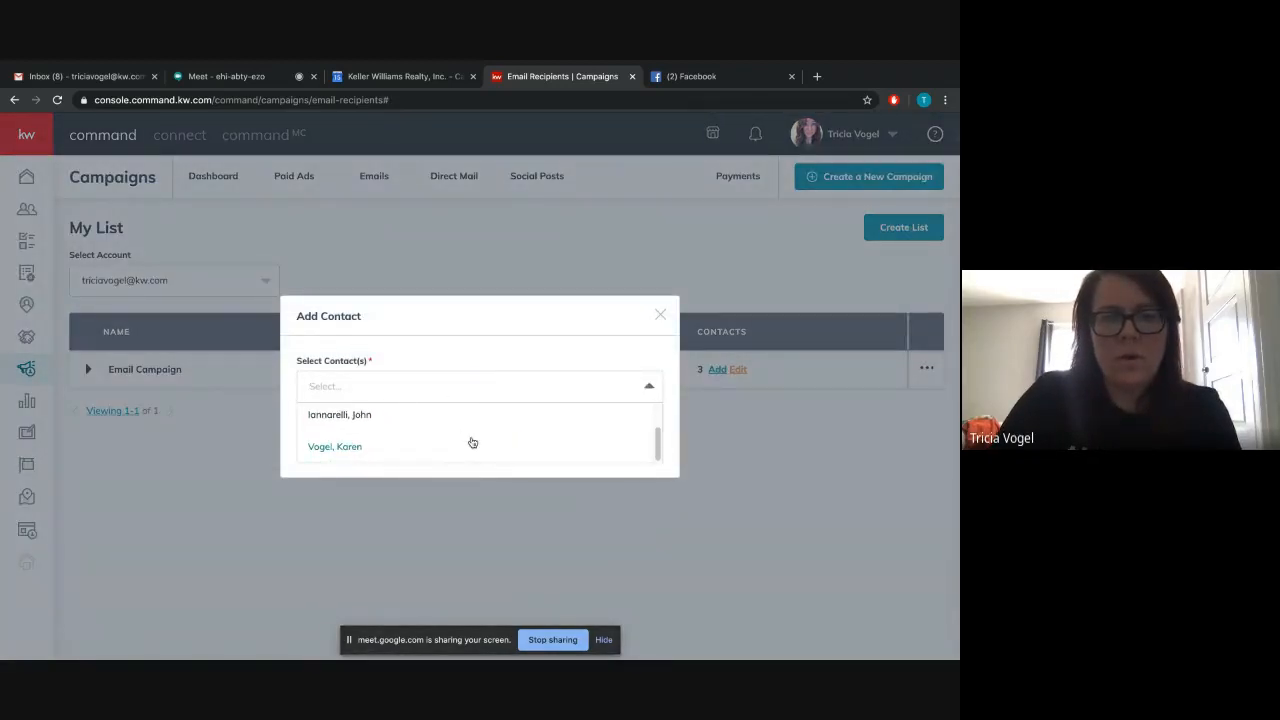
{"action": "scroll", "coordinate": [471, 442], "scroll_direction": "up", "scroll_amount": 1}
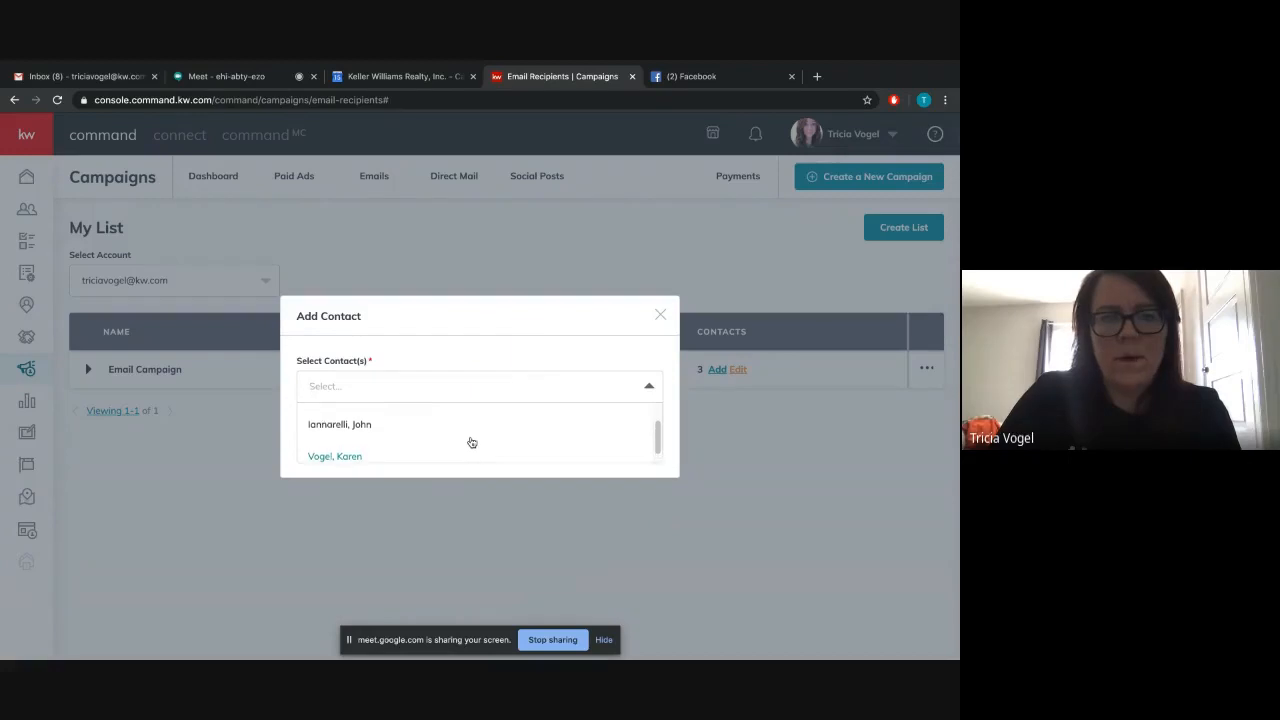
{"action": "left_click", "coordinate": [760, 466]}
{"action": "left_click", "coordinate": [762, 466]}
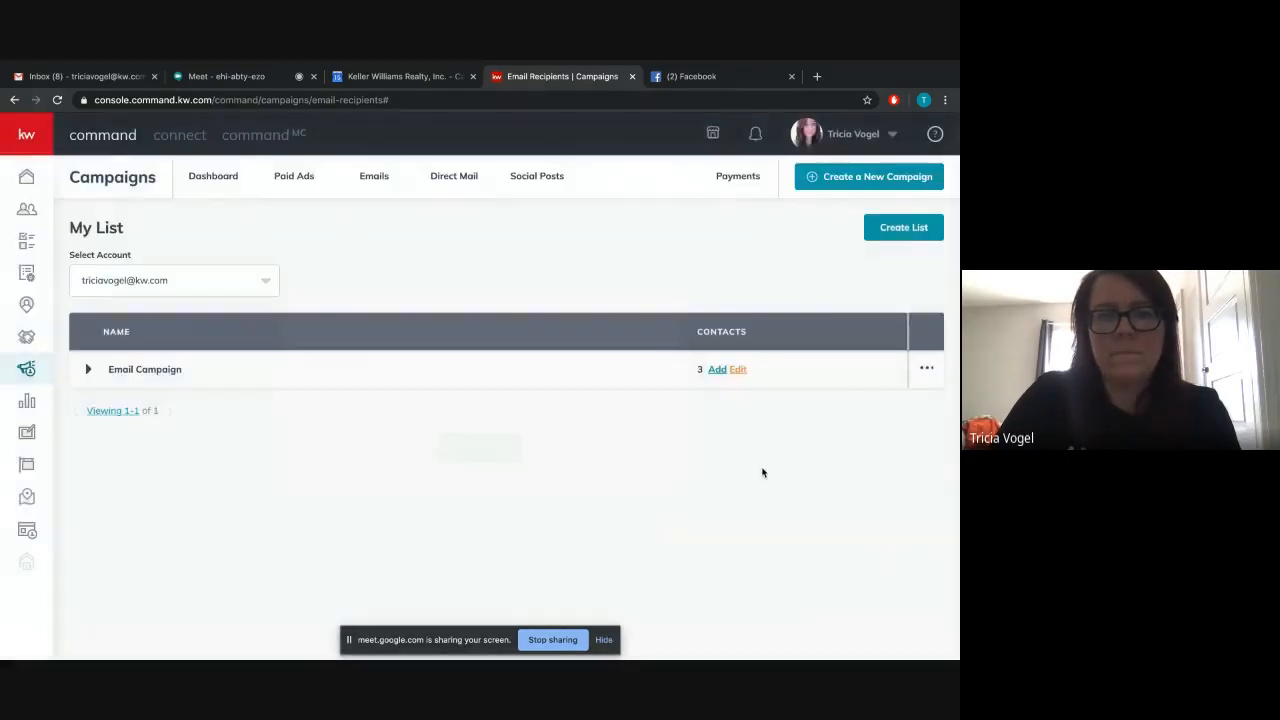
Step: Start a new email campaign and name it "COVID-19 Resources"
{"action": "left_click", "coordinate": [856, 184]}
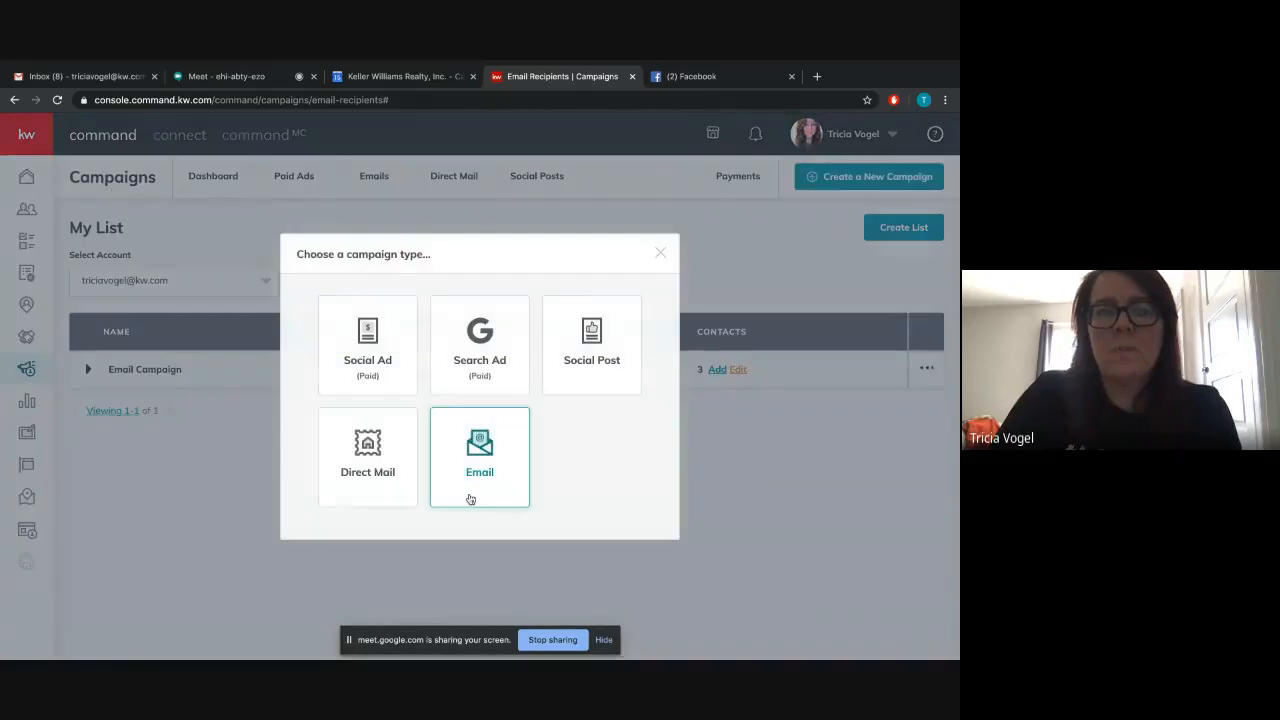
{"action": "left_click", "coordinate": [487, 475]}
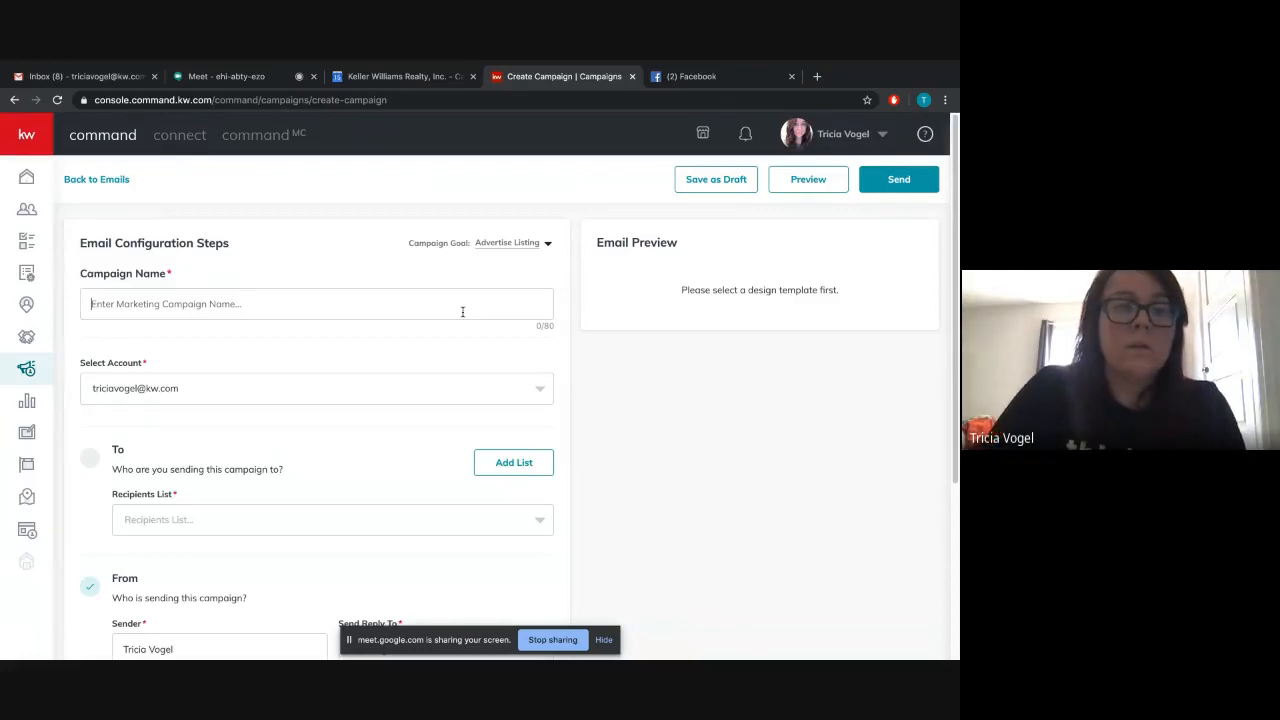
{"action": "type", "text": "co"}
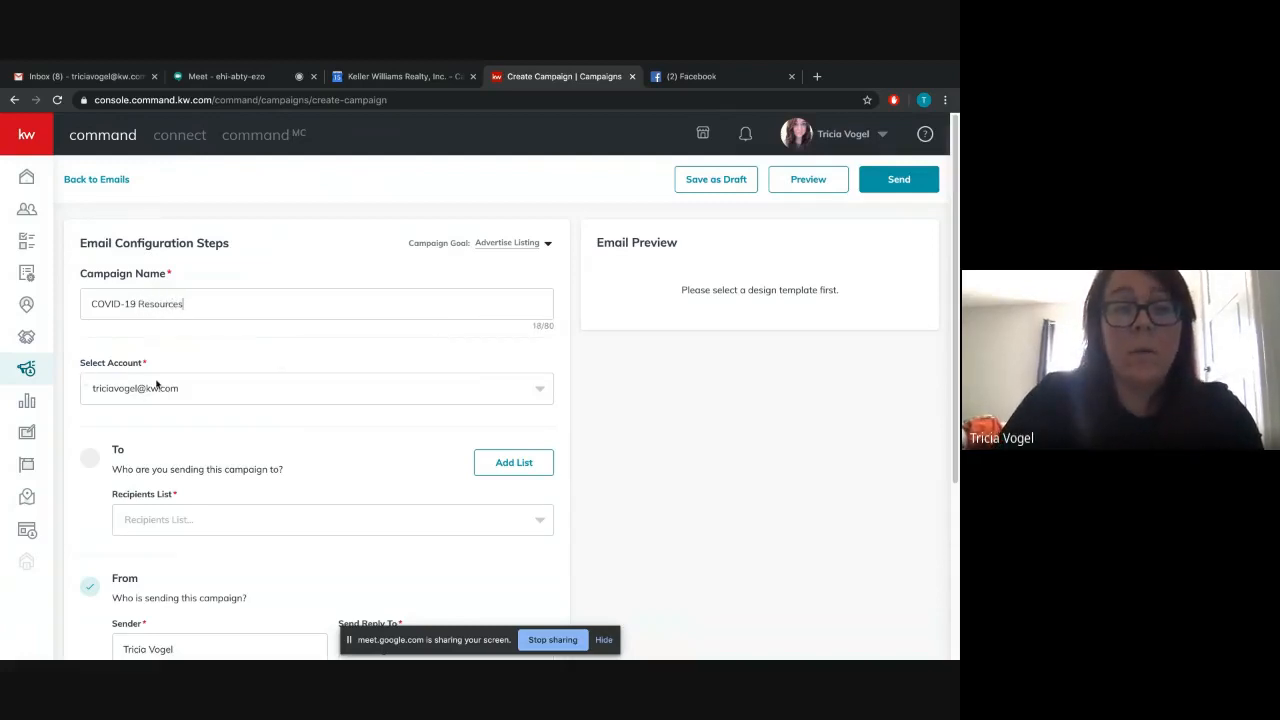
Step: Choose Email Campaign as the campaign's recipients list and enter the subject line "Covid-19 Resources"
{"action": "scroll", "coordinate": [320, 430], "scroll_direction": "down", "scroll_amount": 1}
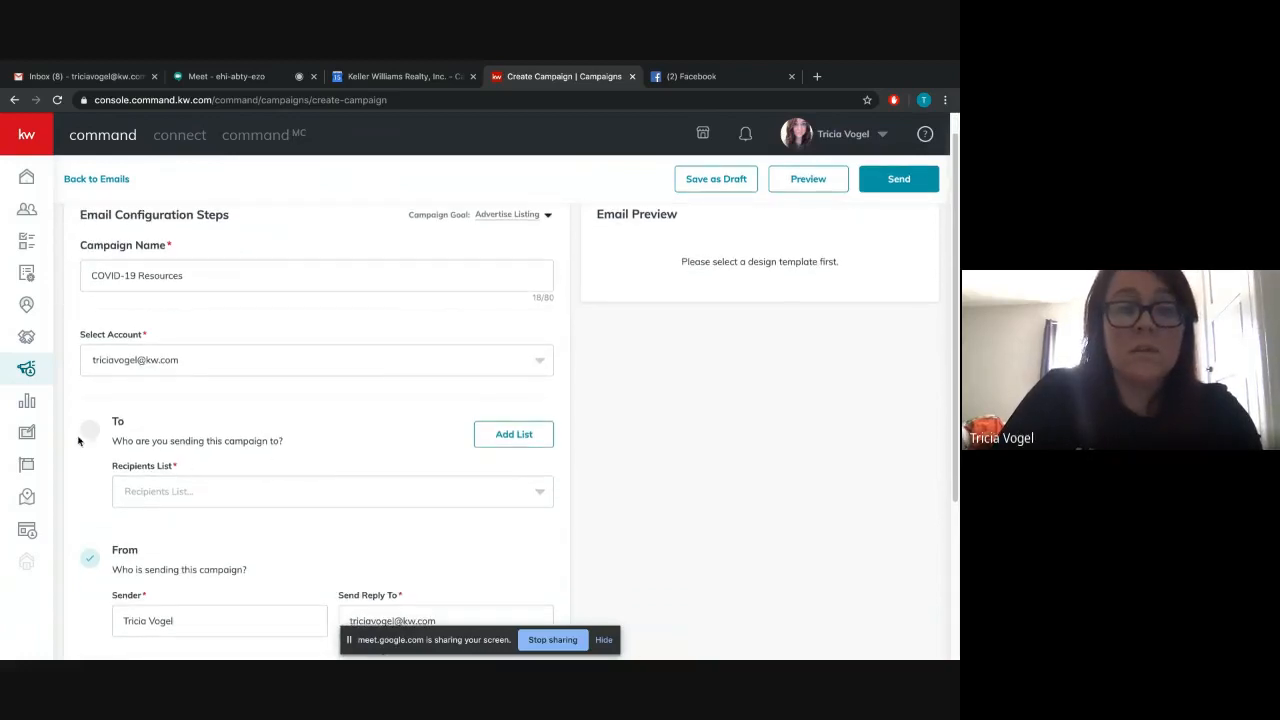
{"action": "left_click", "coordinate": [168, 497]}
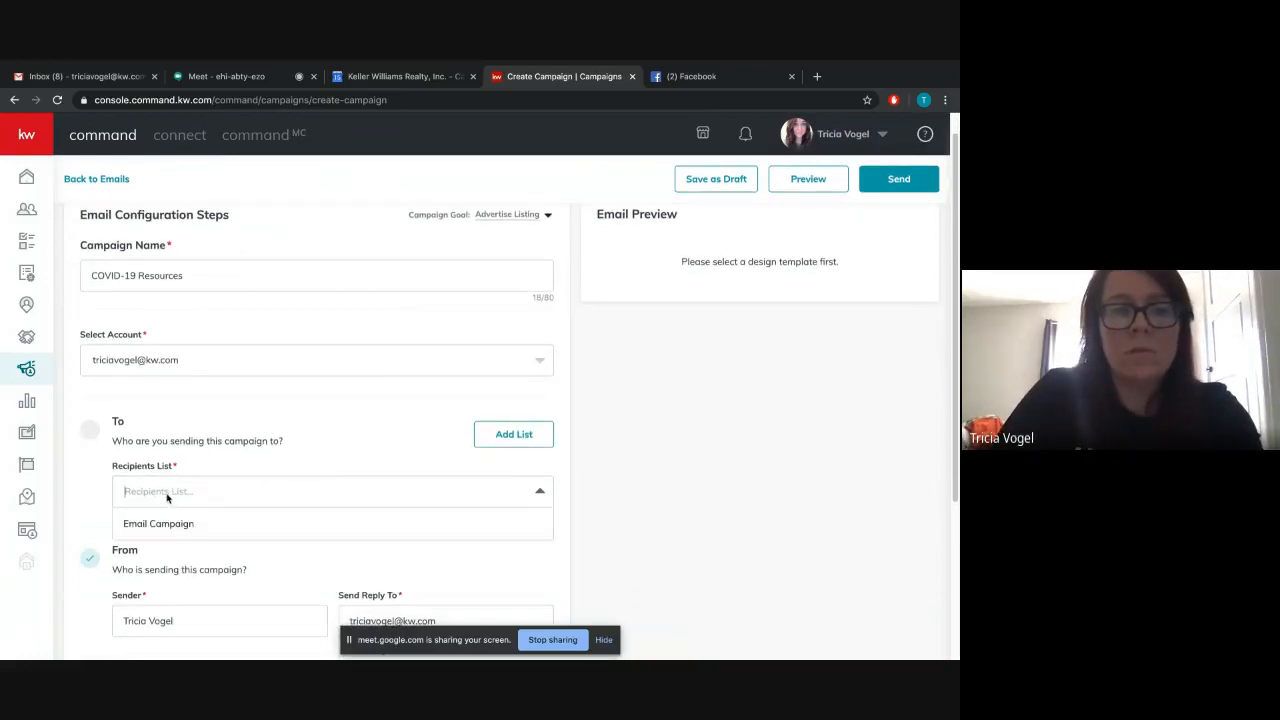
{"action": "left_click", "coordinate": [168, 497]}
{"action": "left_click", "coordinate": [308, 496]}
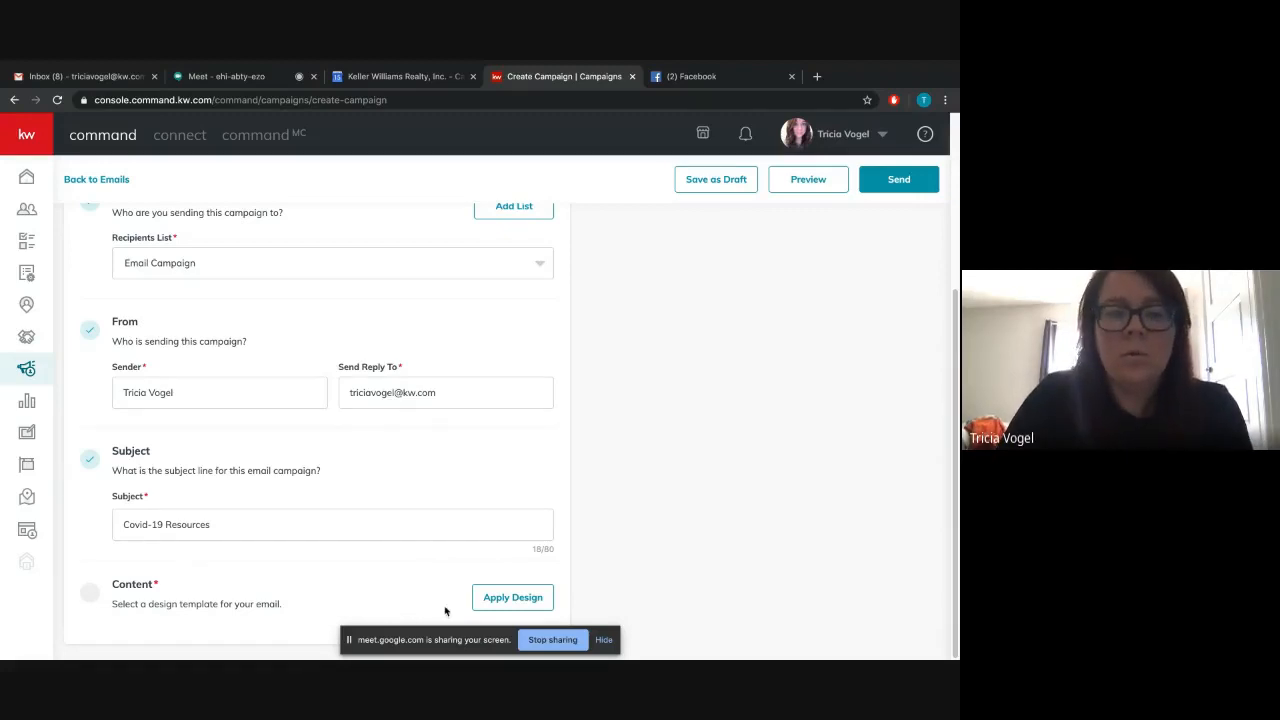
Step: Open the KWRI template Newsletter Style 2 for the email's content and review its header and footer details
{"action": "left_click", "coordinate": [512, 597]}
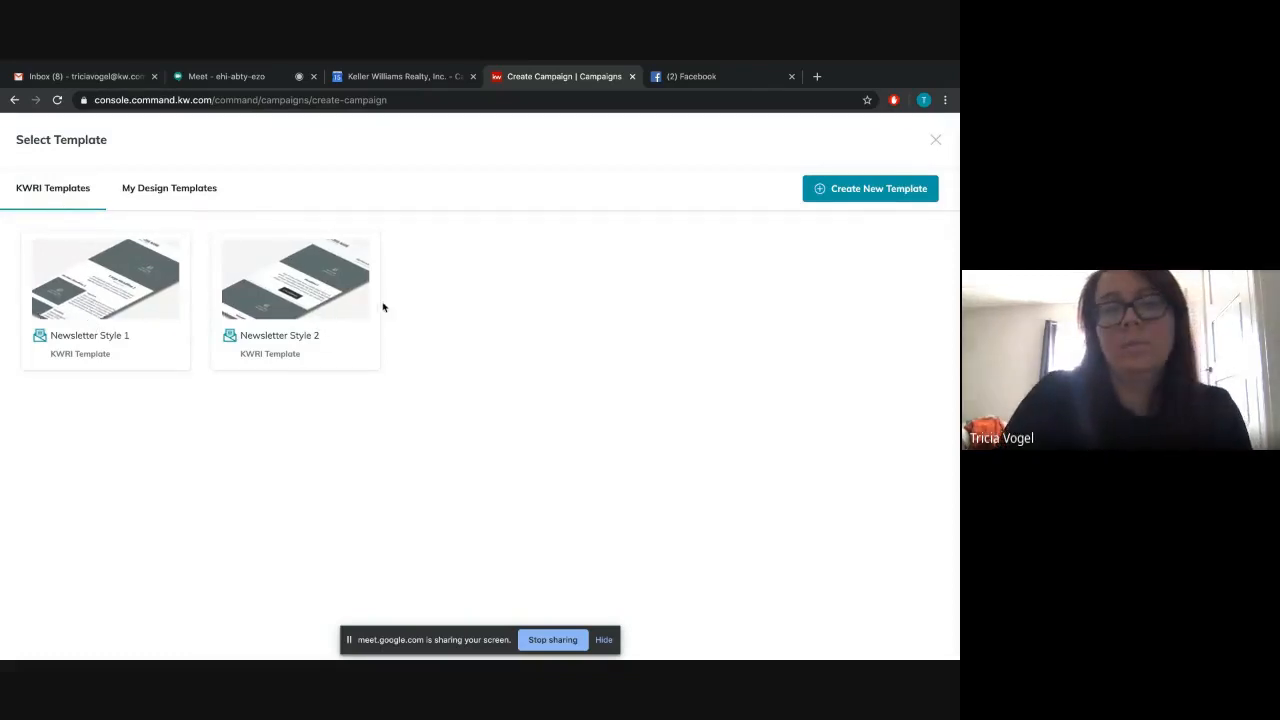
{"action": "left_click", "coordinate": [326, 297]}
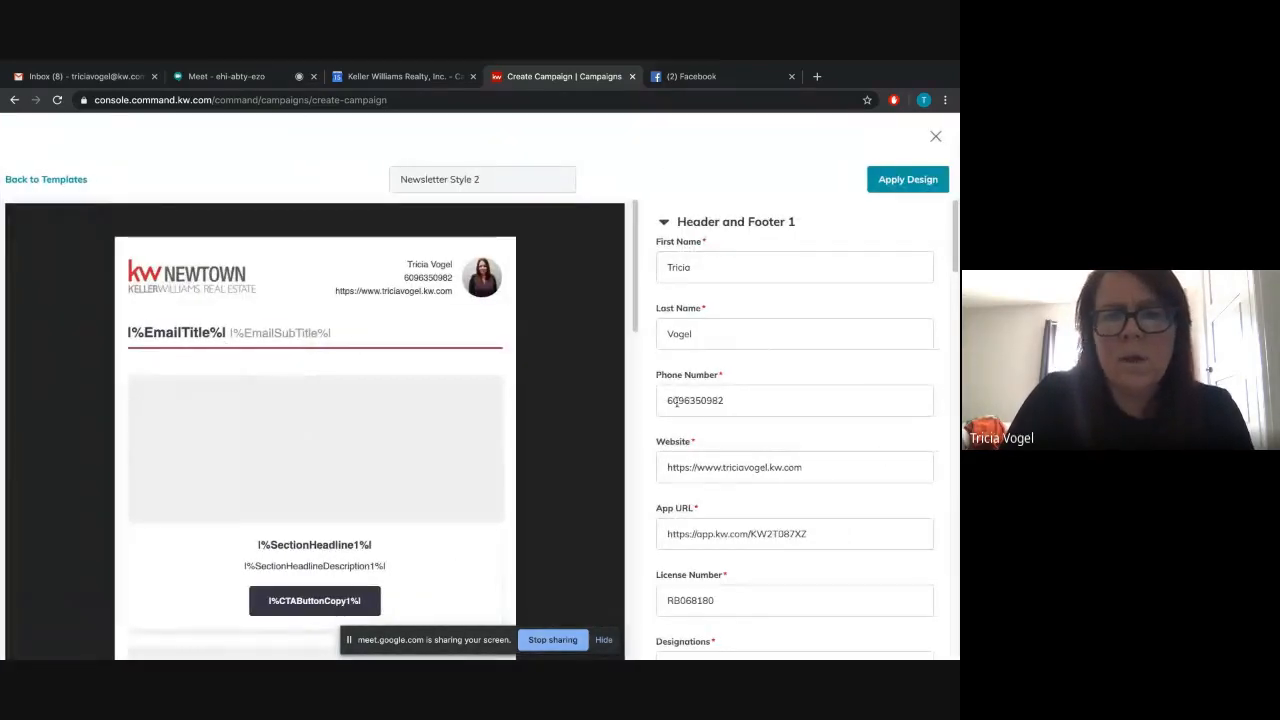
{"action": "scroll", "coordinate": [383, 580], "scroll_direction": "down", "scroll_amount": 1}
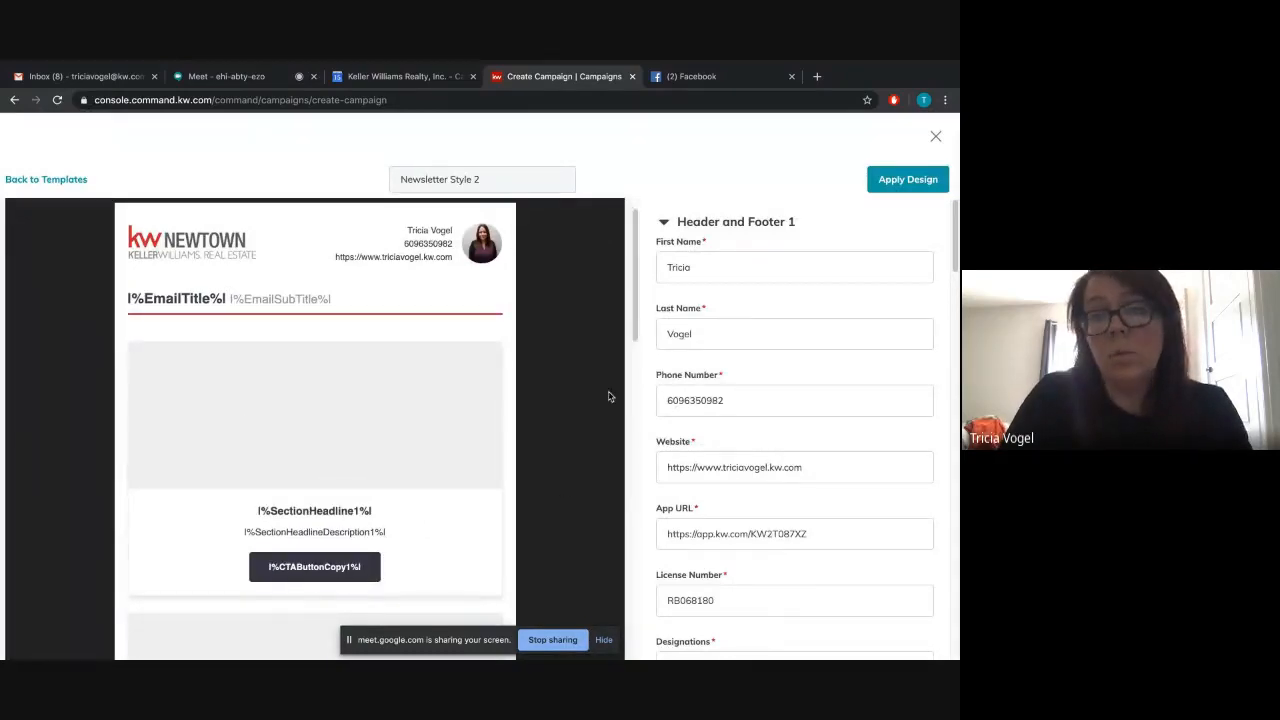
{"action": "scroll", "coordinate": [724, 405], "scroll_direction": "down", "scroll_amount": 1}
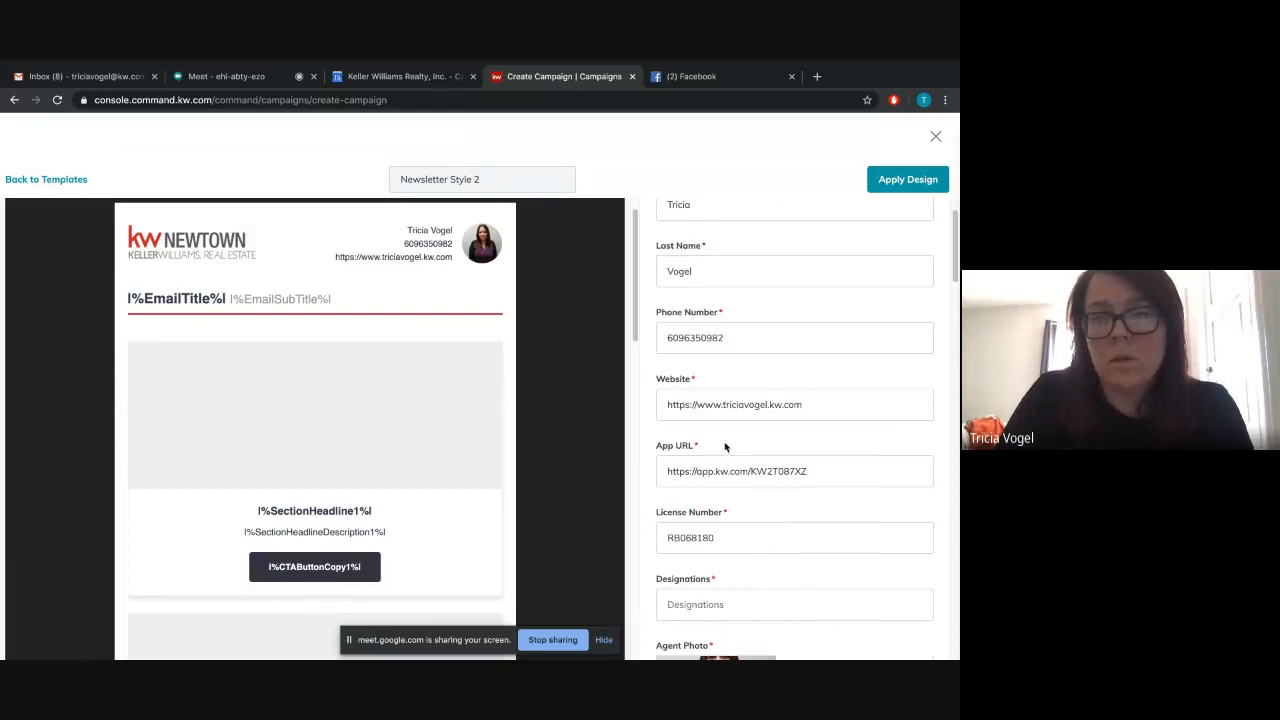
{"action": "scroll", "coordinate": [717, 458], "scroll_direction": "down", "scroll_amount": 5}
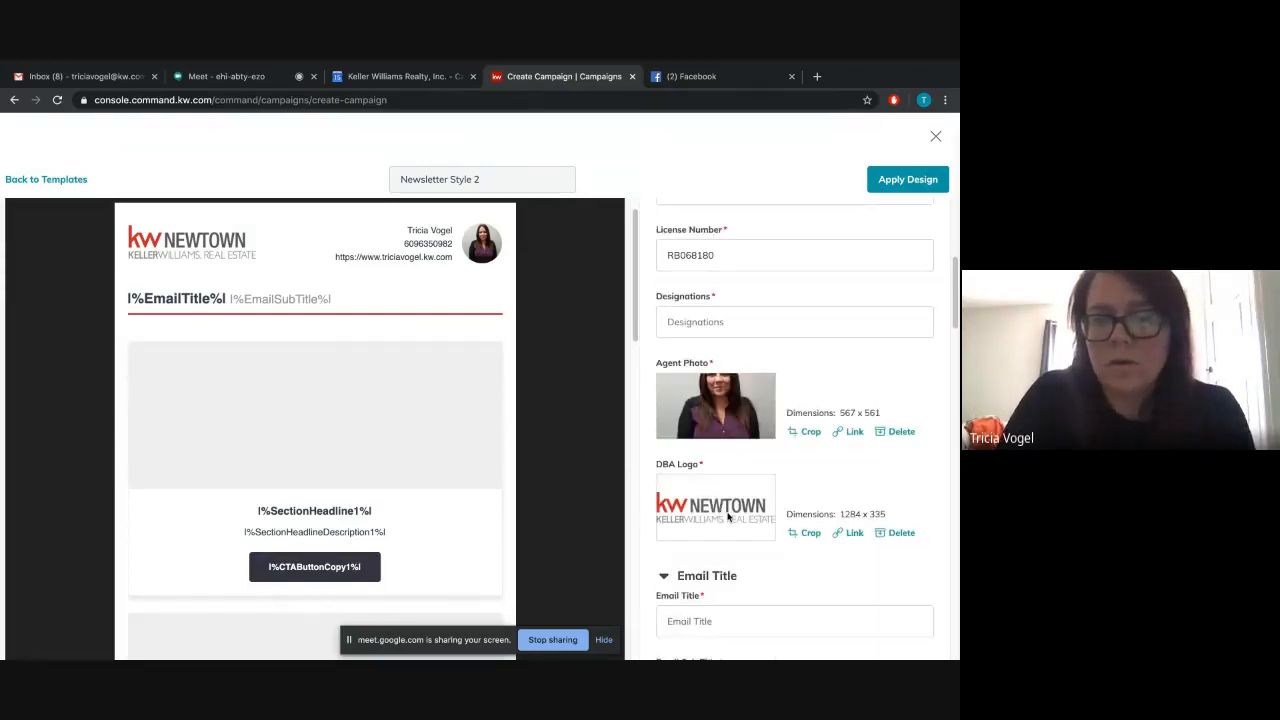
{"action": "scroll", "coordinate": [748, 295], "scroll_direction": "up", "scroll_amount": 6}
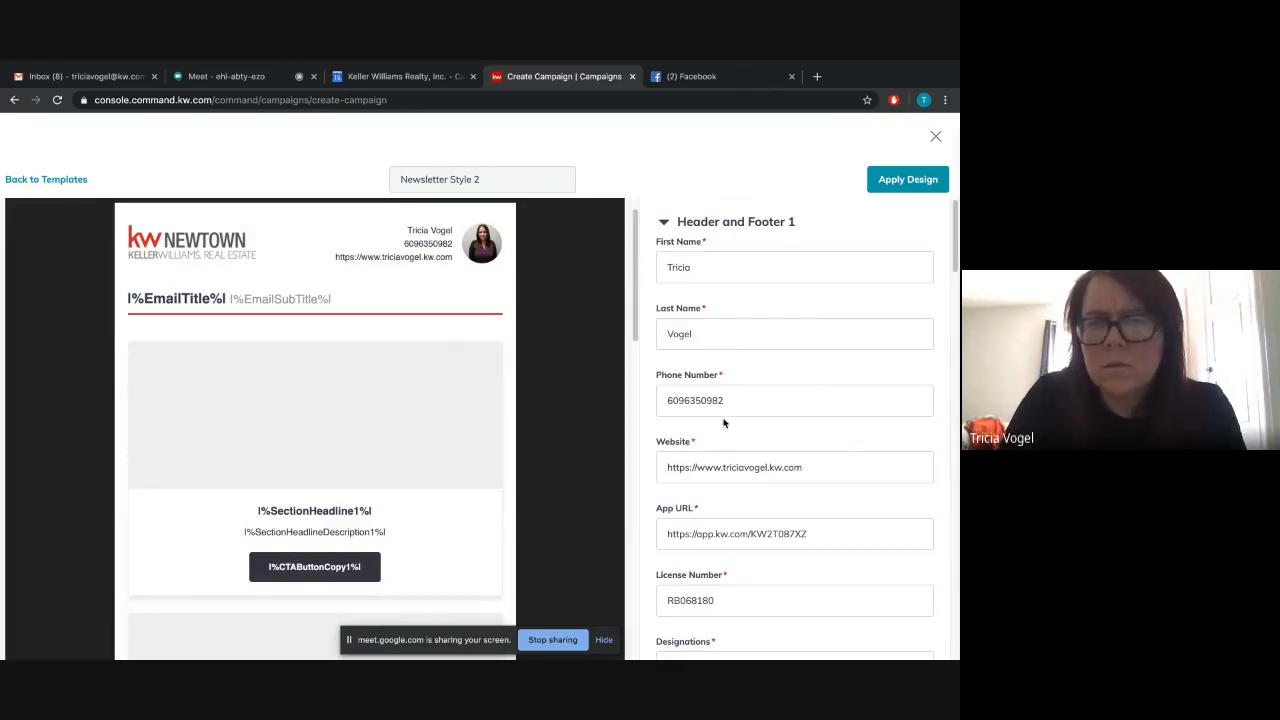
Step: Enter "Realtor" as the designation in the template's Header and Footer 1 section
{"action": "scroll", "coordinate": [724, 422], "scroll_direction": "down", "scroll_amount": 2}
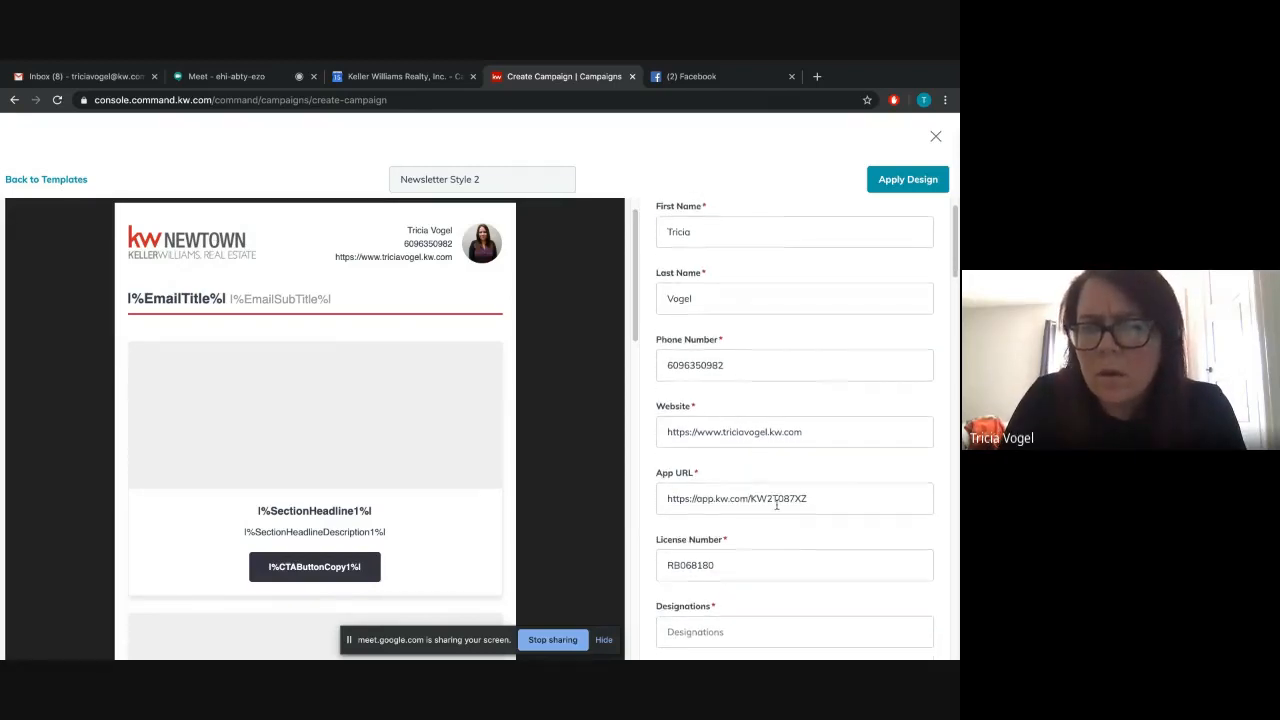
{"action": "scroll", "coordinate": [776, 505], "scroll_direction": "down", "scroll_amount": 3}
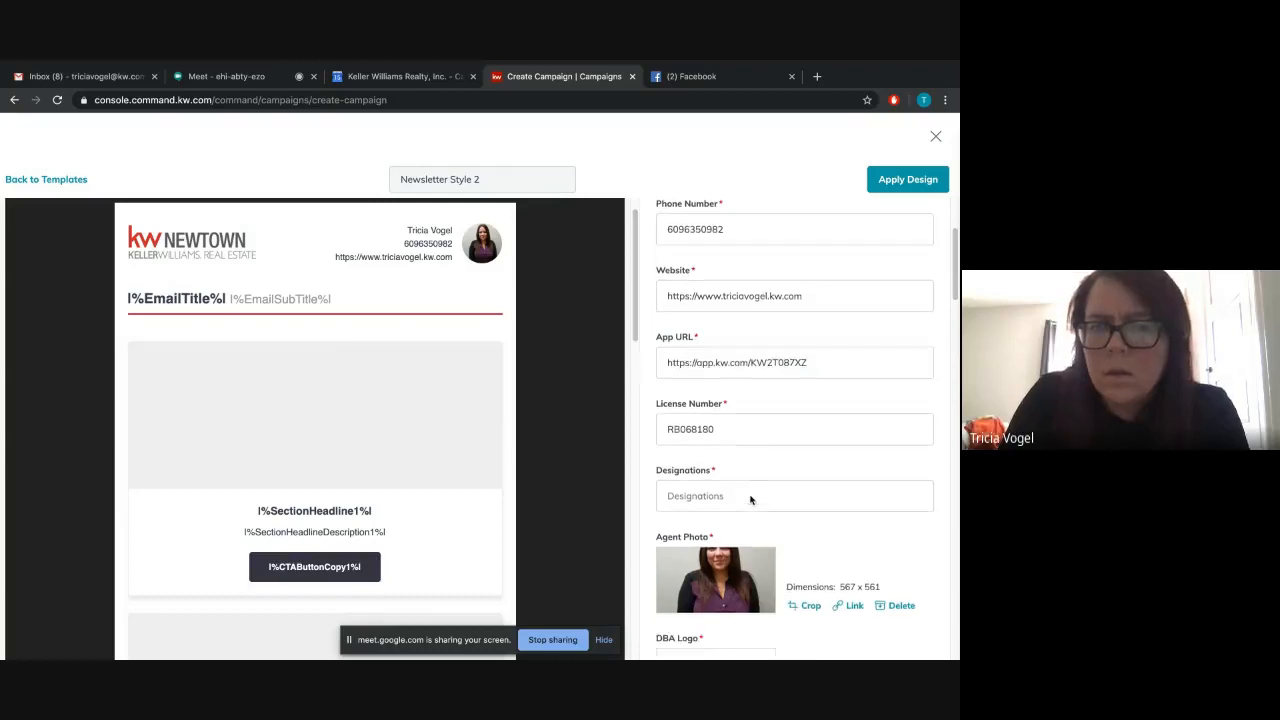
{"action": "scroll", "coordinate": [751, 500], "scroll_direction": "down", "scroll_amount": 3}
{"action": "left_click", "coordinate": [717, 366]}
{"action": "type", "text": "Realtor"}
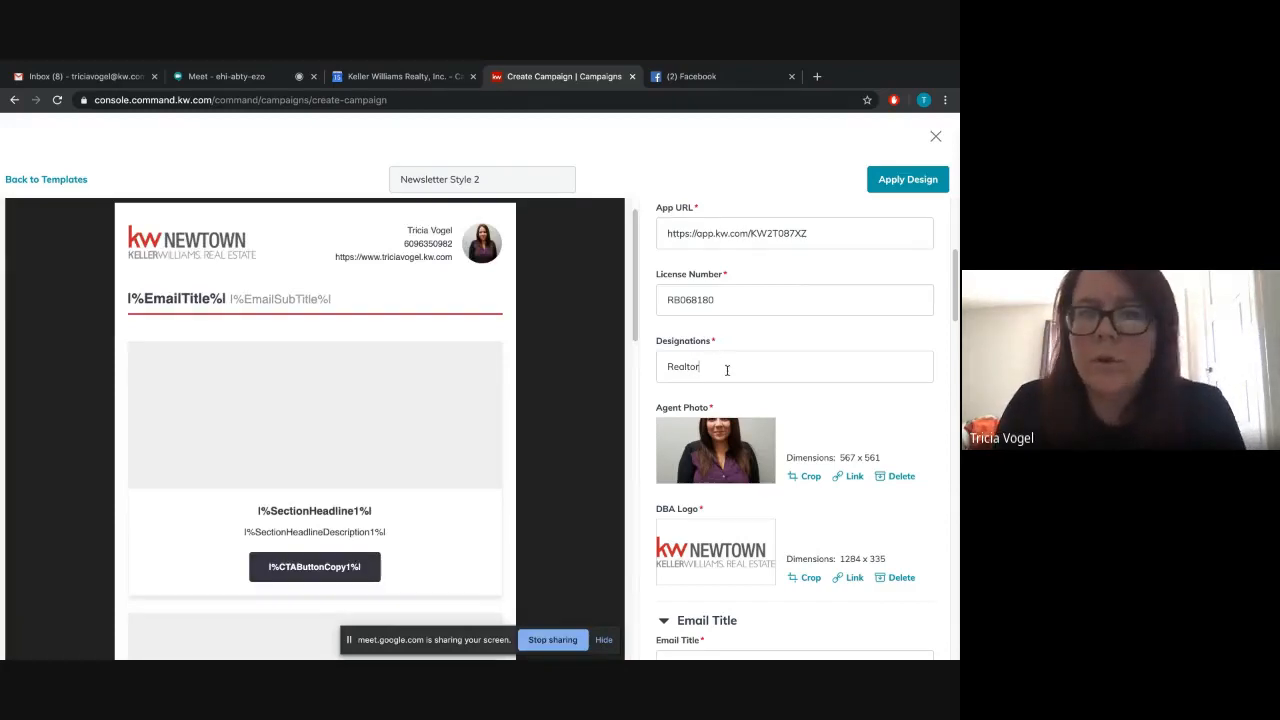
Step: Set the newsletter's email title to "COVID-19 Resource"
{"action": "scroll", "coordinate": [758, 395], "scroll_direction": "down", "scroll_amount": 2}
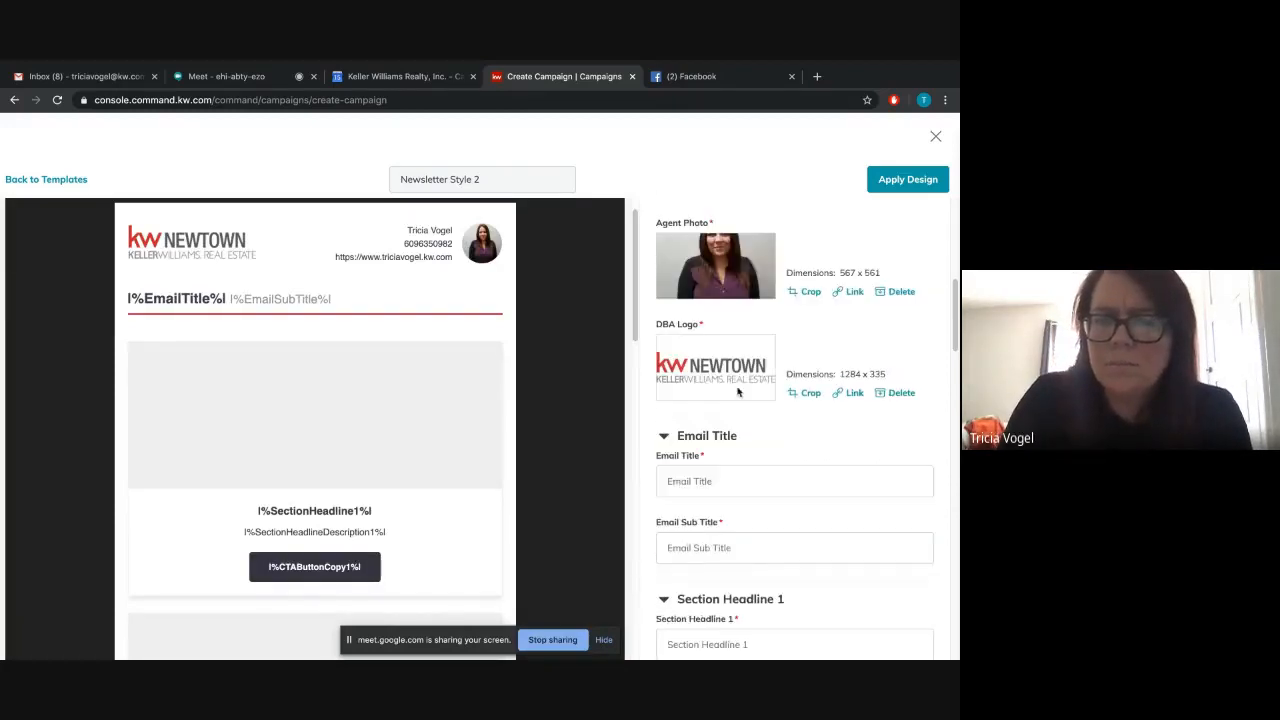
{"action": "left_click", "coordinate": [755, 456]}
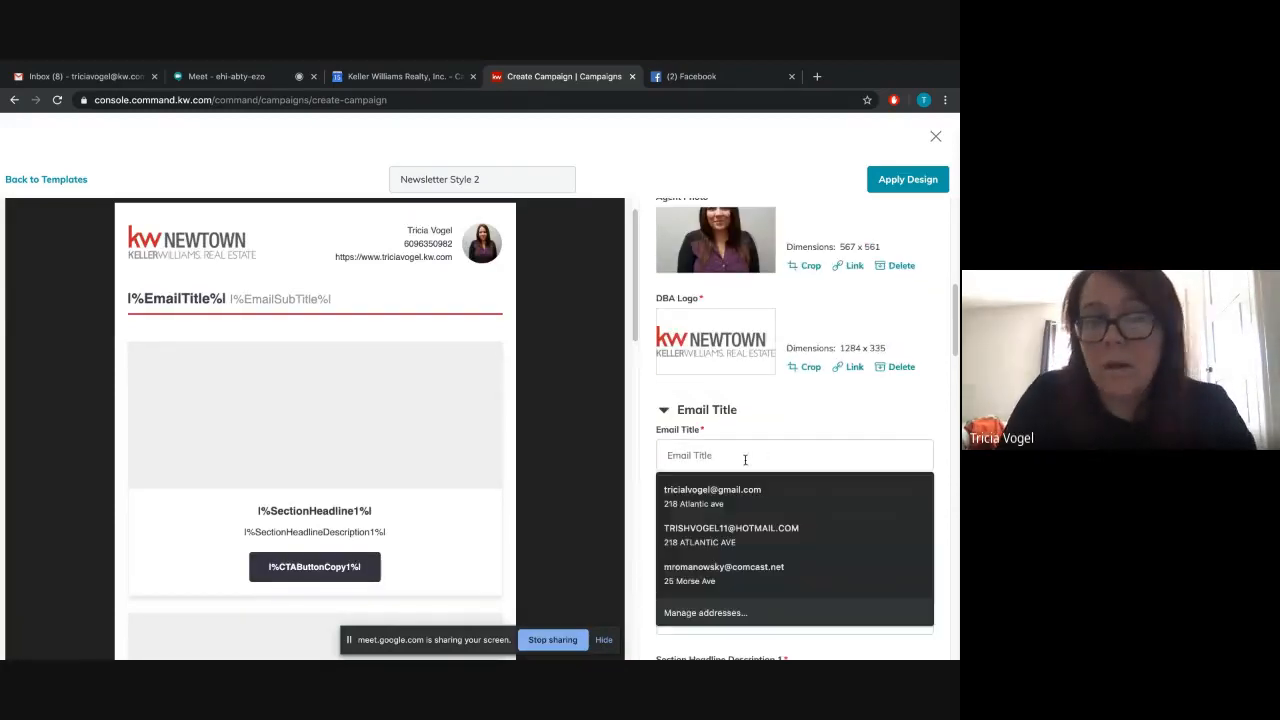
{"action": "type", "text": "COVID-19"}
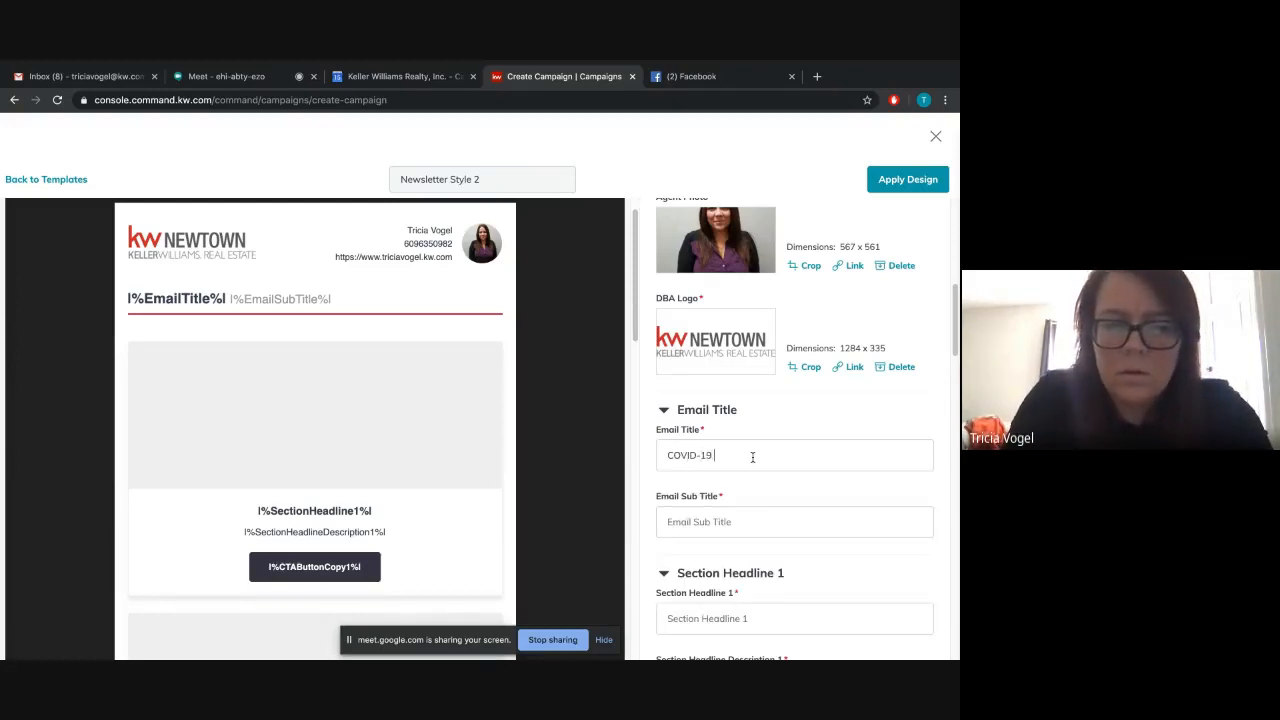
{"action": "type", "text": " Resourc"}
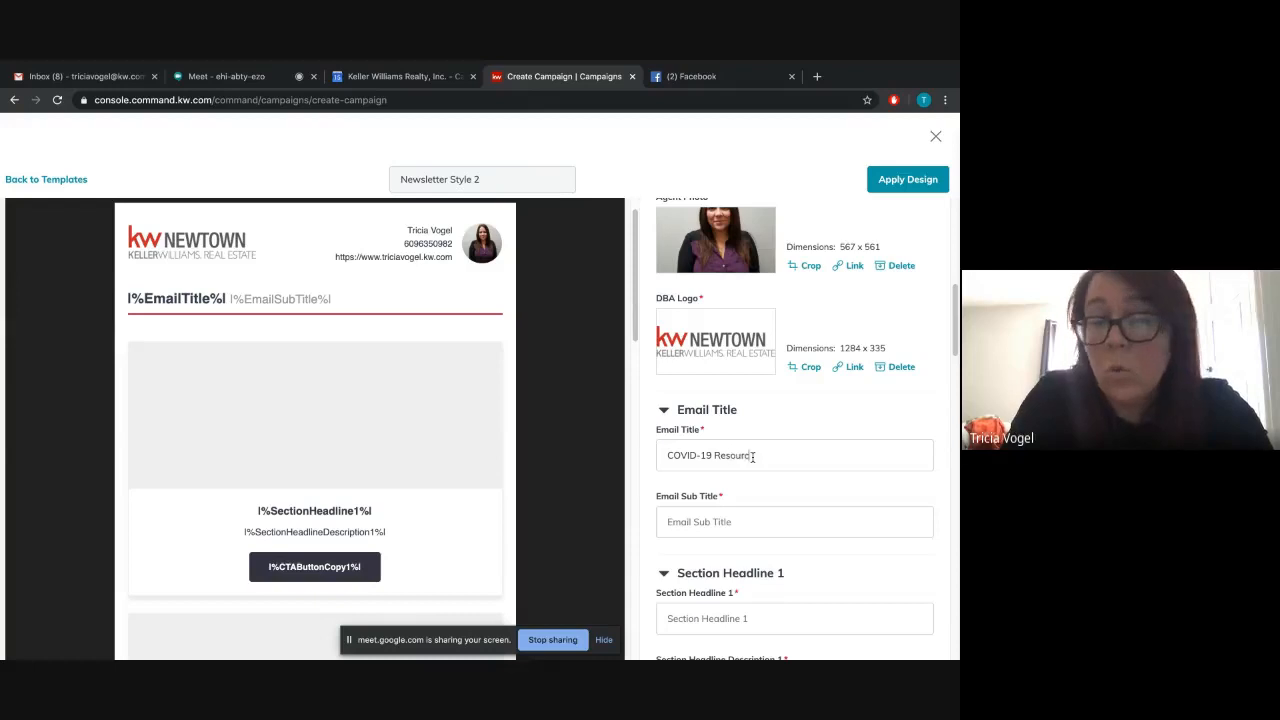
{"action": "type", "text": "e"}
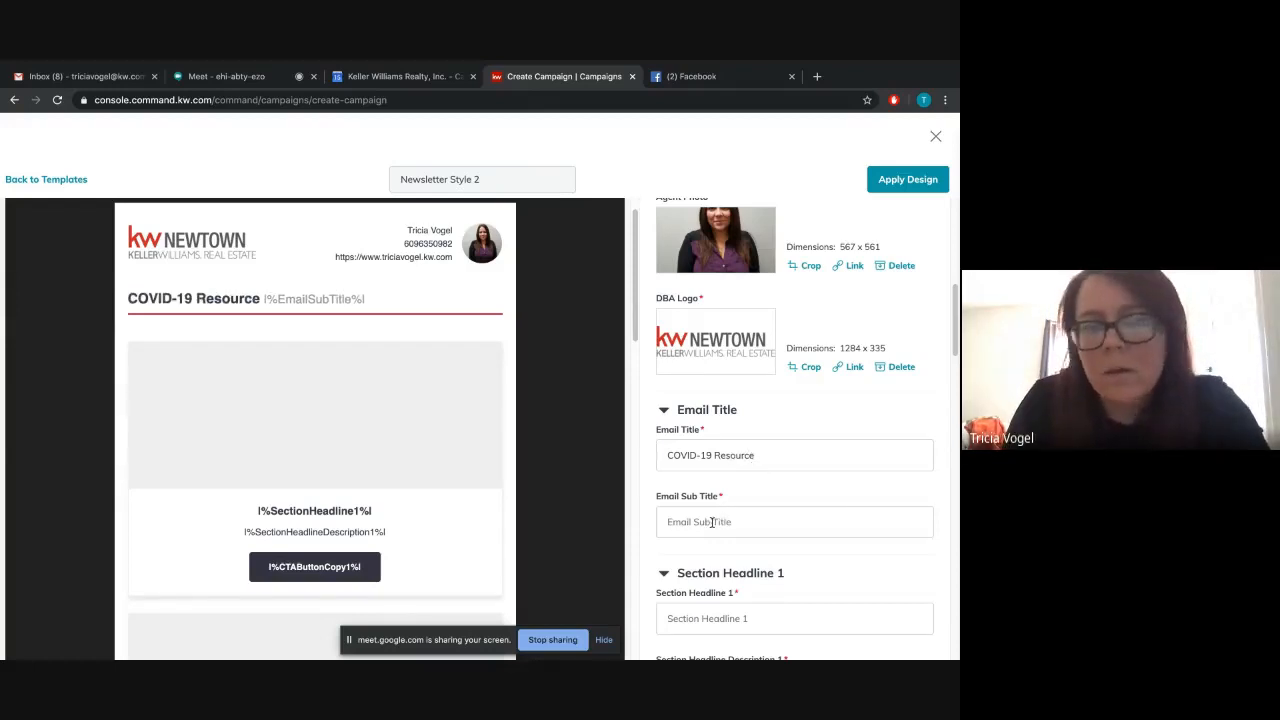
Step: Enter the email subtitle "Quarantine Life", using the suggested spelling to correct its first word
{"action": "left_click", "coordinate": [711, 522]}
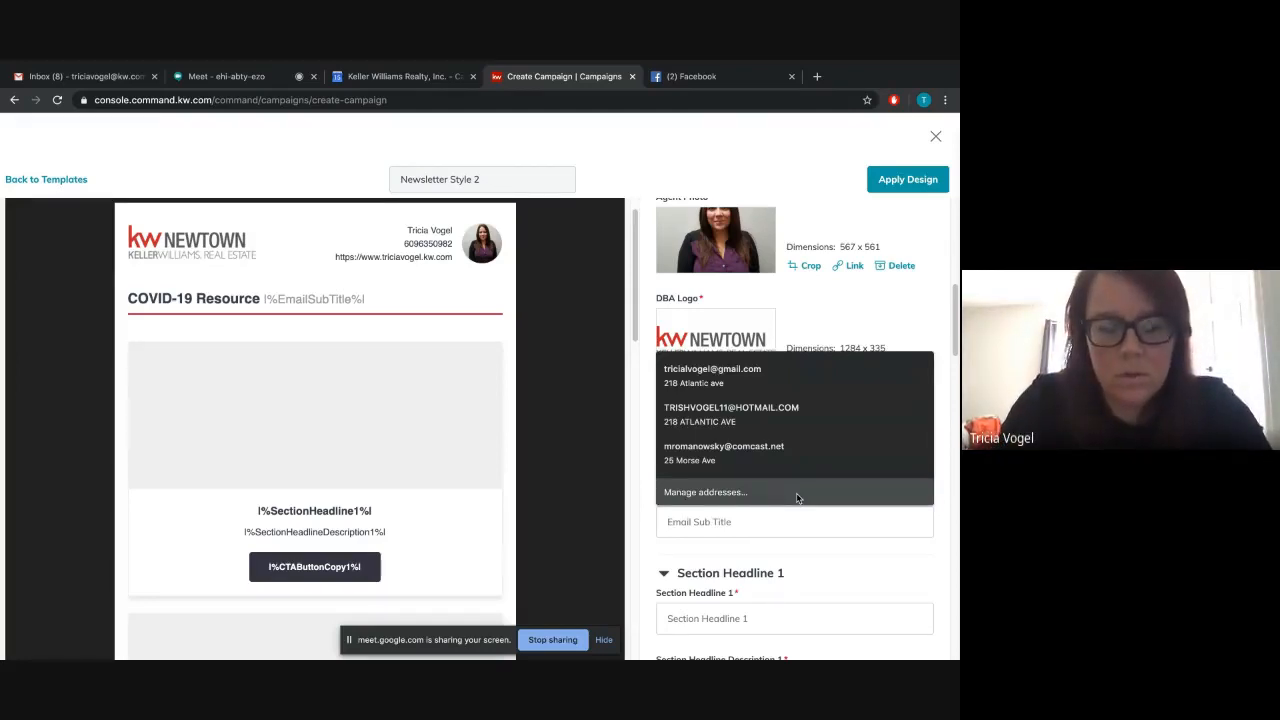
{"action": "type", "text": "Quo"}
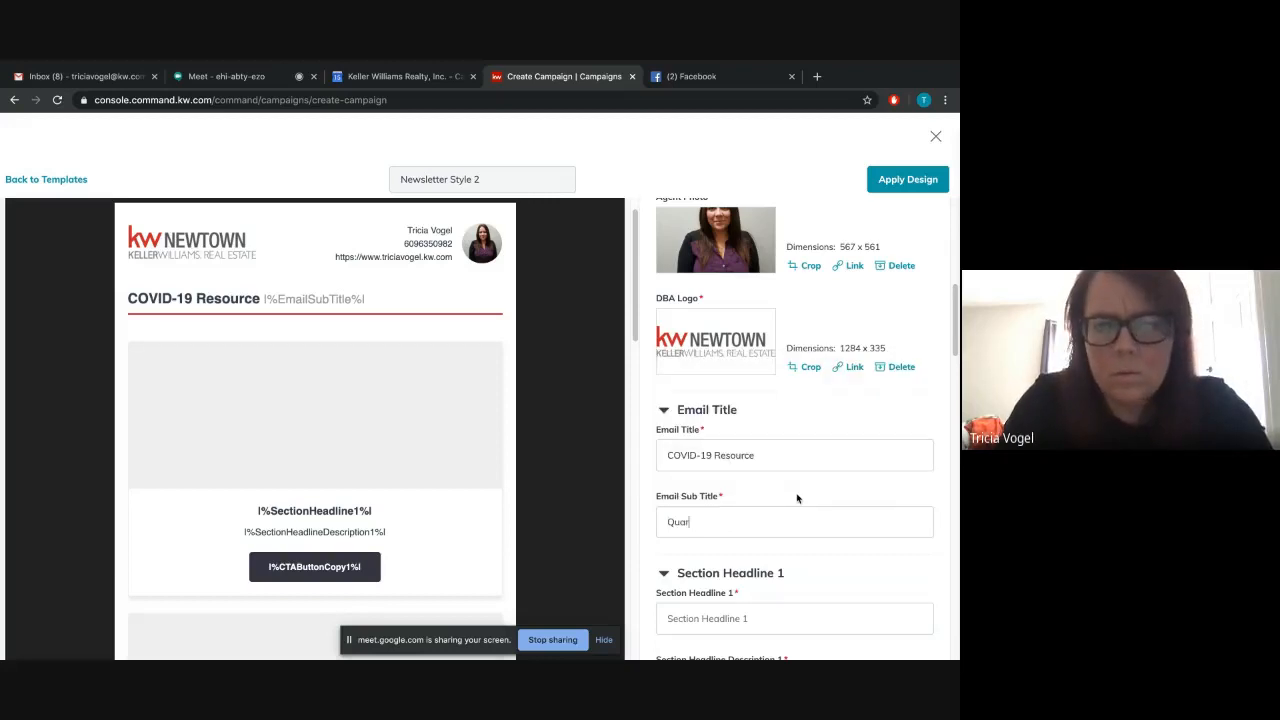
{"action": "type", "text": "rentine "}
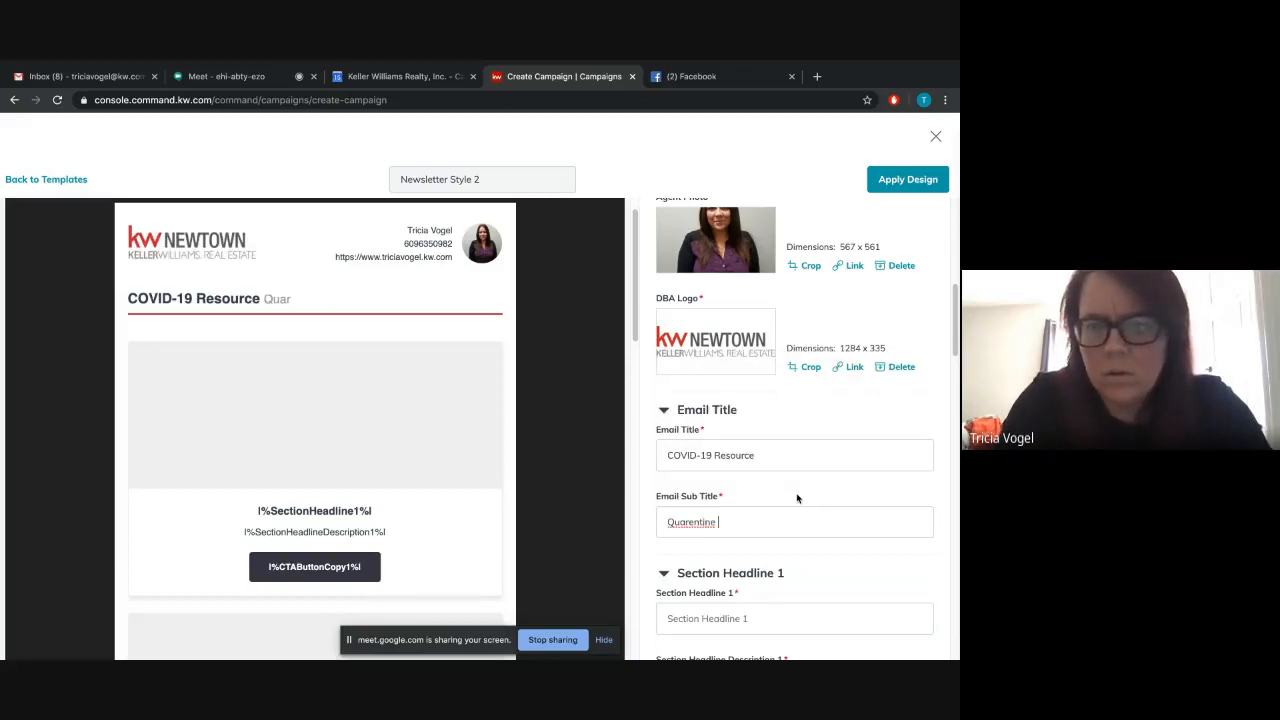
{"action": "type", "text": "Life"}
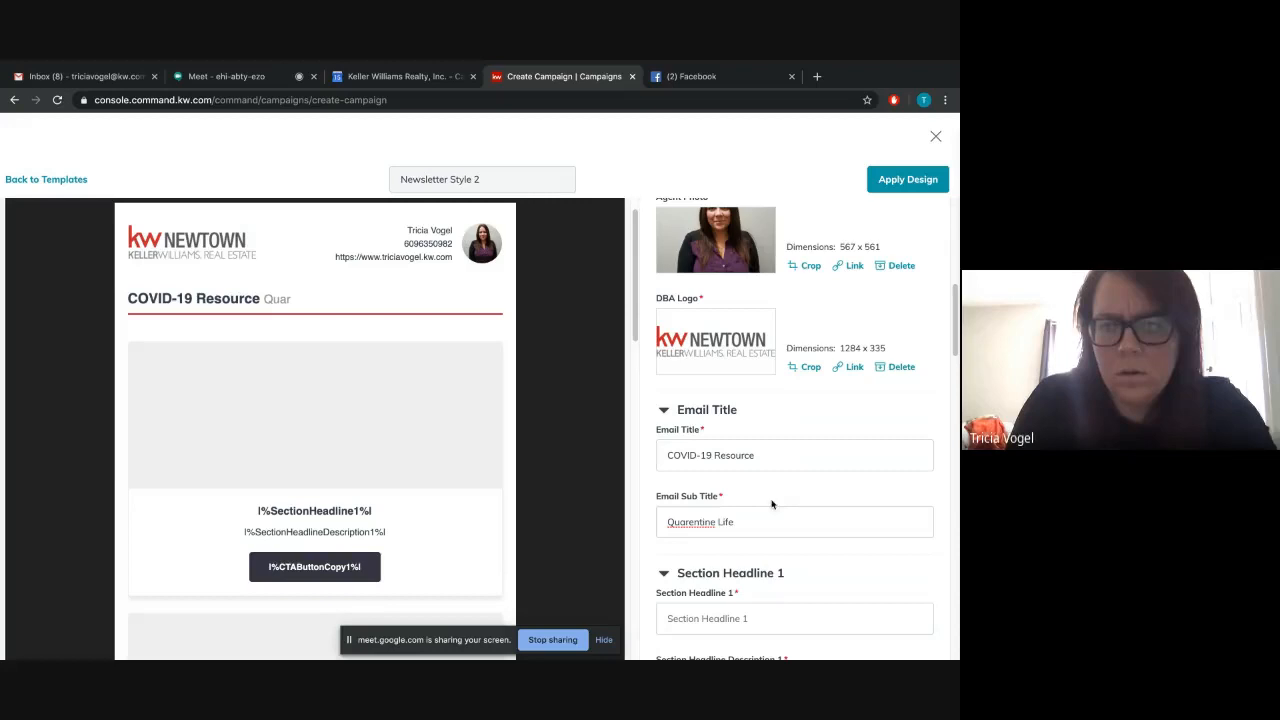
{"action": "right_click", "coordinate": [696, 526]}
{"action": "key", "text": "Escape"}
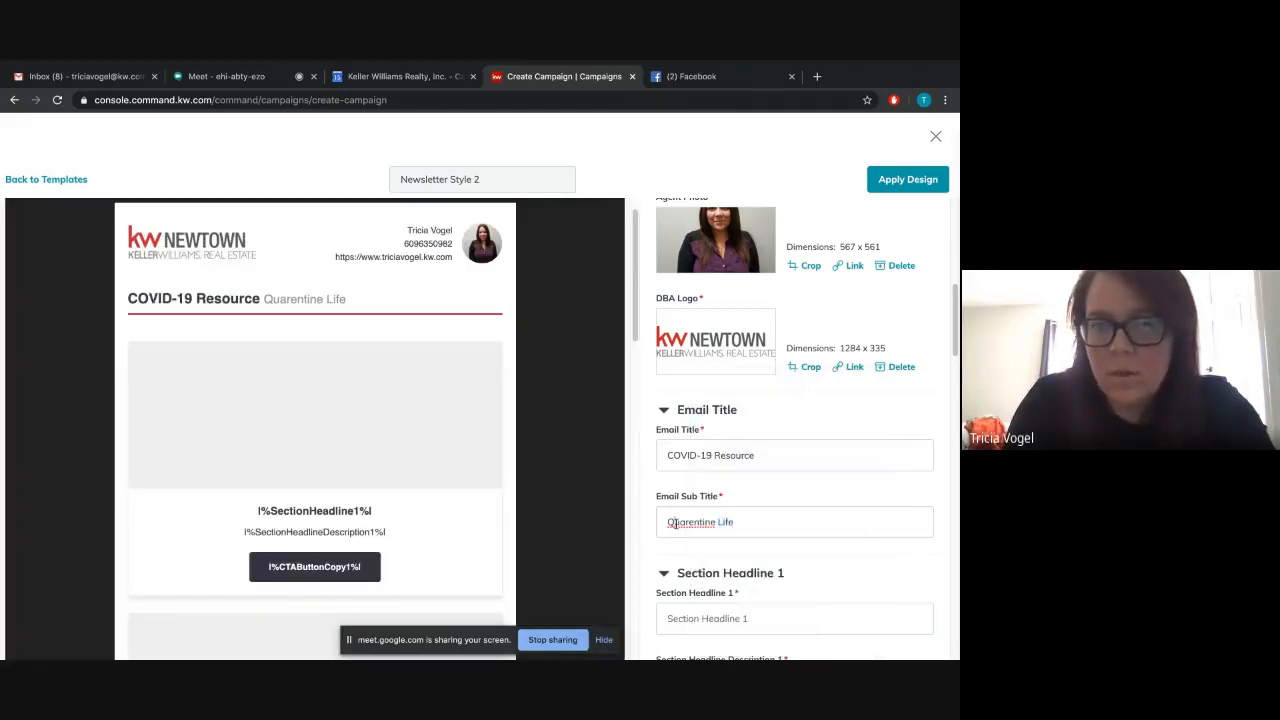
{"action": "right_click", "coordinate": [686, 524]}
{"action": "left_click", "coordinate": [726, 428]}
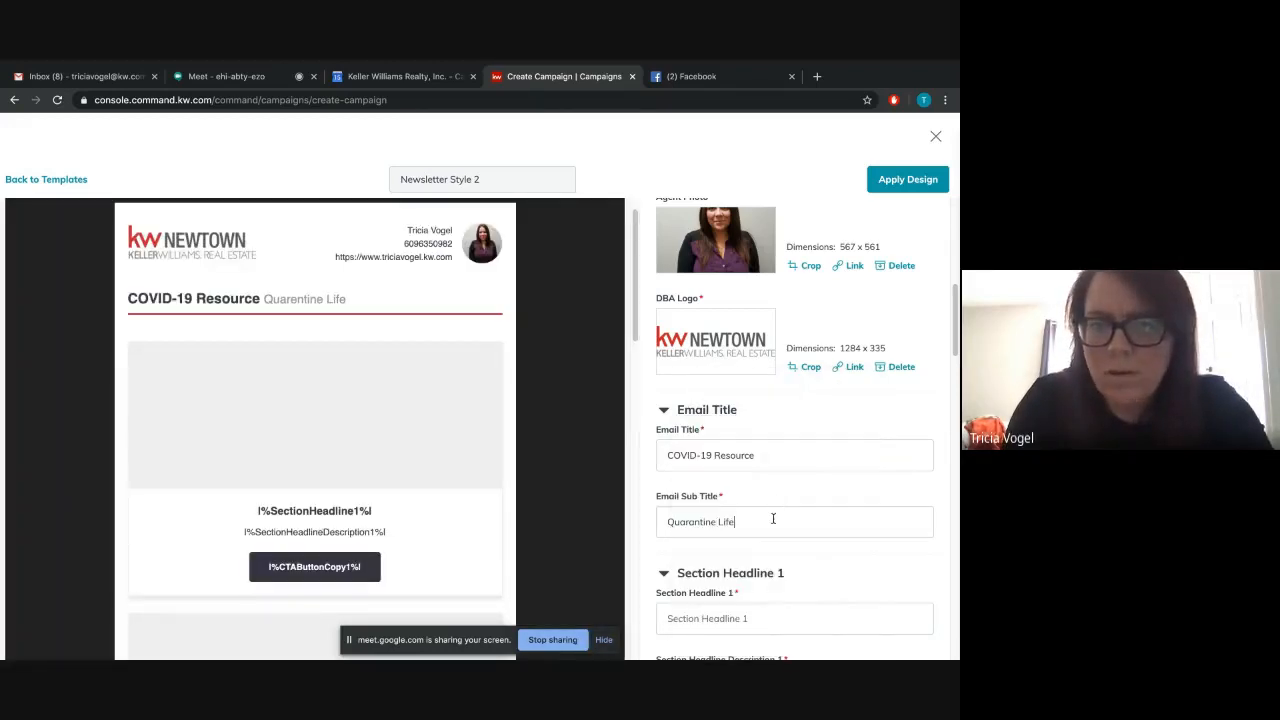
Step: Set Section Headline 1 to "Stay Healthy" with the description "Keep active with these online streaming classes from NAC."
{"action": "scroll", "coordinate": [770, 505], "scroll_direction": "down", "scroll_amount": 3}
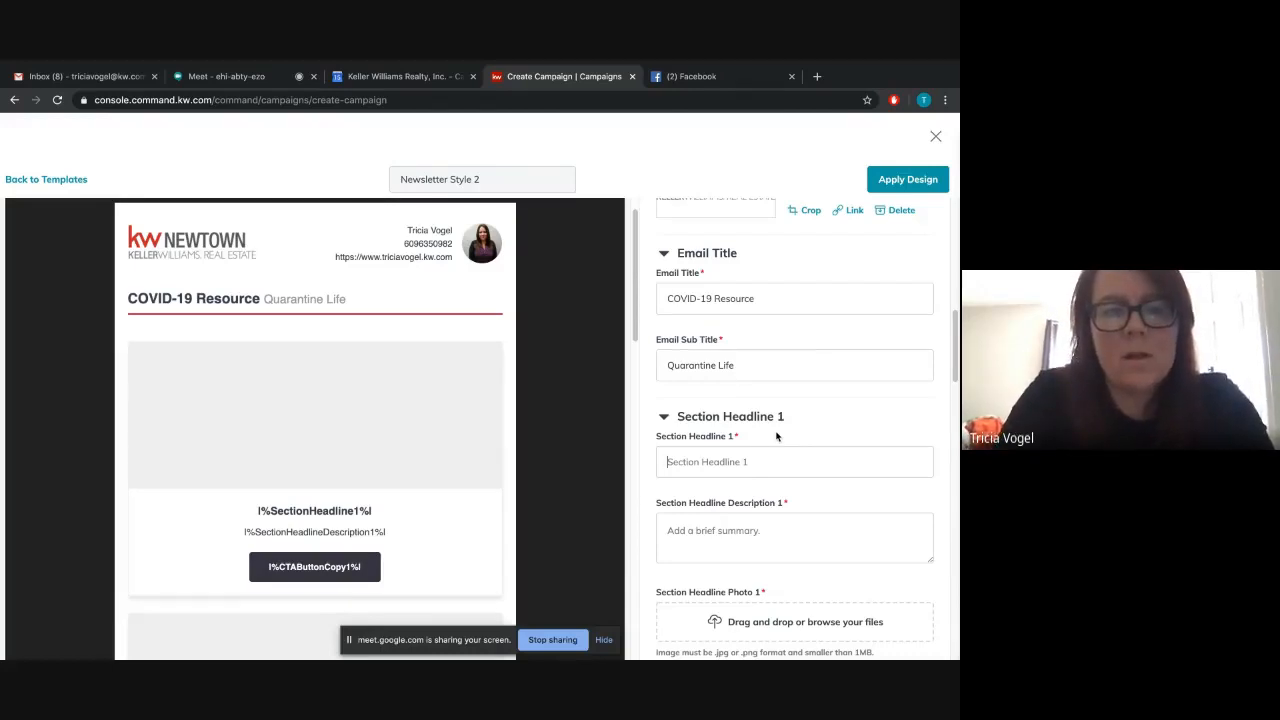
{"action": "type", "text": "Stay Healthy"}
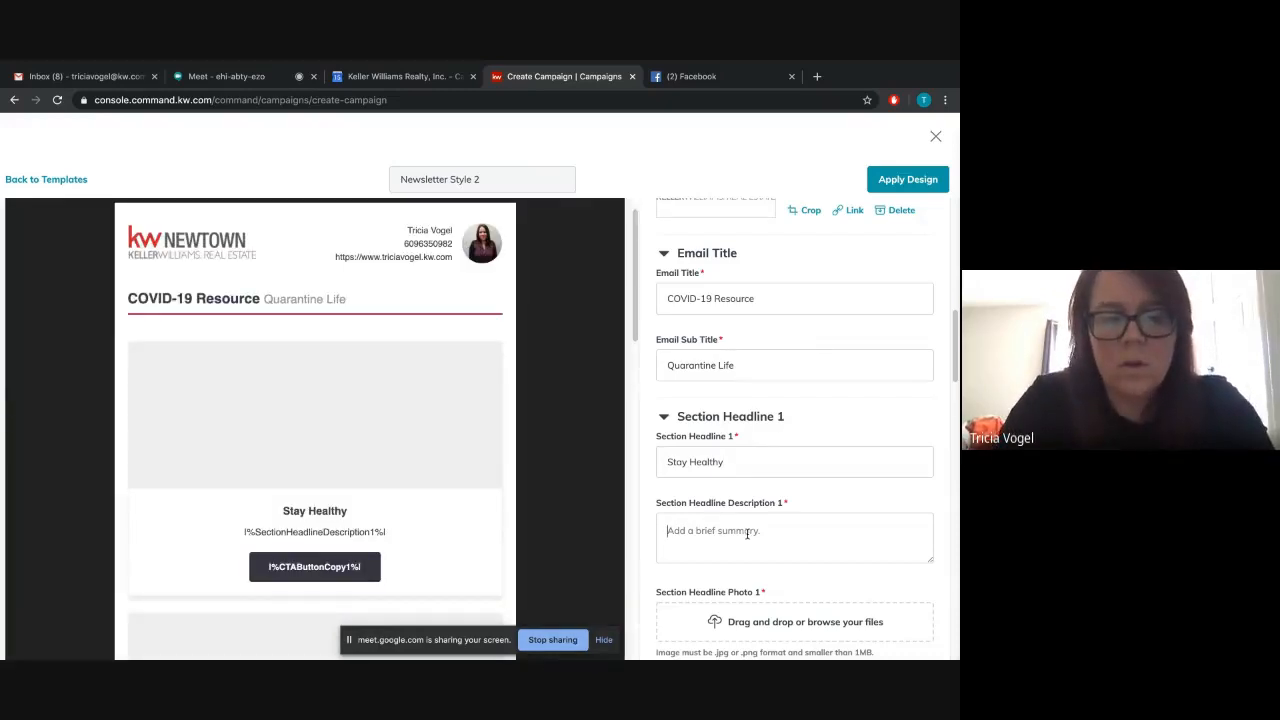
{"action": "type", "text": "Keep active with these online"}
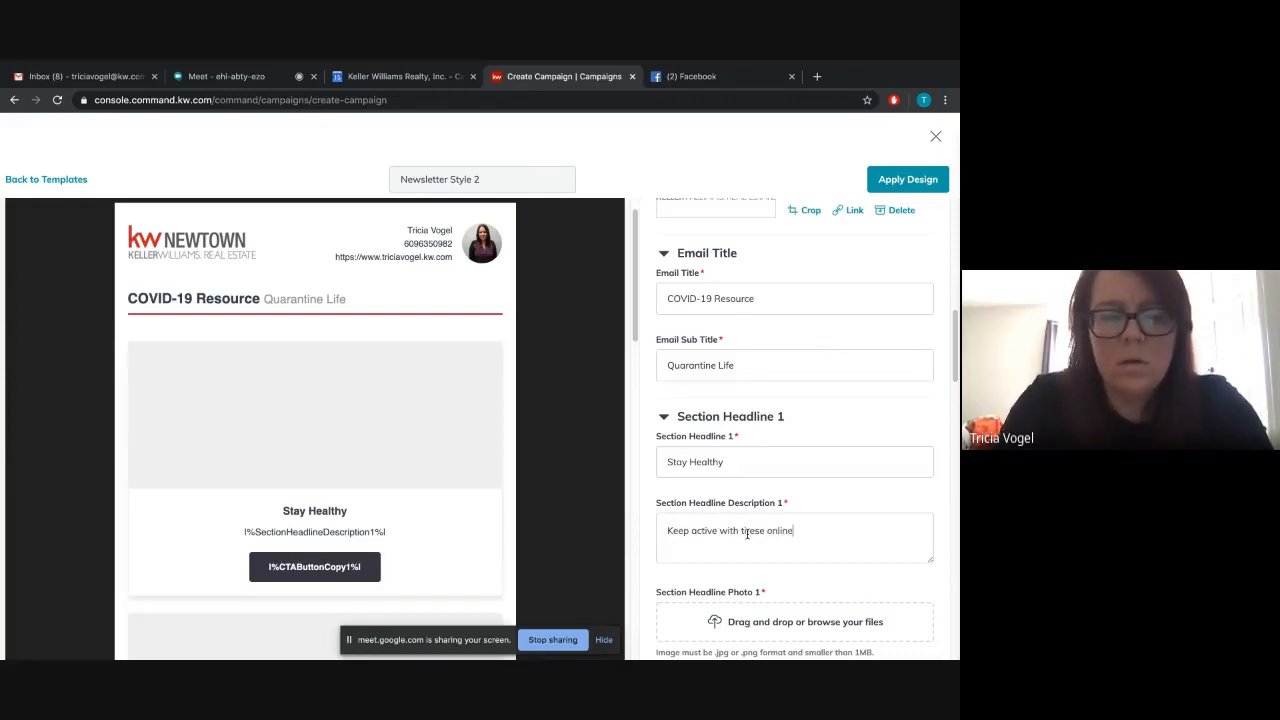
{"action": "type", "text": "ami"}
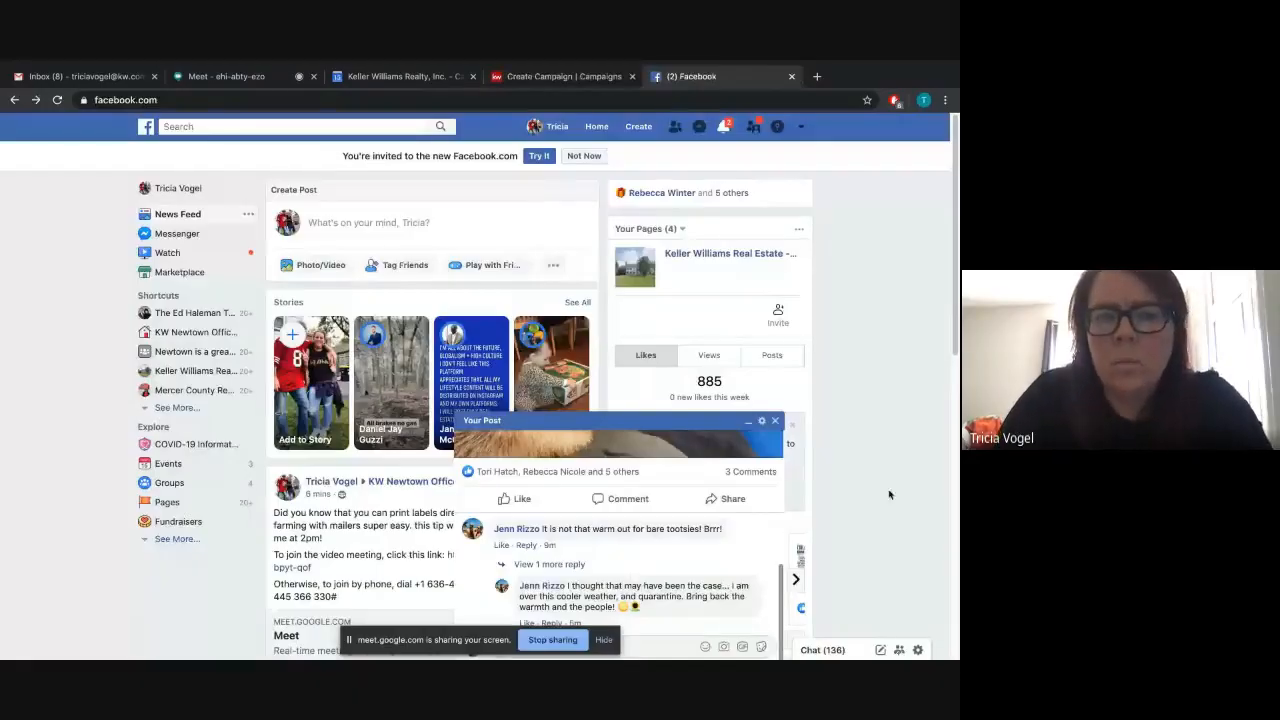
Step: On Facebook, dismiss the open post pop-up, then search for and open the Newtown Athletic Club - NAC page
{"action": "left_click", "coordinate": [774, 420]}
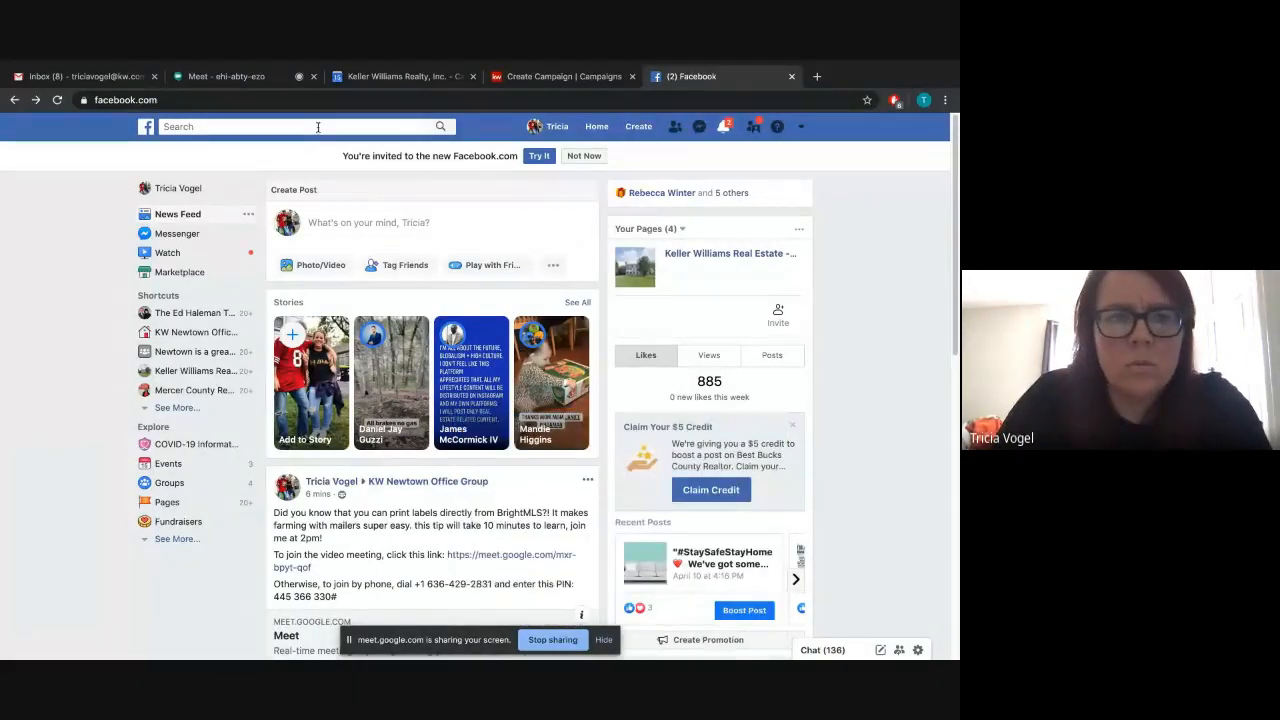
{"action": "left_click", "coordinate": [318, 127]}
{"action": "type", "text": "new"}
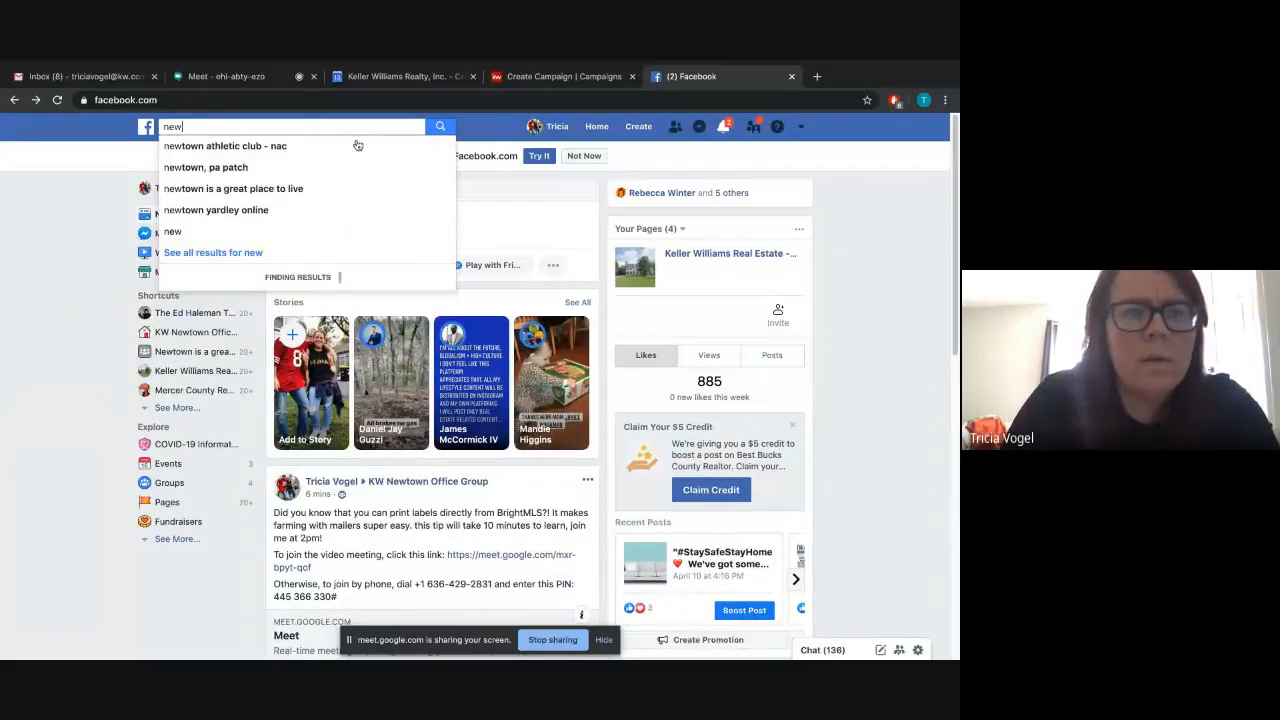
{"action": "left_click", "coordinate": [254, 146]}
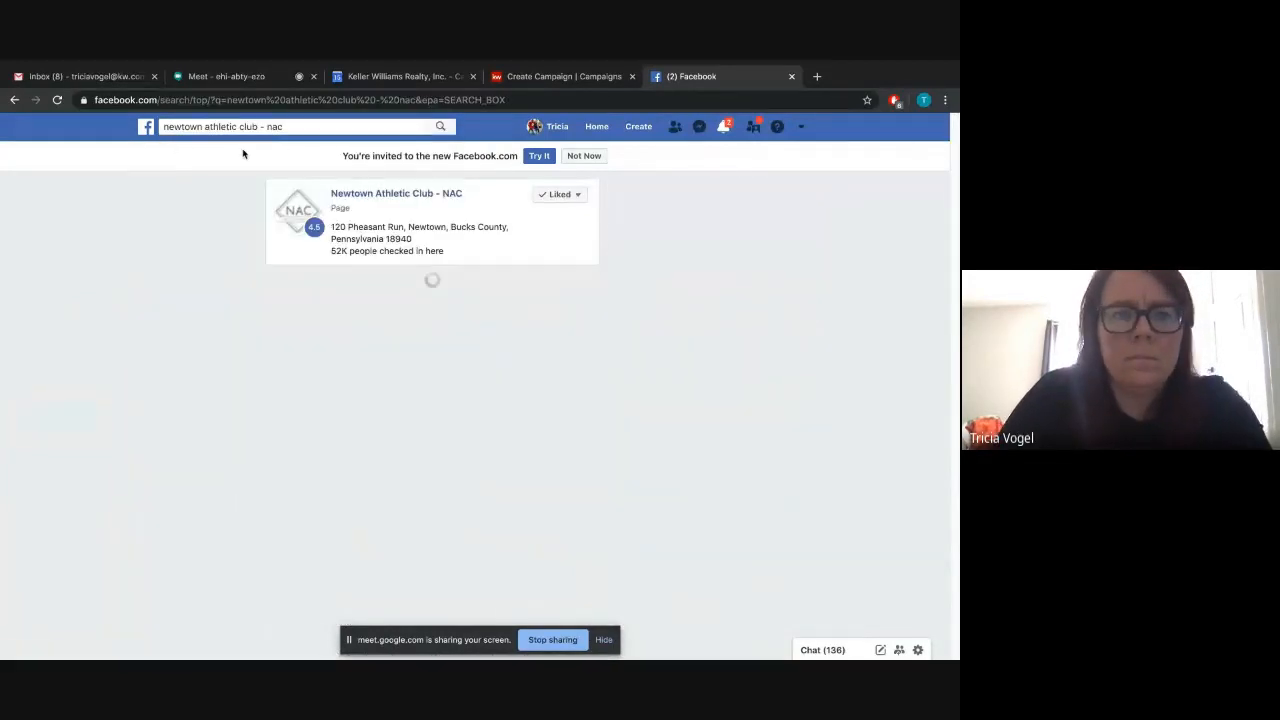
{"action": "left_click", "coordinate": [372, 202]}
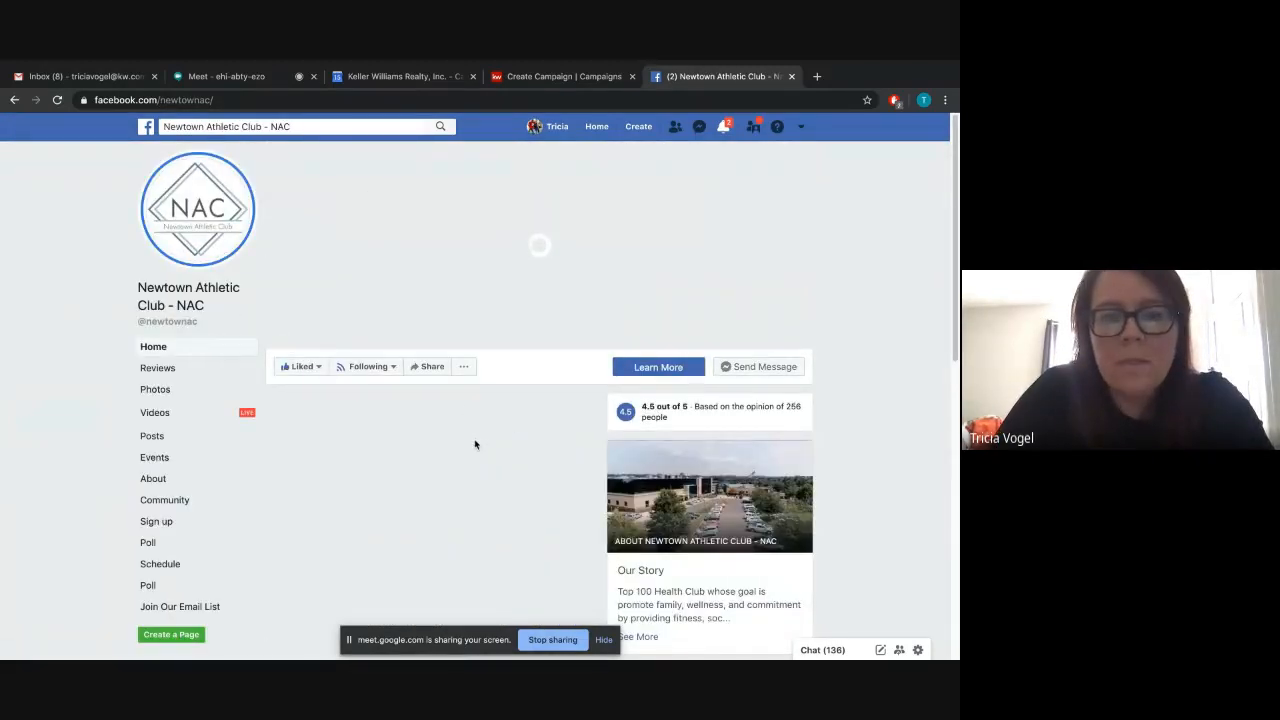
Step: Copy the Newtown Athletic Club page's address from Facebook into CTA Link 1 of the campaign newsletter
{"action": "scroll", "coordinate": [450, 460], "scroll_direction": "down", "scroll_amount": 8}
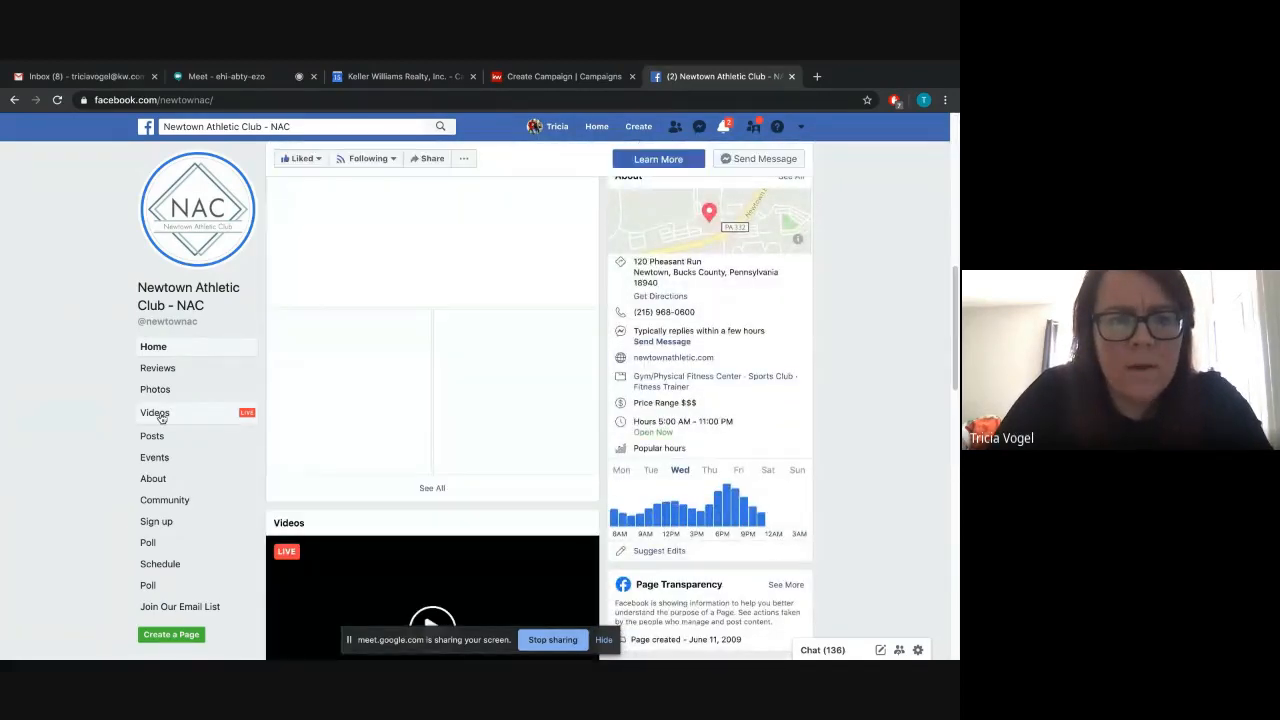
{"action": "left_click", "coordinate": [240, 105]}
{"action": "left_click_drag", "start_coordinate": [240, 105], "coordinate": [97, 104]}
{"action": "key", "text": "ctrl+c"}
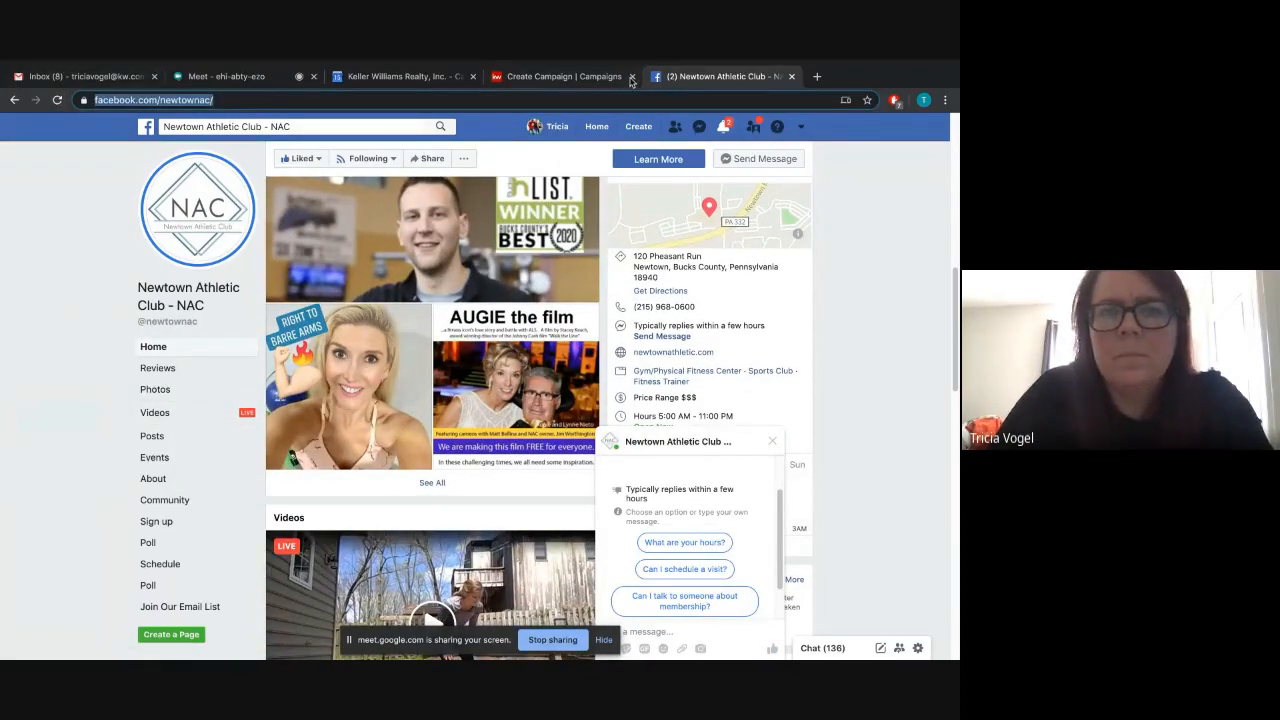
{"action": "left_click", "coordinate": [548, 80]}
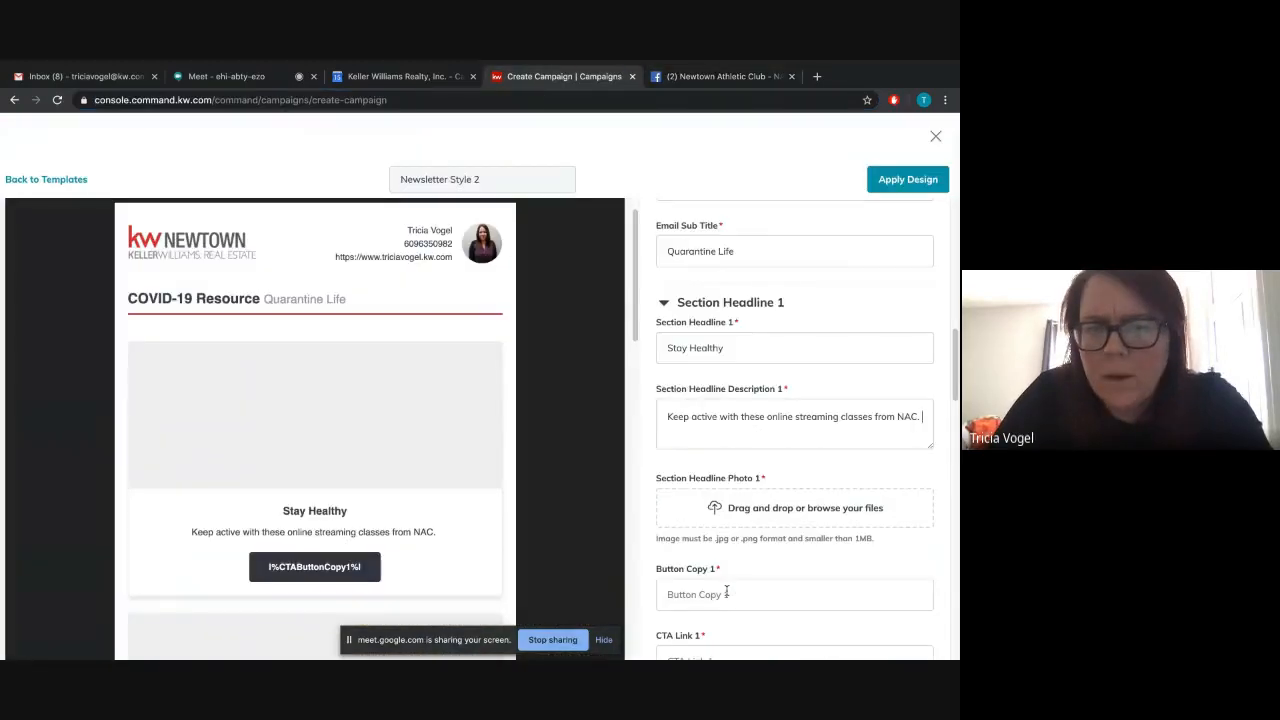
{"action": "scroll", "coordinate": [741, 579], "scroll_direction": "down", "scroll_amount": 1}
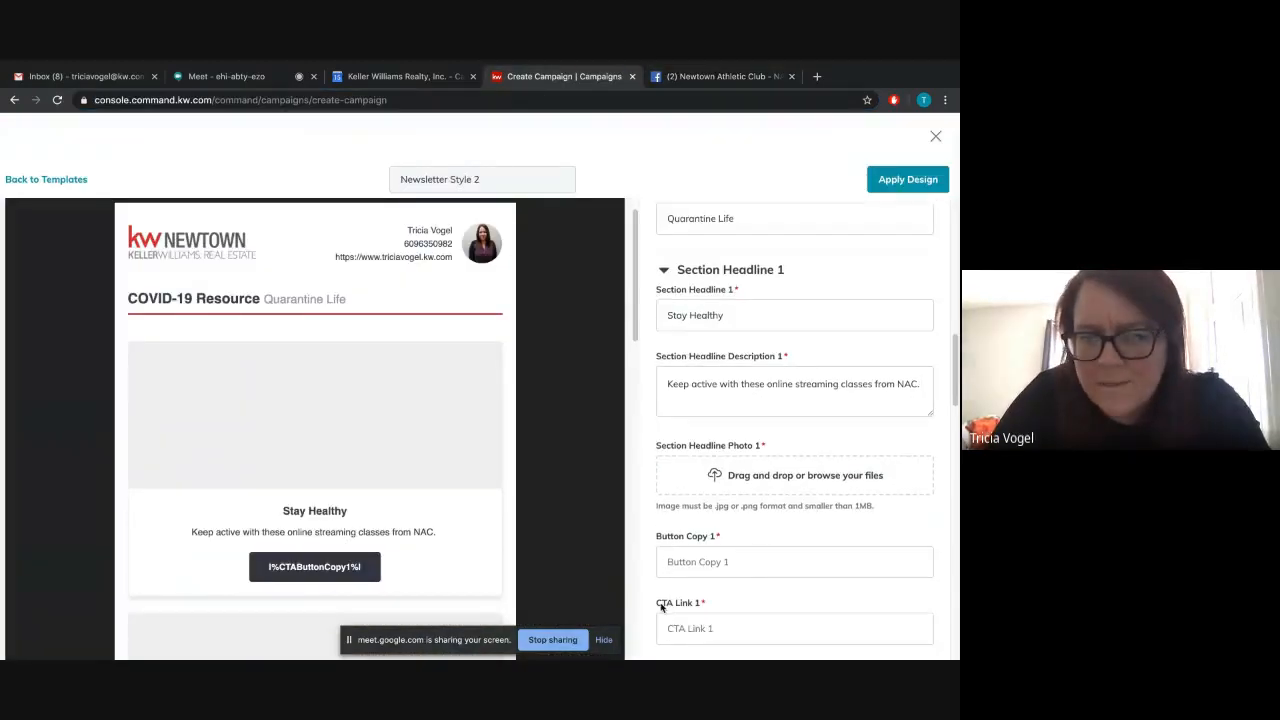
{"action": "left_click", "coordinate": [723, 628]}
{"action": "key", "text": "ctrl+v"}
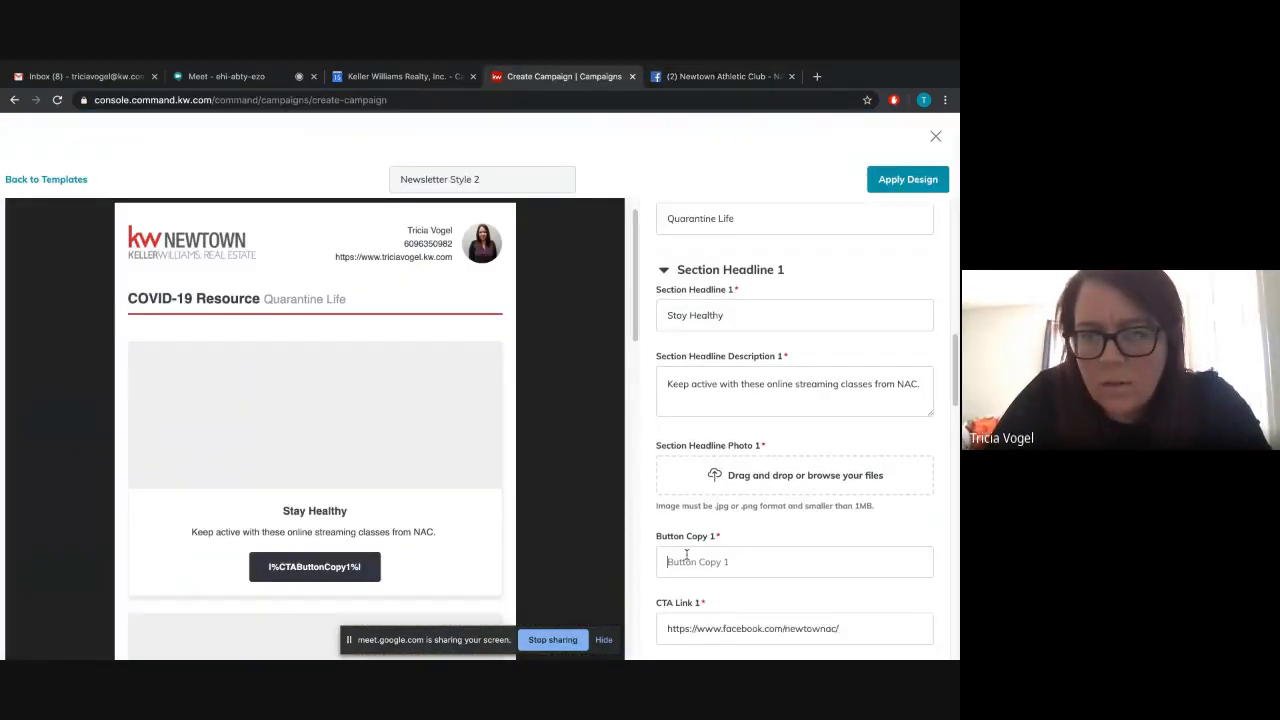
{"action": "type", "text": "Newtown Athletic Club"}
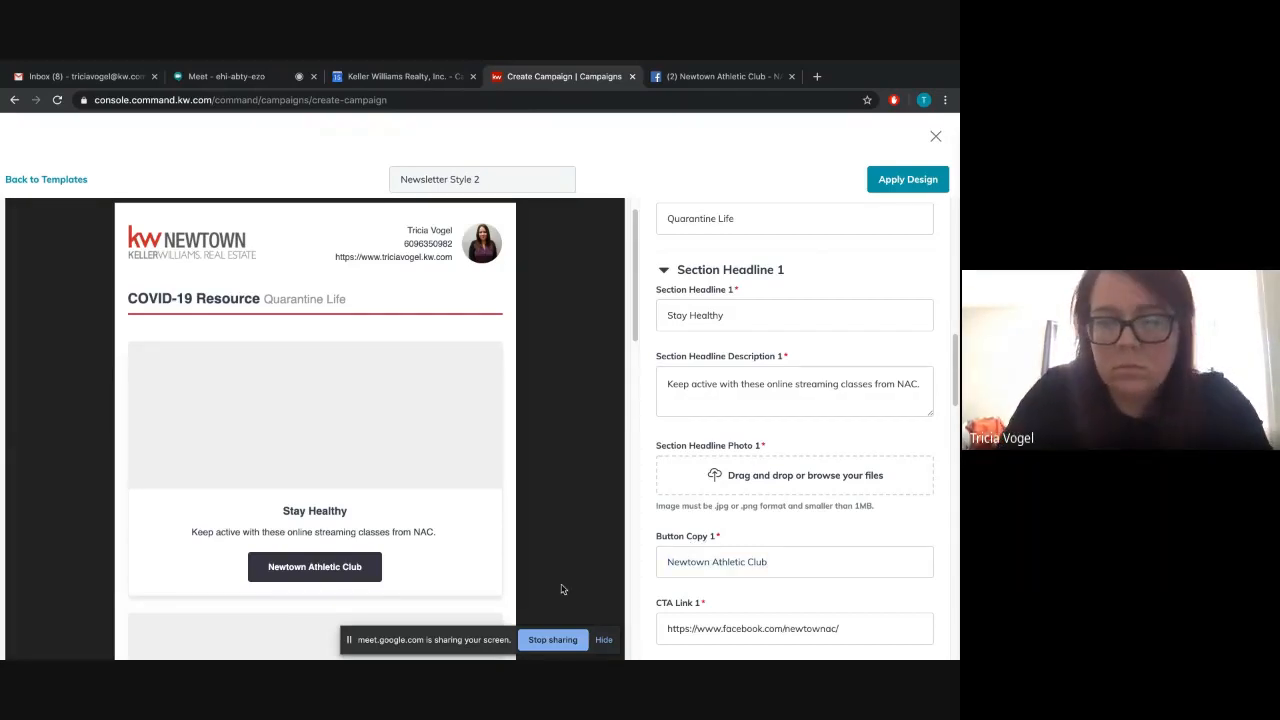
{"action": "key", "text": "BackSpace"}
{"action": "key", "text": "BackSpace"}
{"action": "key", "text": "BackSpace"}
{"action": "key", "text": "BackSpace"}
{"action": "key", "text": "BackSpace"}
{"action": "key", "text": "BackSpace"}
{"action": "key", "text": "BackSpace"}
{"action": "key", "text": "BackSpace"}
{"action": "key", "text": "BackSpace"}
{"action": "key", "text": "BackSpace"}
{"action": "key", "text": "BackSpace"}
{"action": "key", "text": "BackSpace"}
{"action": "key", "text": "BackSpace"}
{"action": "key", "text": "BackSpace"}
{"action": "key", "text": "BackSpace"}
{"action": "key", "text": "BackSpace"}
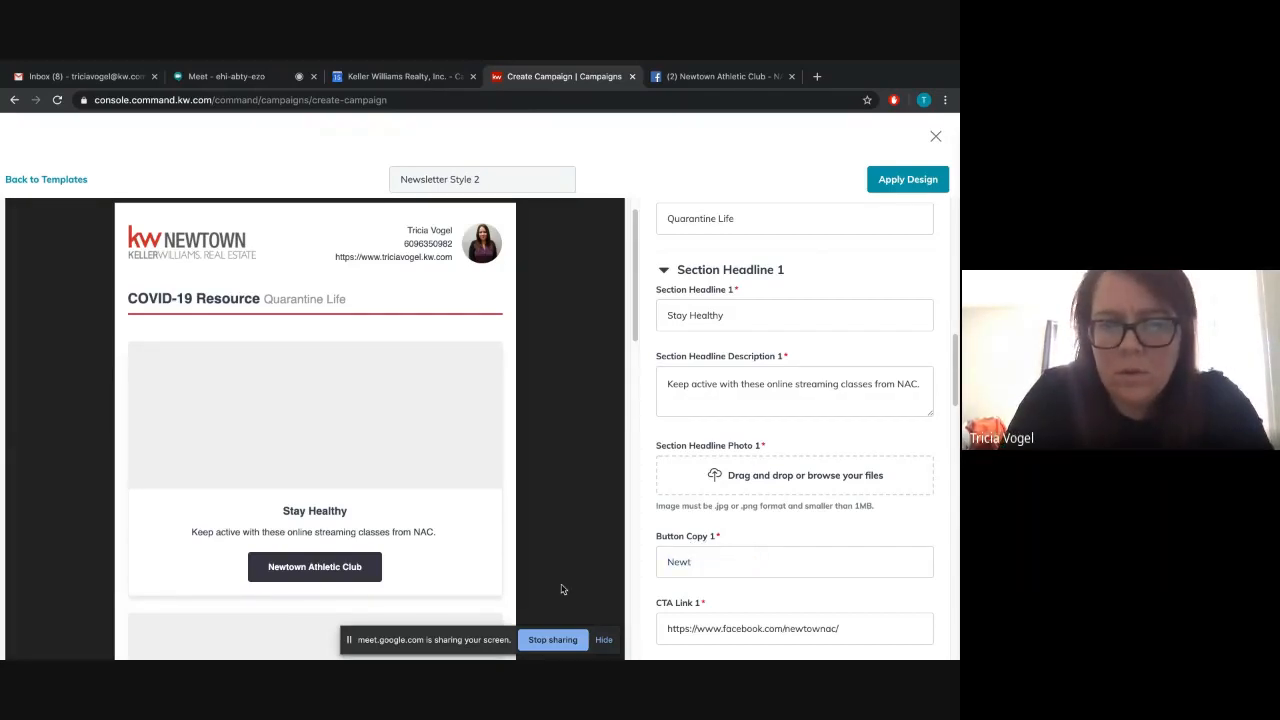
Step: Set Button Copy 1 in the first headline section to "Videos Here"
{"action": "type", "text": "Videos Here"}
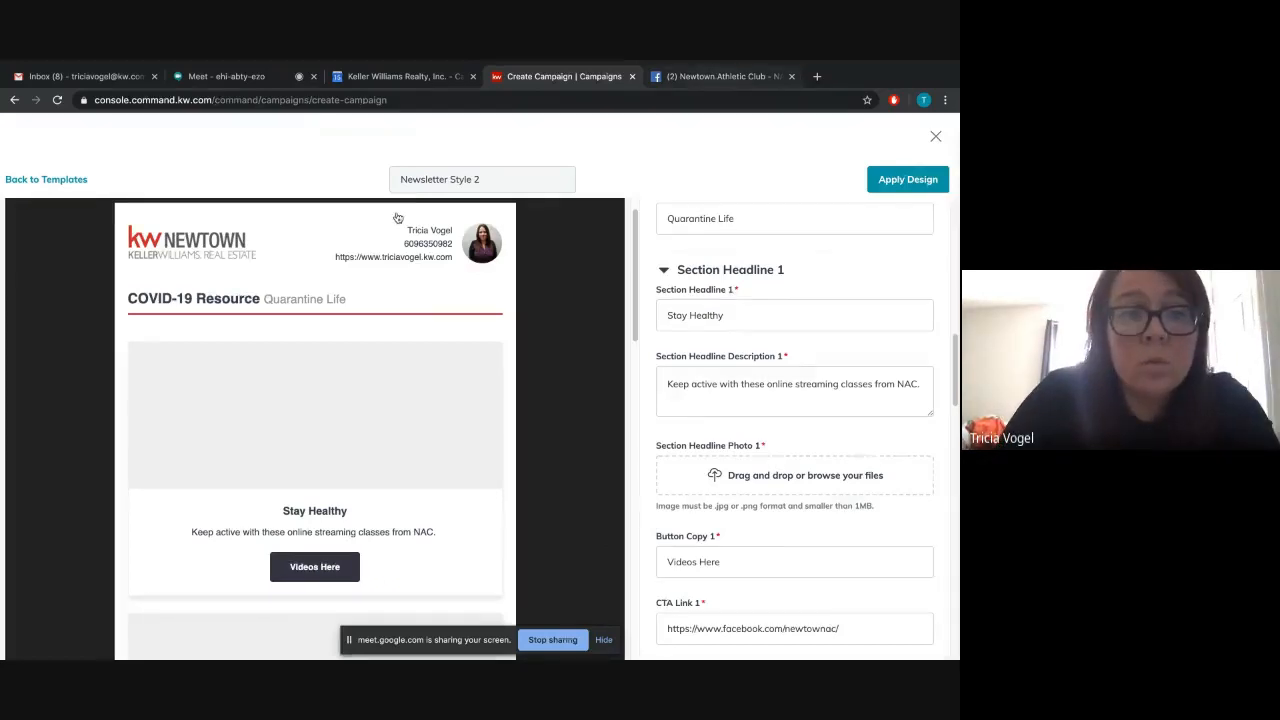
{"action": "key", "text": "ctrl+Tab"}
{"action": "scroll", "coordinate": [207, 267], "scroll_direction": "down", "scroll_amount": 3}
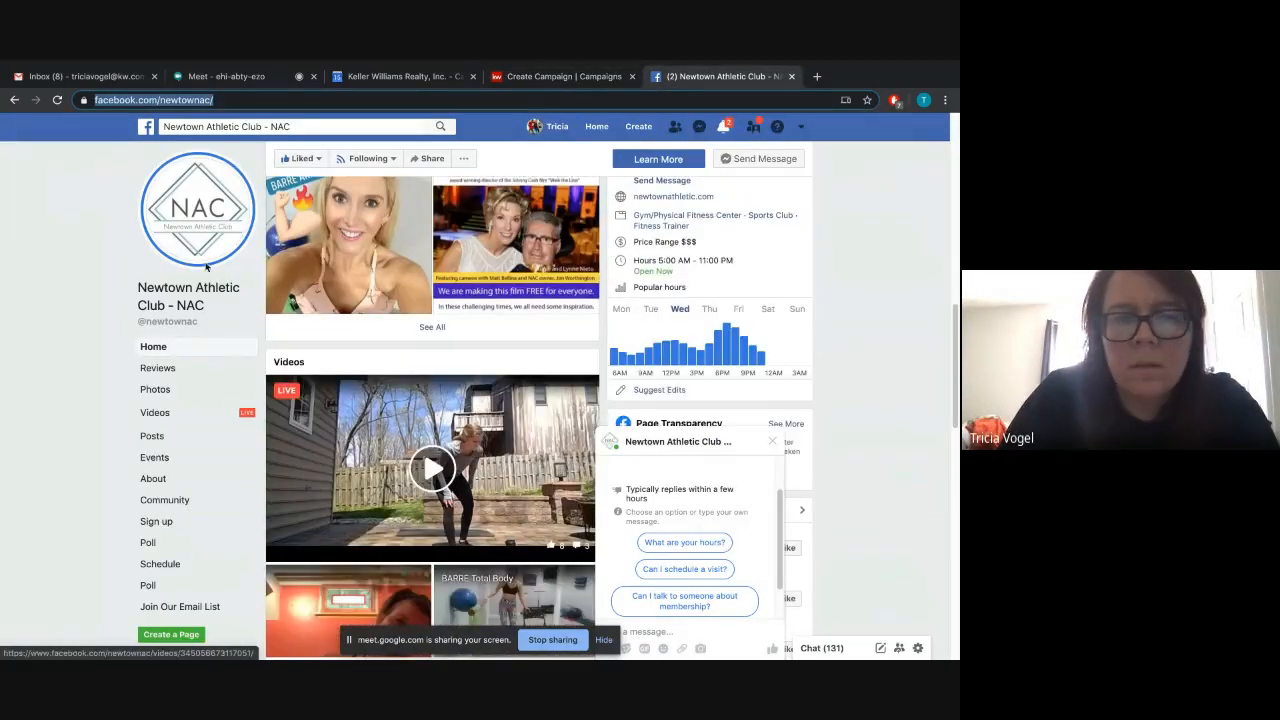
{"action": "left_click", "coordinate": [188, 229]}
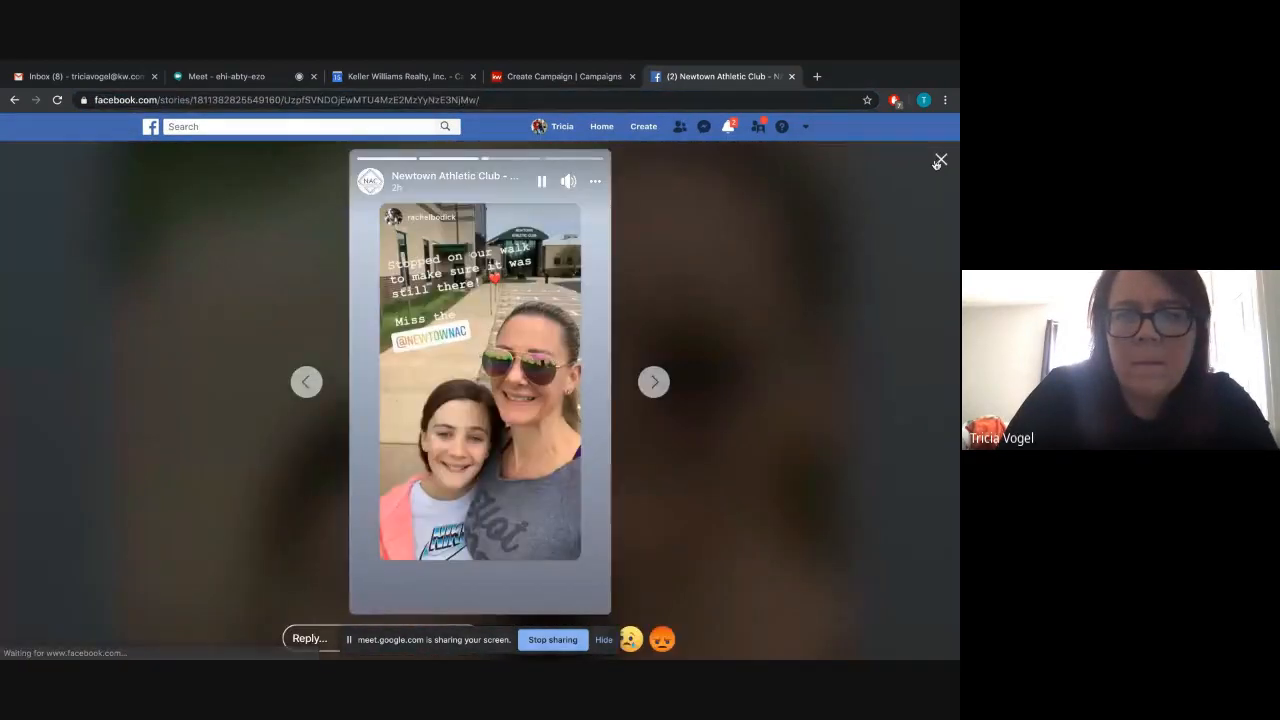
{"action": "left_click", "coordinate": [940, 161]}
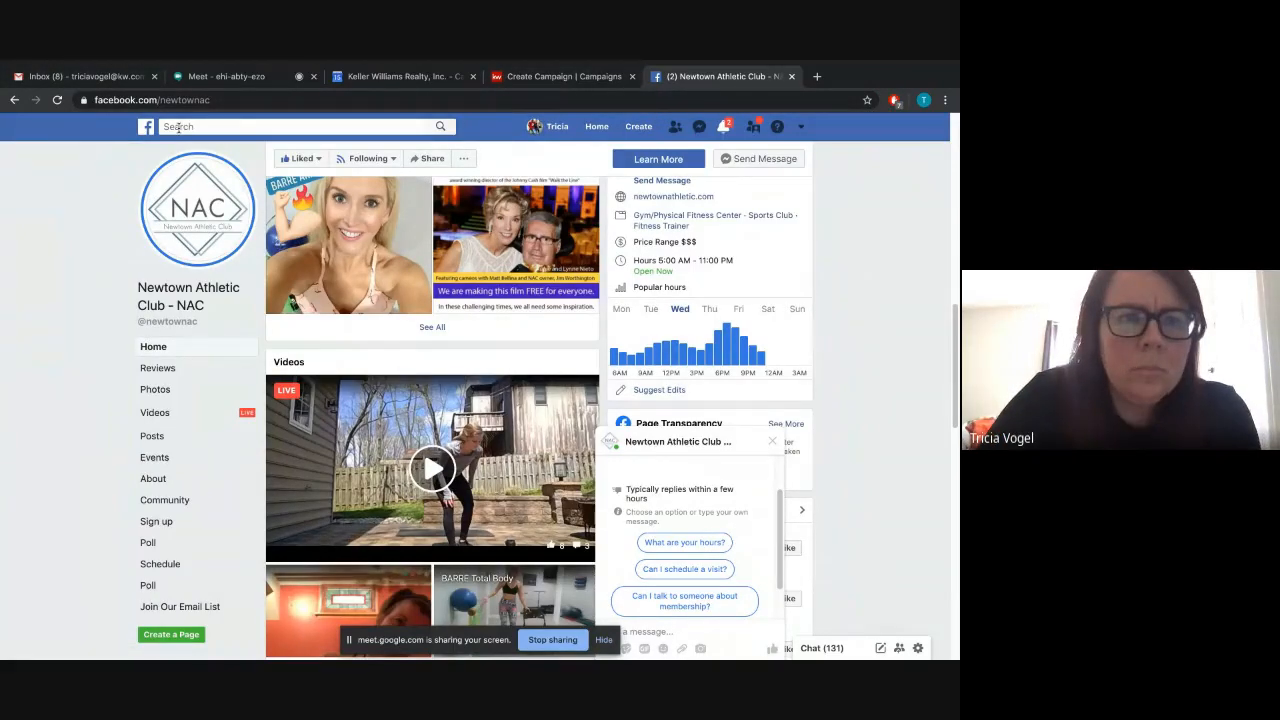
Step: Take the browser window out of full screen and reposition it on the desktop
{"action": "mouse_move", "coordinate": [45, 62]}
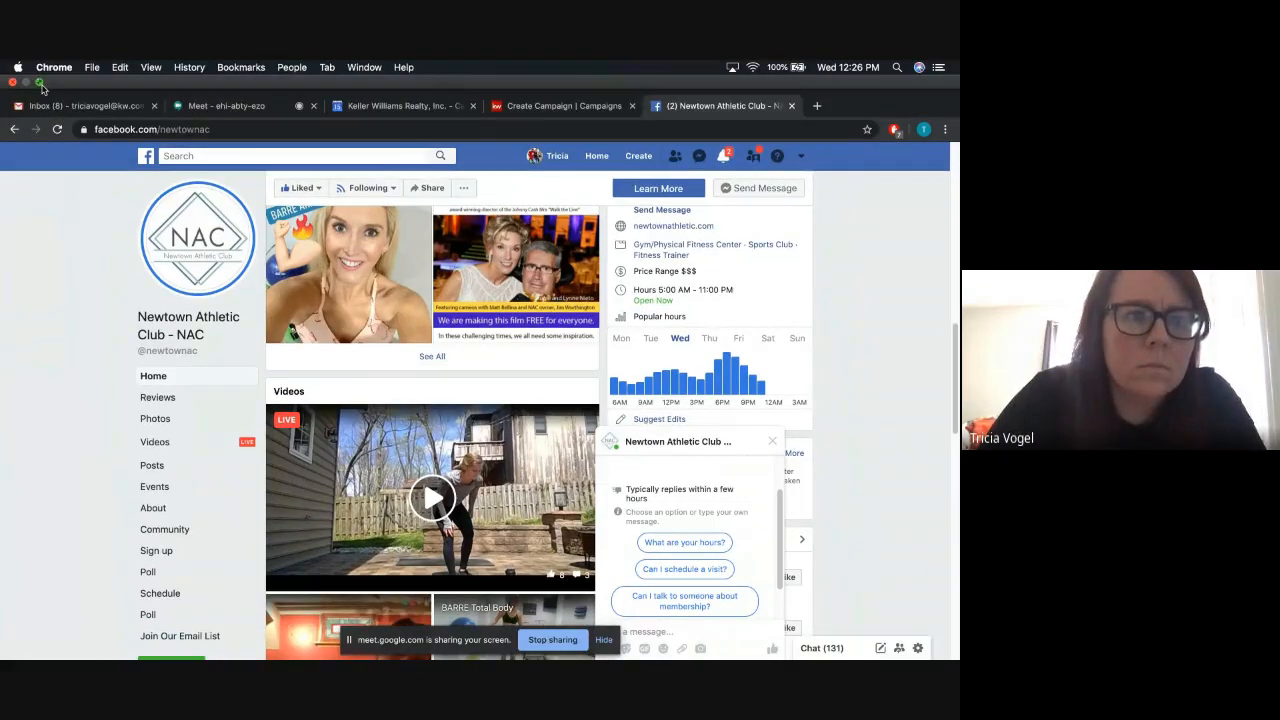
{"action": "left_click", "coordinate": [40, 83]}
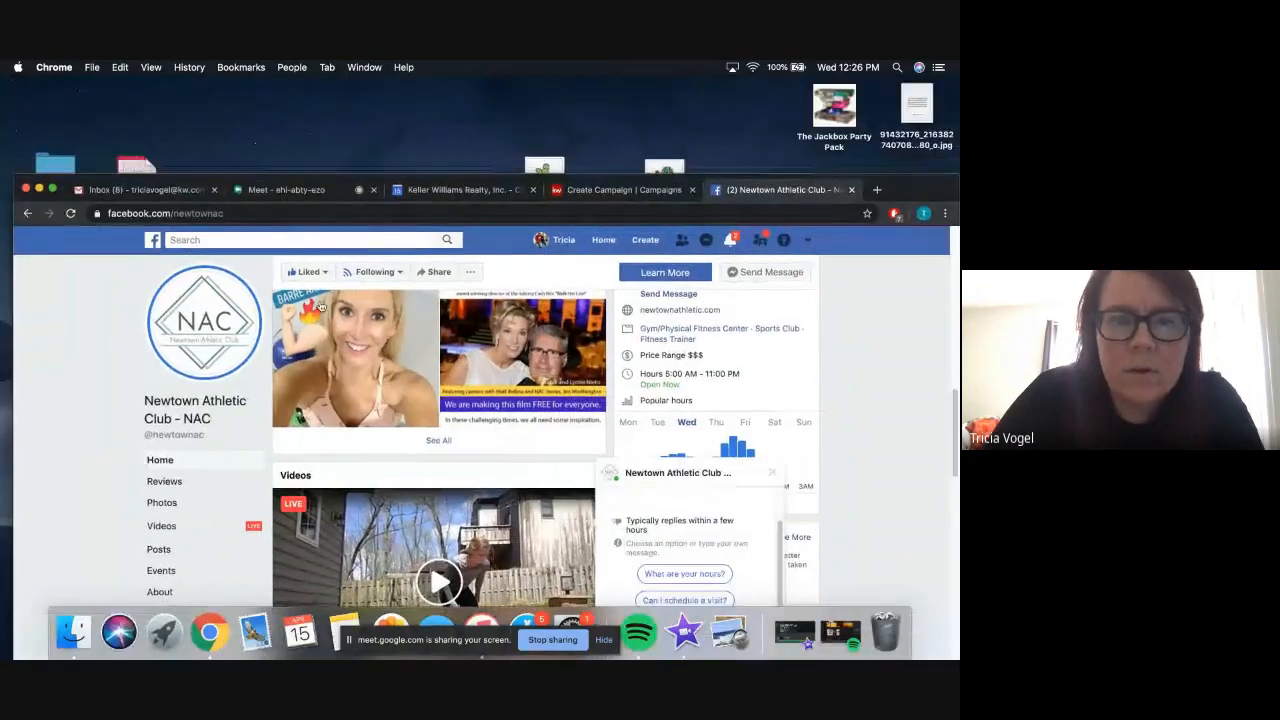
{"action": "left_click_drag", "start_coordinate": [319, 306], "coordinate": [243, 302]}
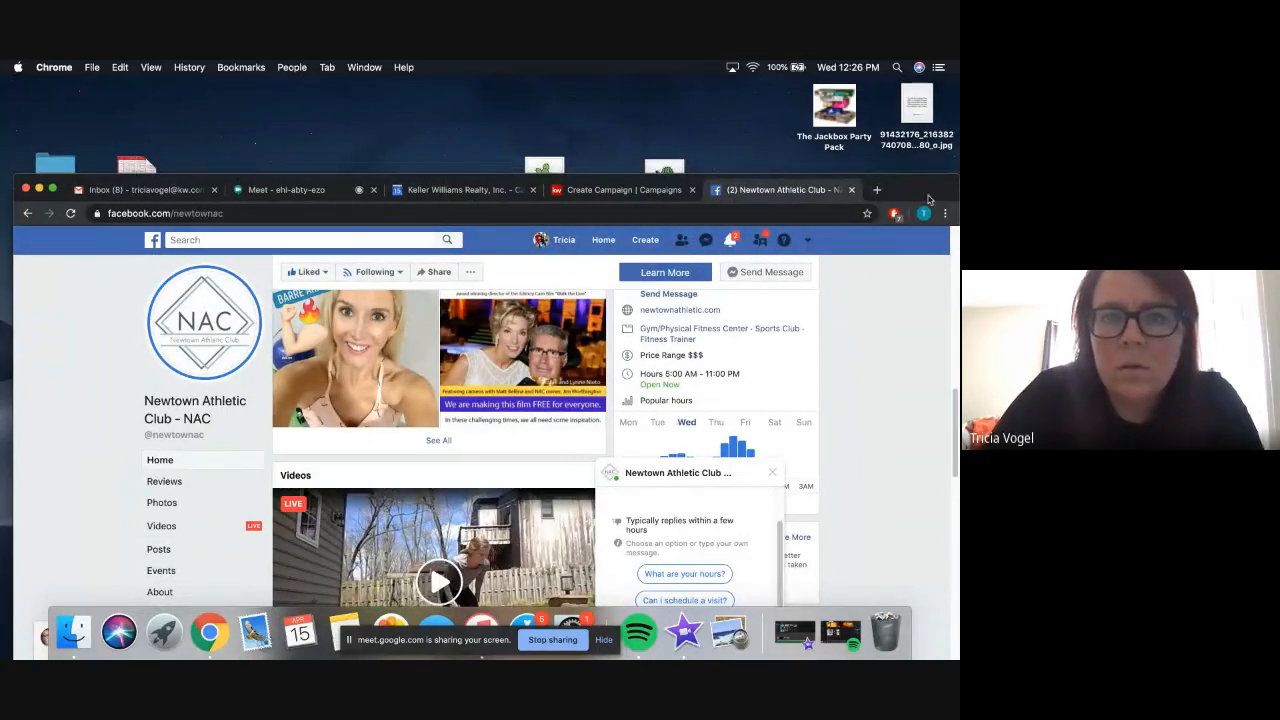
{"action": "left_click_drag", "start_coordinate": [930, 197], "coordinate": [930, 124]}
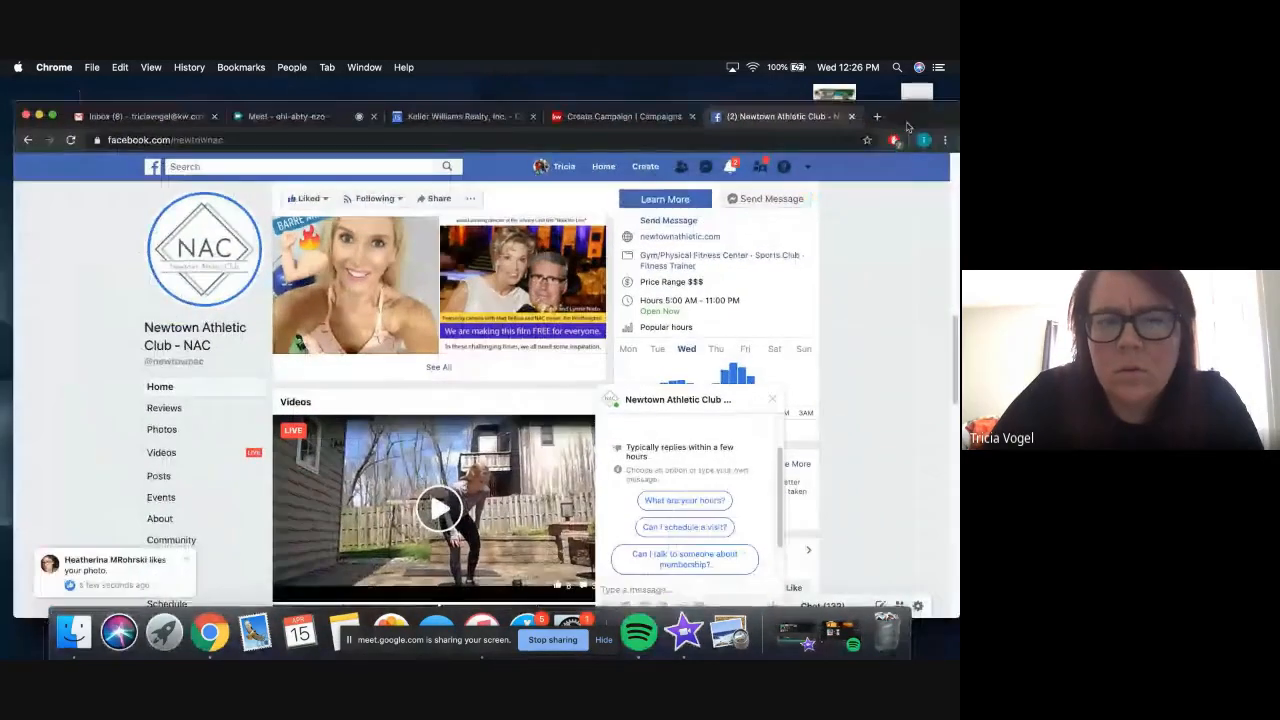
Step: Search Google for "newtown athletic club" in a new browser tab and show the image results
{"action": "left_click", "coordinate": [877, 118]}
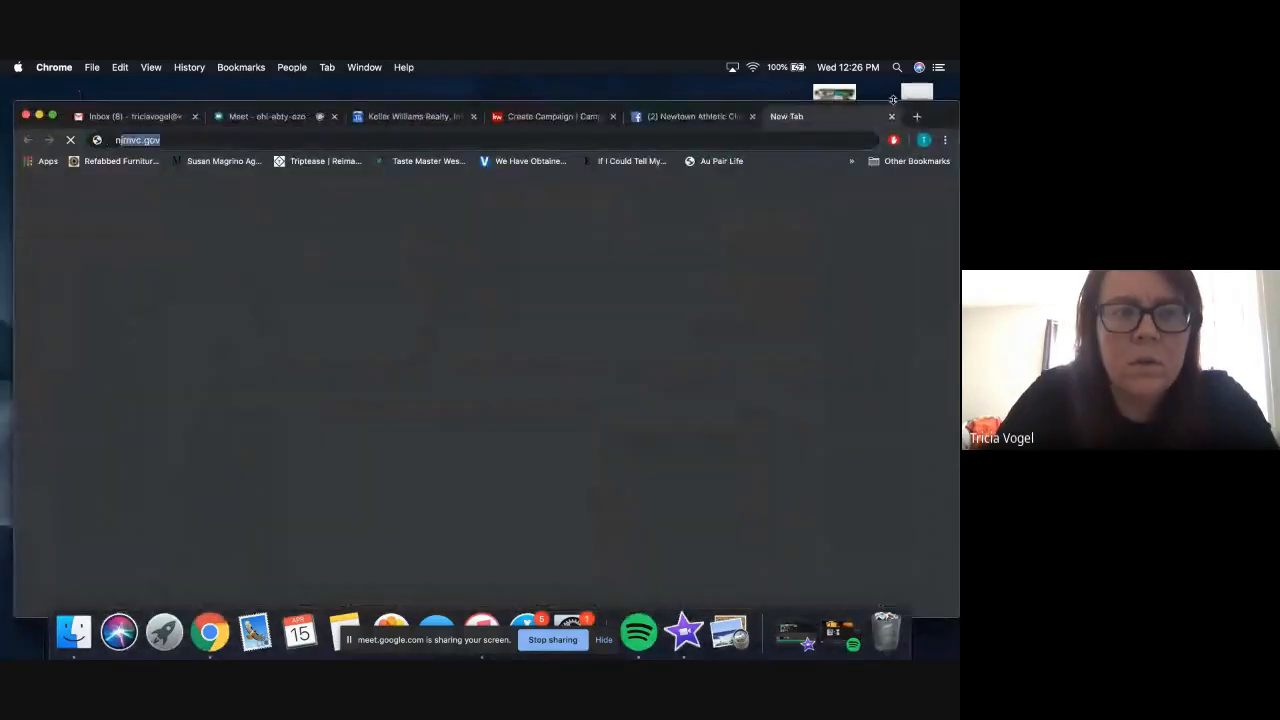
{"action": "type", "text": "new town"}
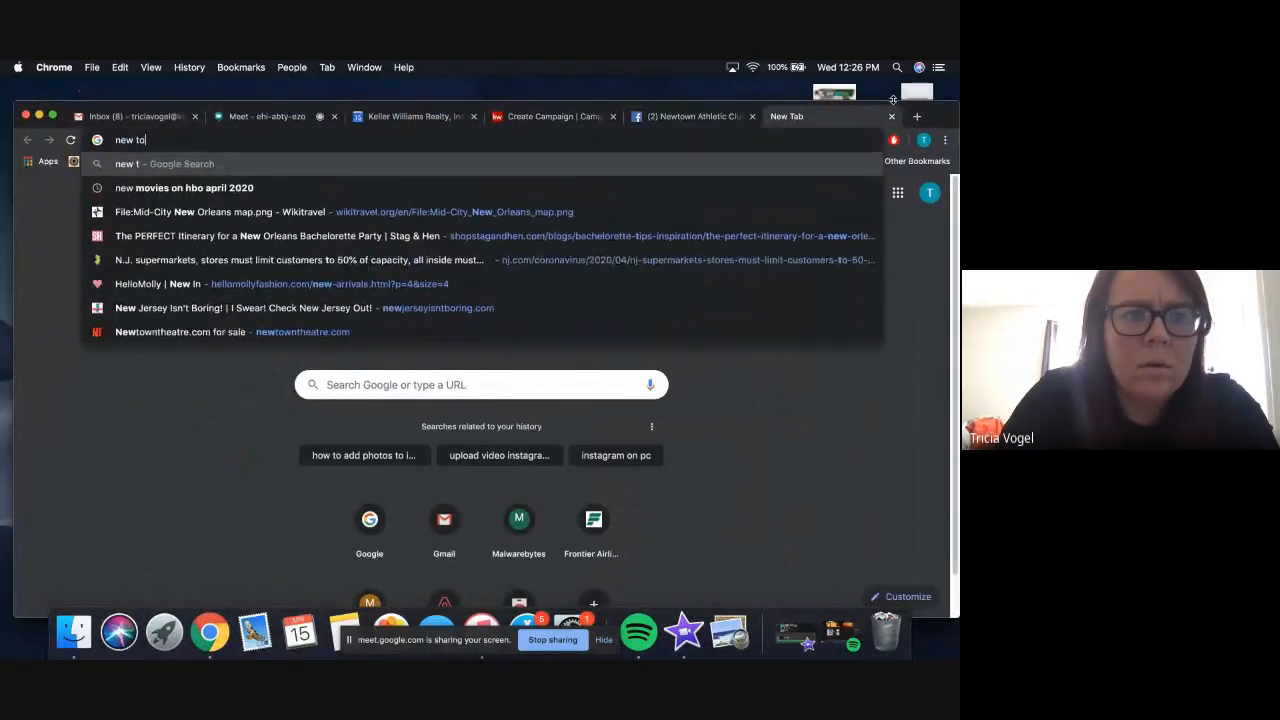
{"action": "key", "text": "BackSpace"}
{"action": "key", "text": "BackSpace"}
{"action": "key", "text": "BackSpace"}
{"action": "key", "text": "BackSpace"}
{"action": "key", "text": "BackSpace"}
{"action": "key", "text": "BackSpace"}
{"action": "type", "text": "town a"}
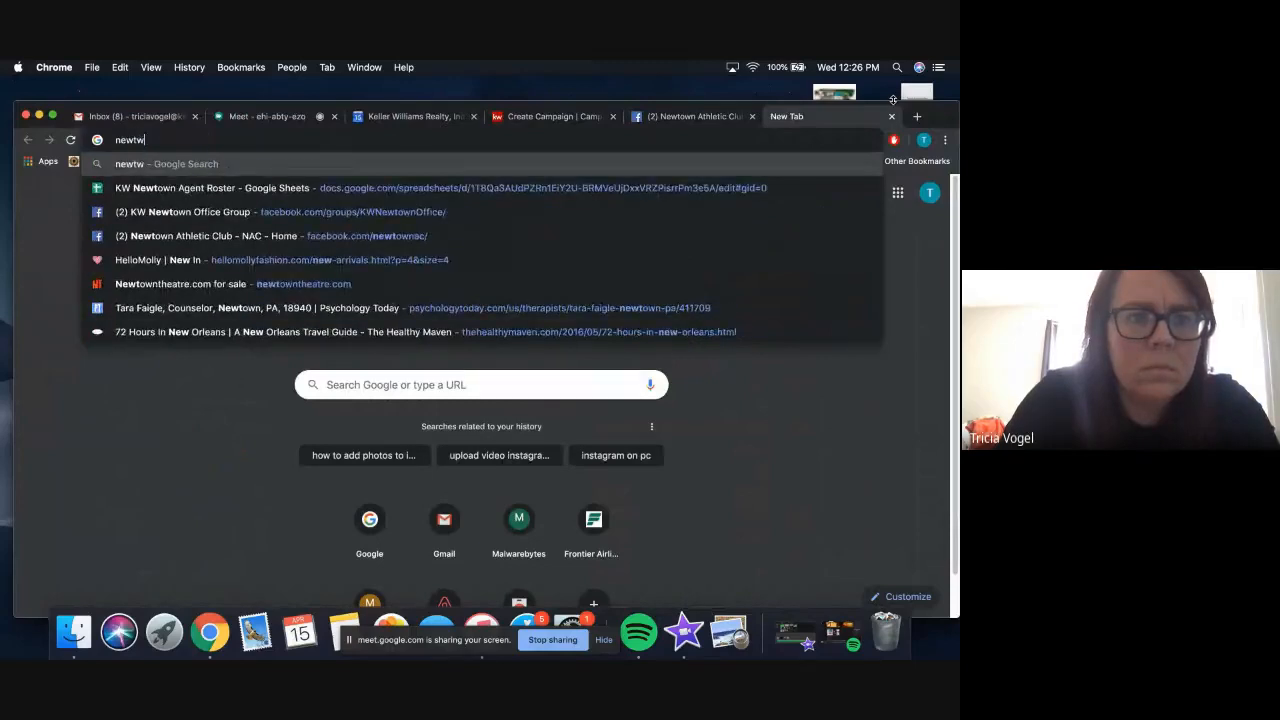
{"action": "type", "text": "t"}
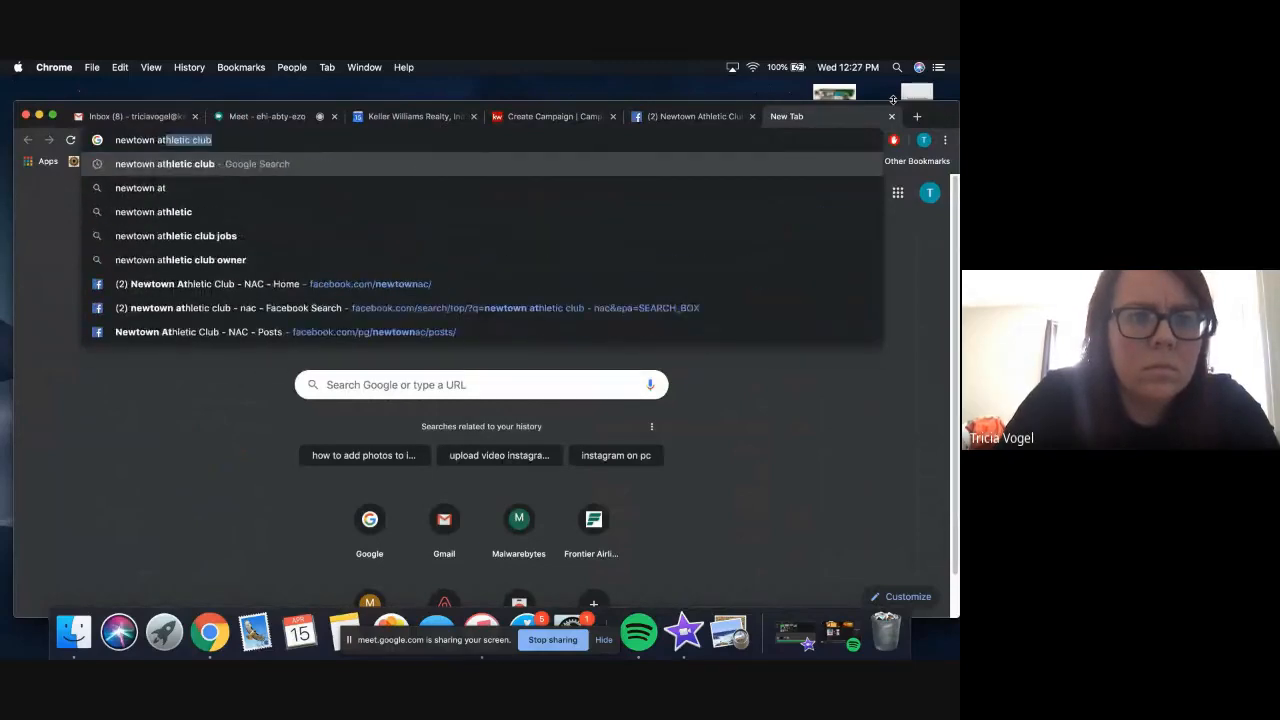
{"action": "key", "text": "Return"}
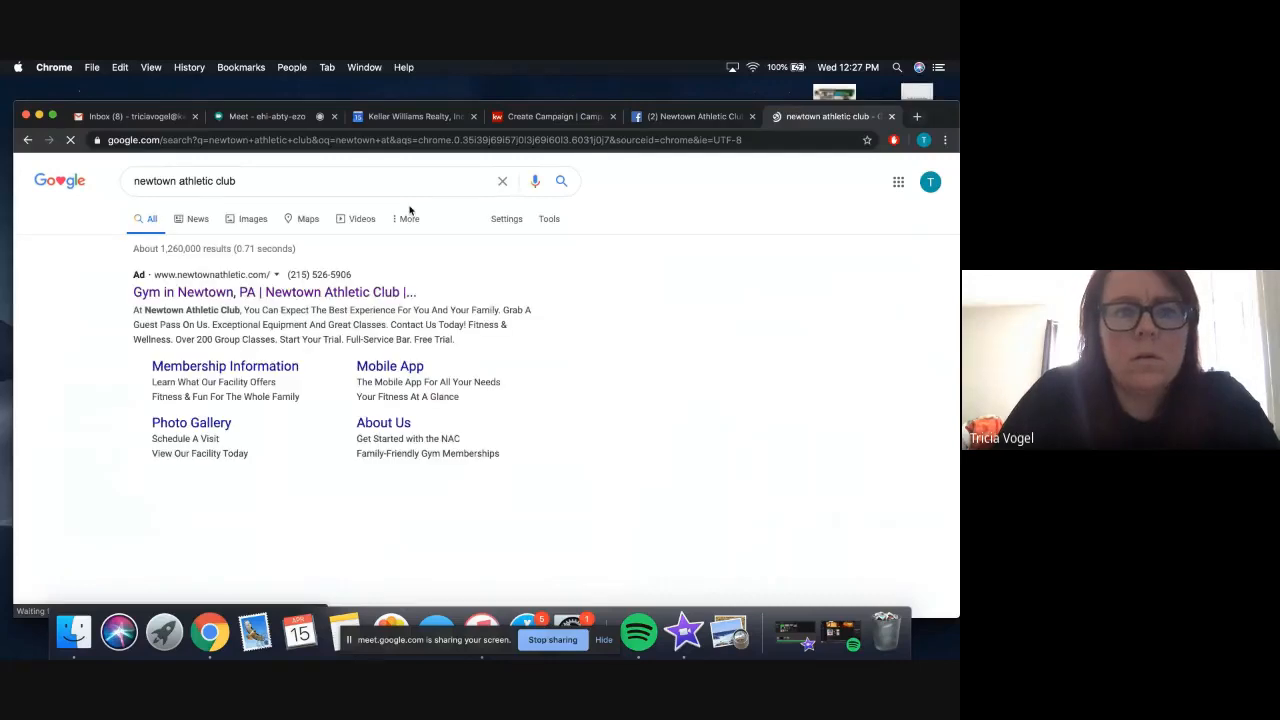
{"action": "left_click", "coordinate": [252, 218]}
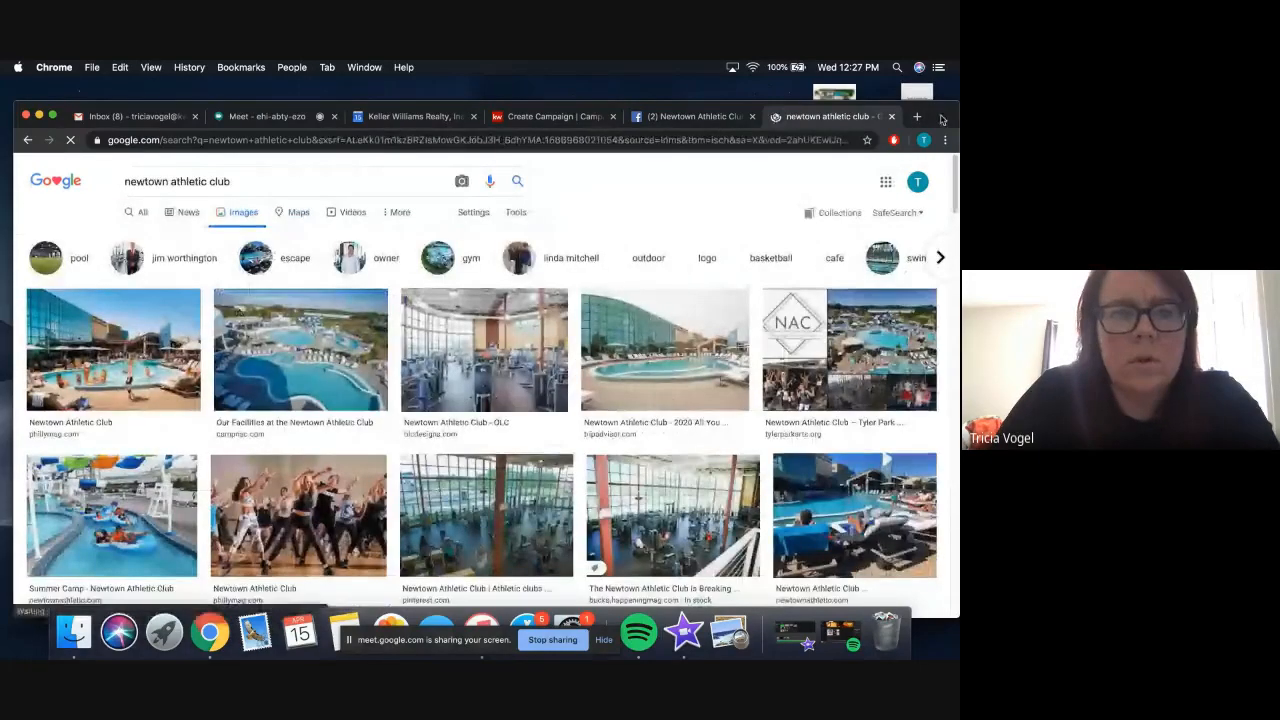
Step: Make room above the browser window and save the square NAC logo from the image results to the desktop
{"action": "left_click_drag", "start_coordinate": [948, 117], "coordinate": [948, 148]}
{"action": "scroll", "coordinate": [647, 551], "scroll_direction": "down", "scroll_amount": 3}
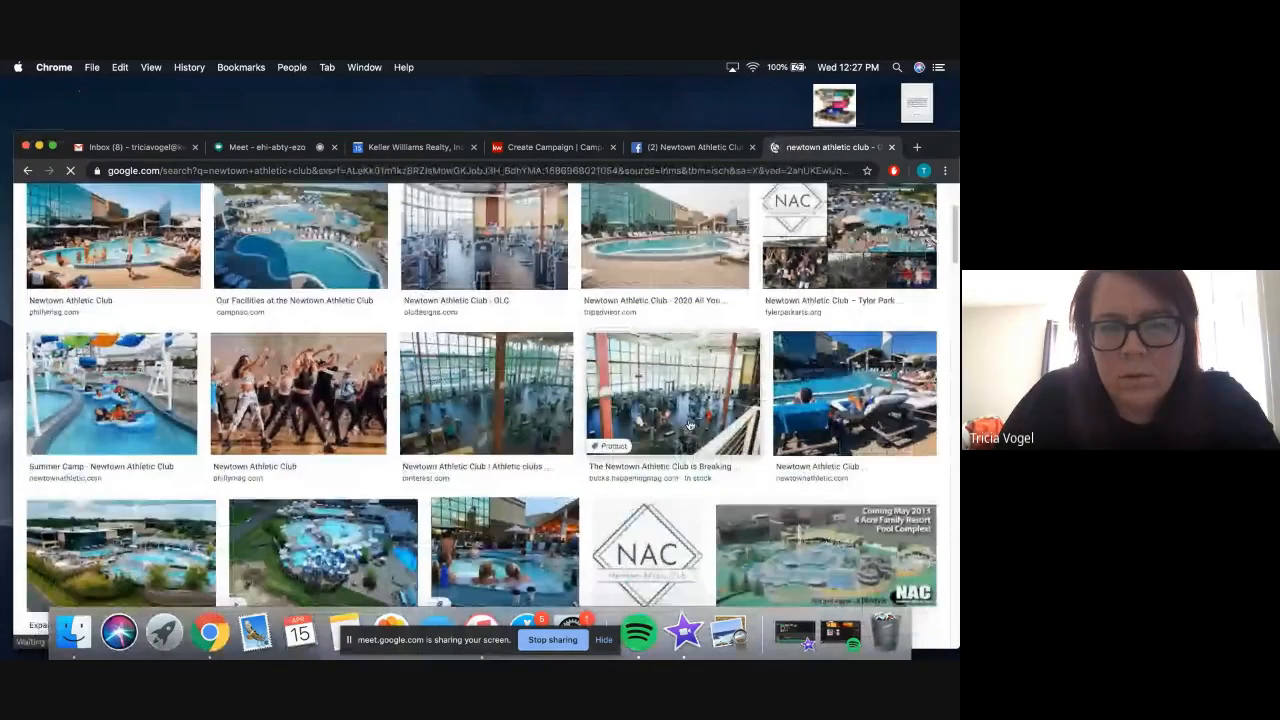
{"action": "left_click", "coordinate": [647, 551]}
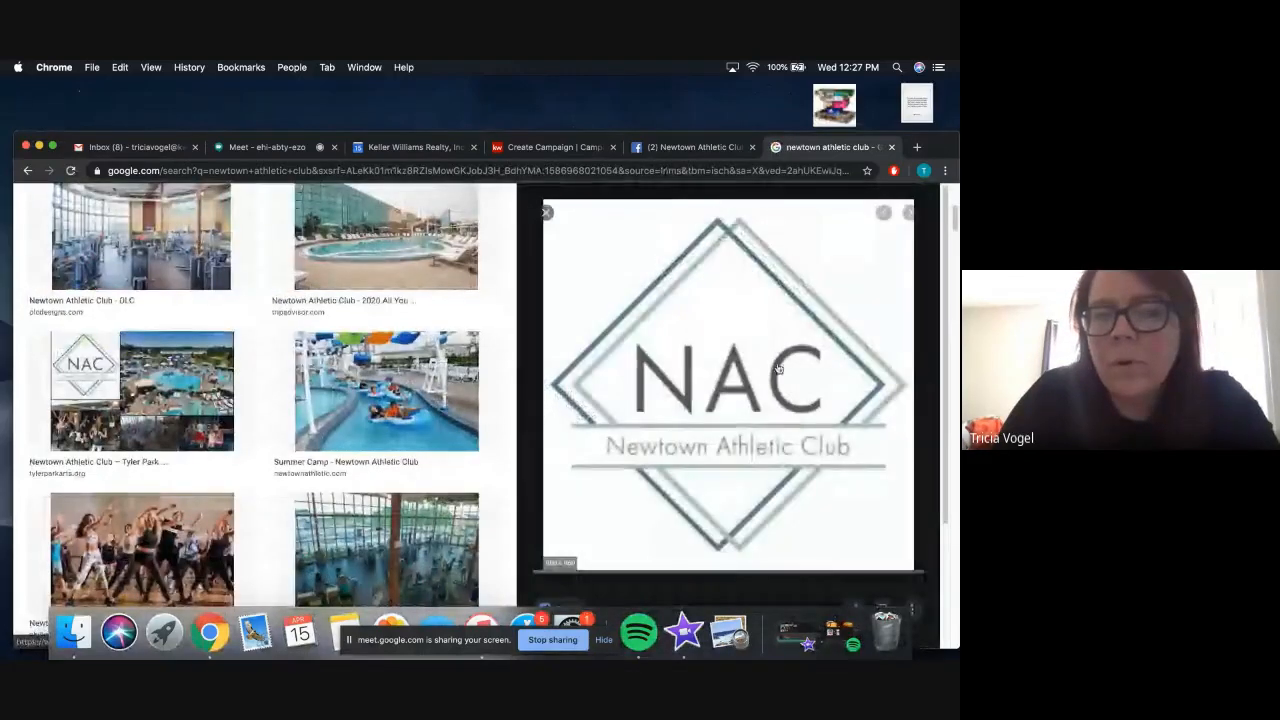
{"action": "left_click_drag", "start_coordinate": [603, 222], "coordinate": [612, 98]}
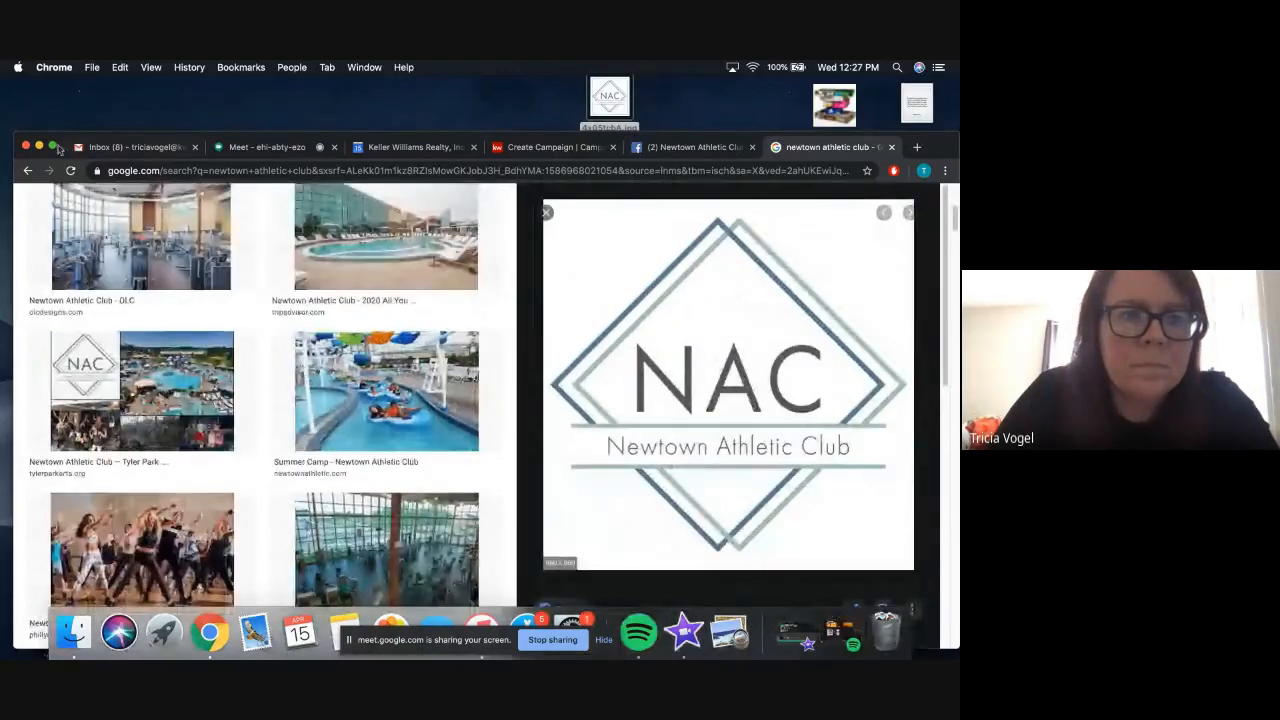
Step: Return the browser to full screen and upload 4x05tcbA.jpg from the desktop as Section Headline Photo 1 in the campaign editor
{"action": "left_click", "coordinate": [55, 151]}
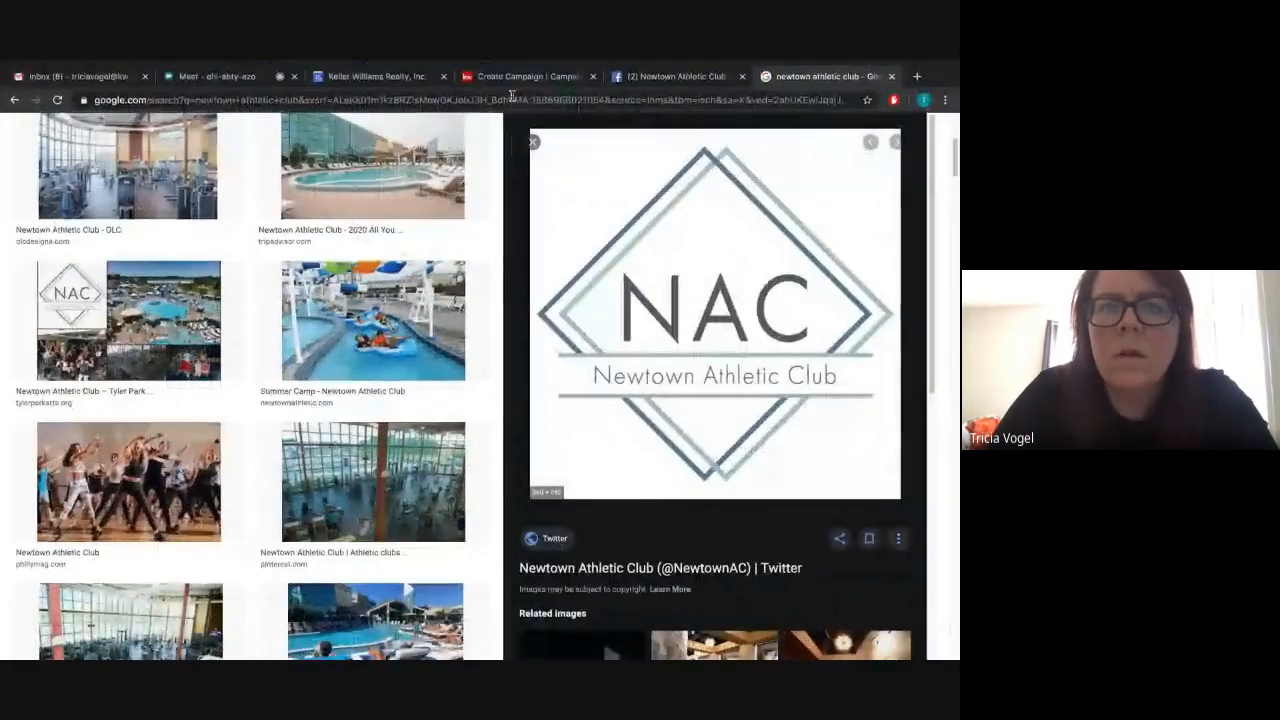
{"action": "left_click", "coordinate": [527, 76]}
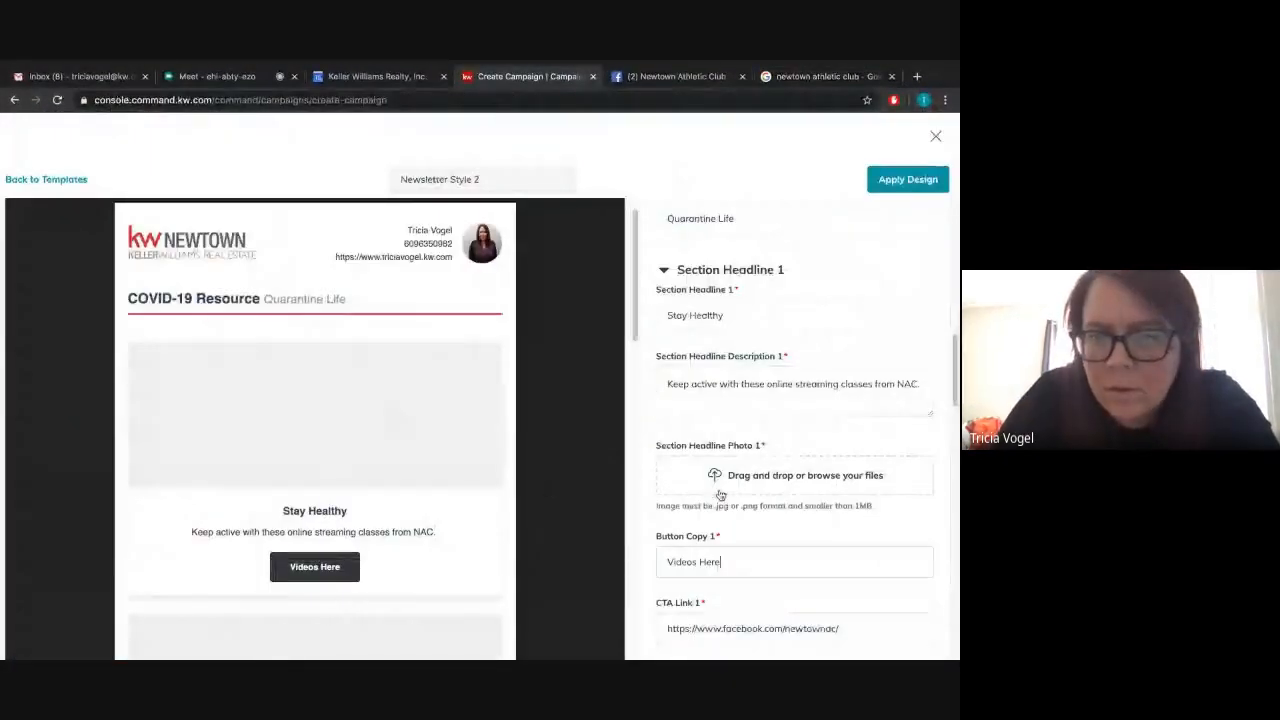
{"action": "left_click", "coordinate": [794, 479]}
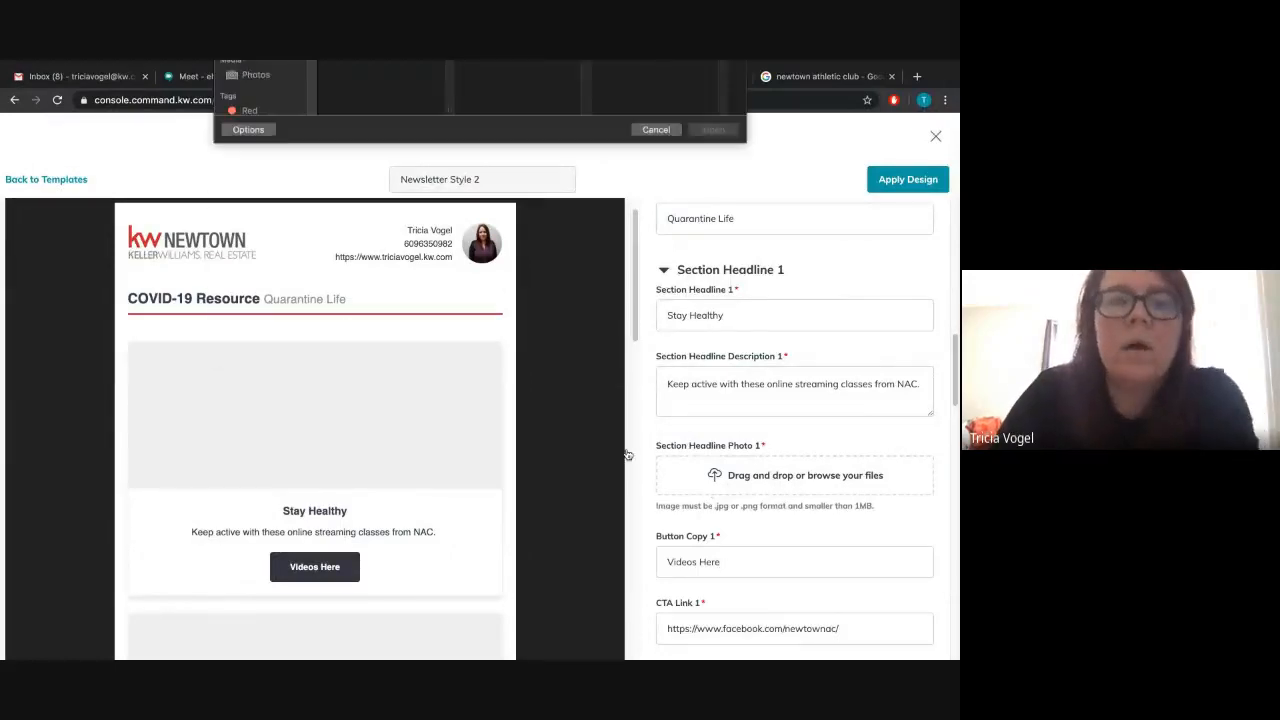
{"action": "left_click", "coordinate": [261, 148]}
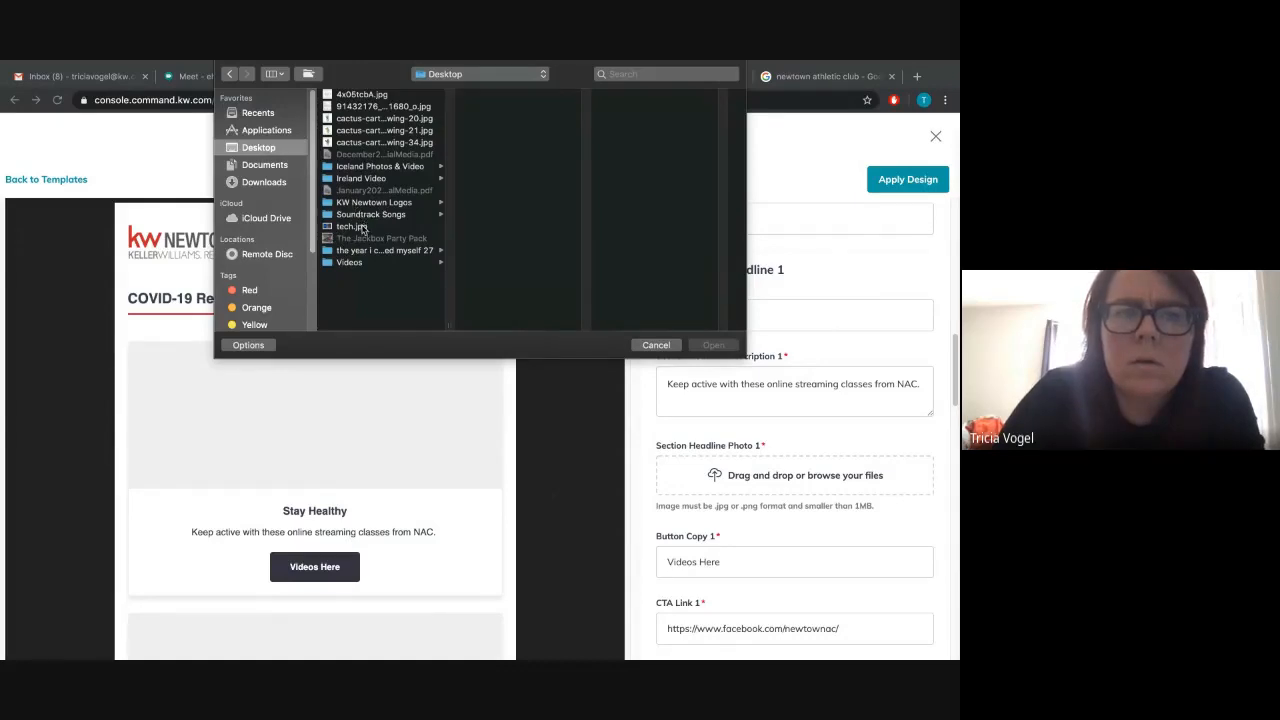
{"action": "left_click", "coordinate": [357, 95]}
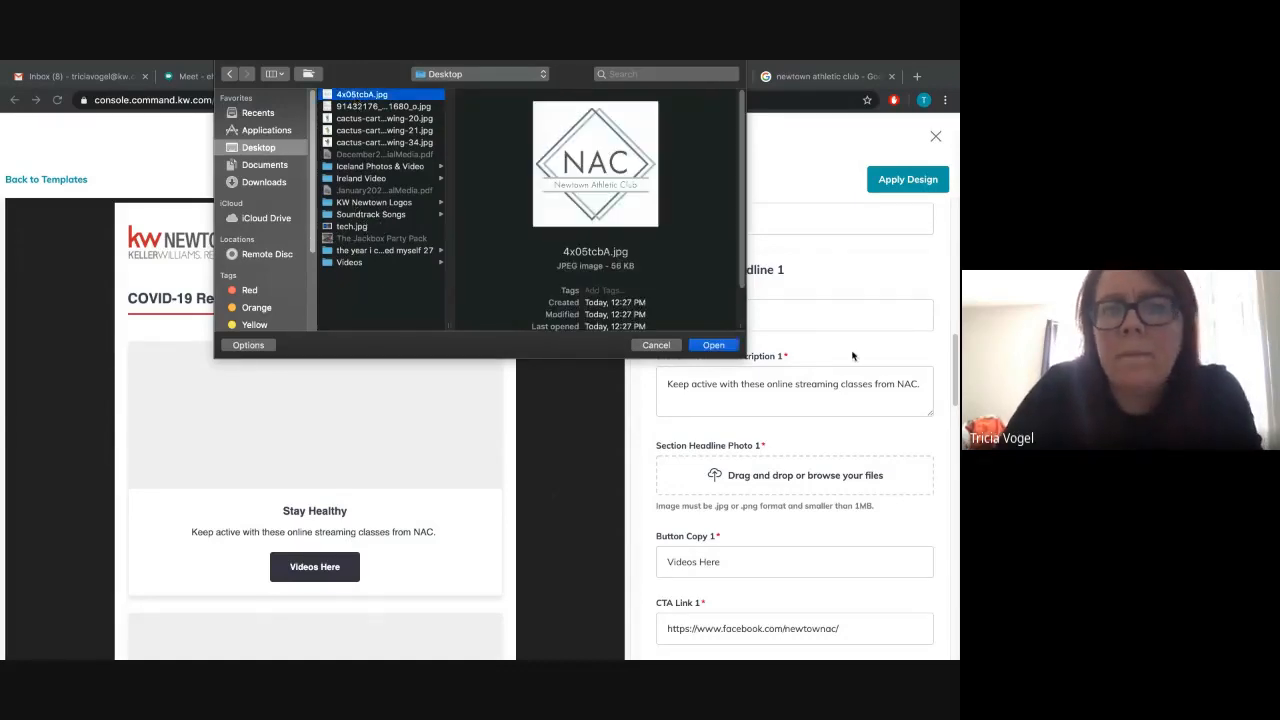
{"action": "left_click", "coordinate": [714, 345]}
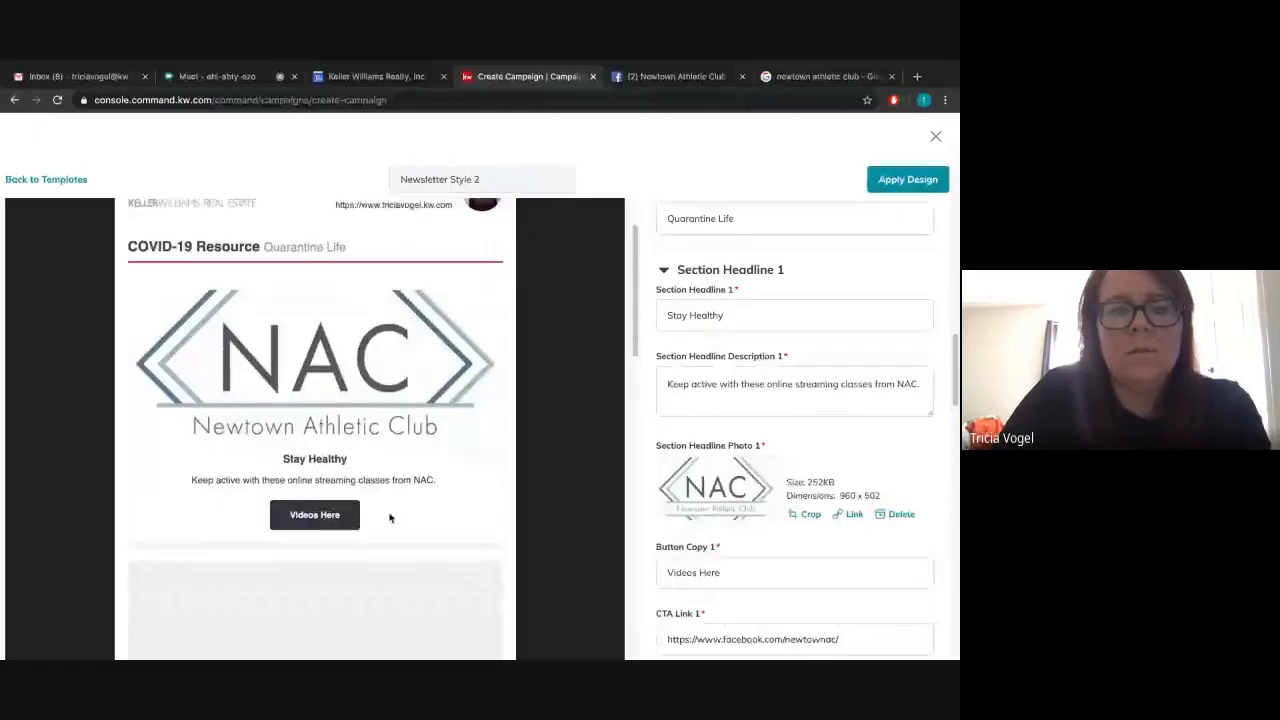
Step: Set Section Headline 2 to "Restaurants still open for take out", correcting the spelling of "Restaurants"
{"action": "scroll", "coordinate": [397, 517], "scroll_direction": "down", "scroll_amount": 4}
{"action": "scroll", "coordinate": [404, 524], "scroll_direction": "down", "scroll_amount": 1}
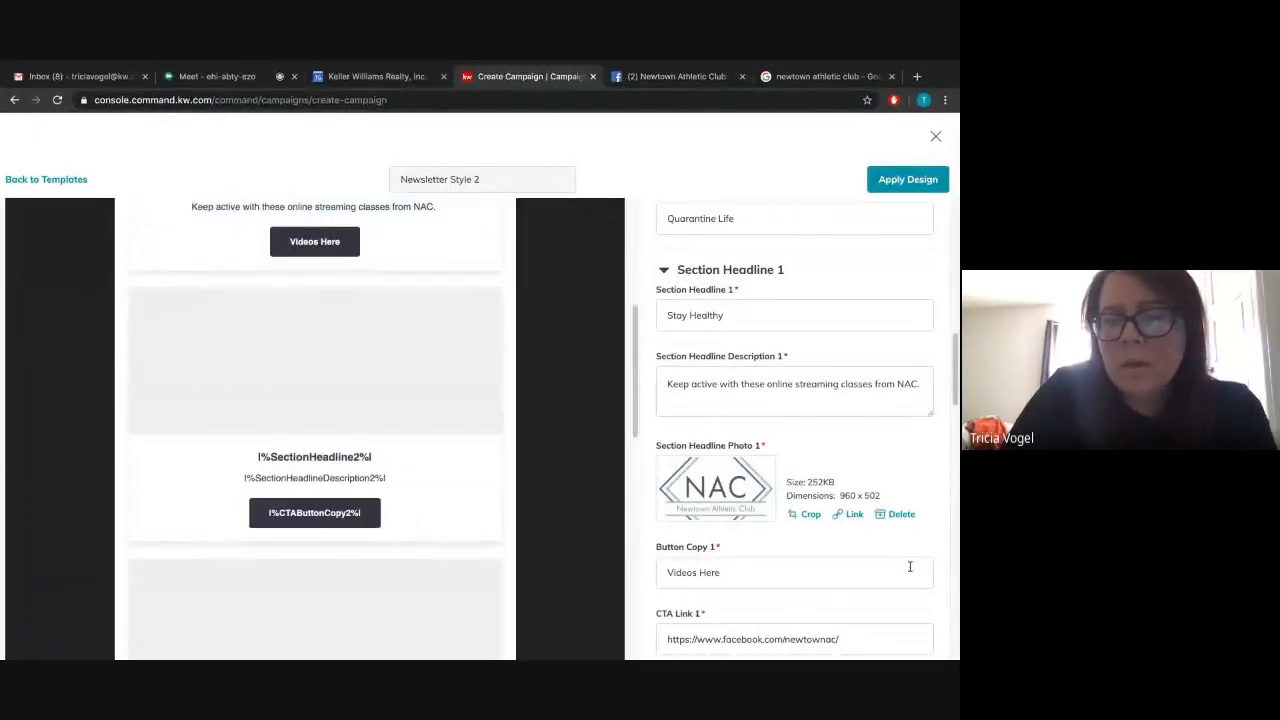
{"action": "scroll", "coordinate": [797, 508], "scroll_direction": "down", "scroll_amount": 4}
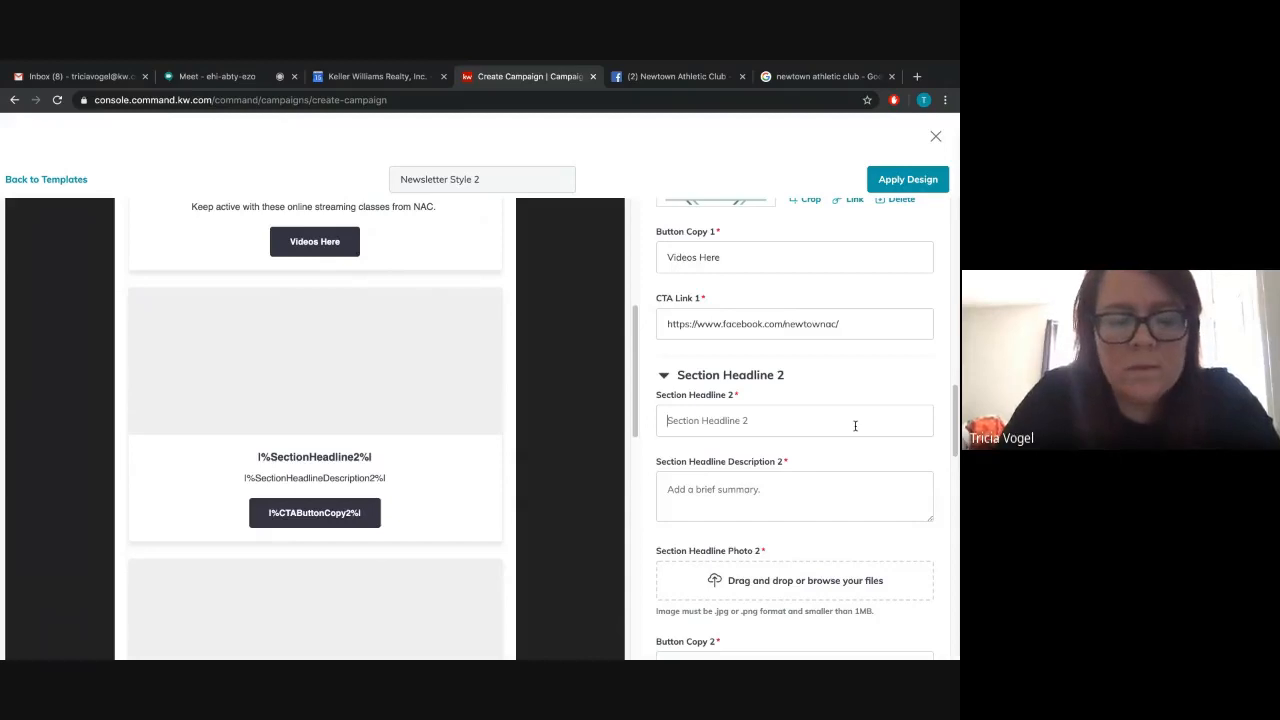
{"action": "type", "text": "Res"}
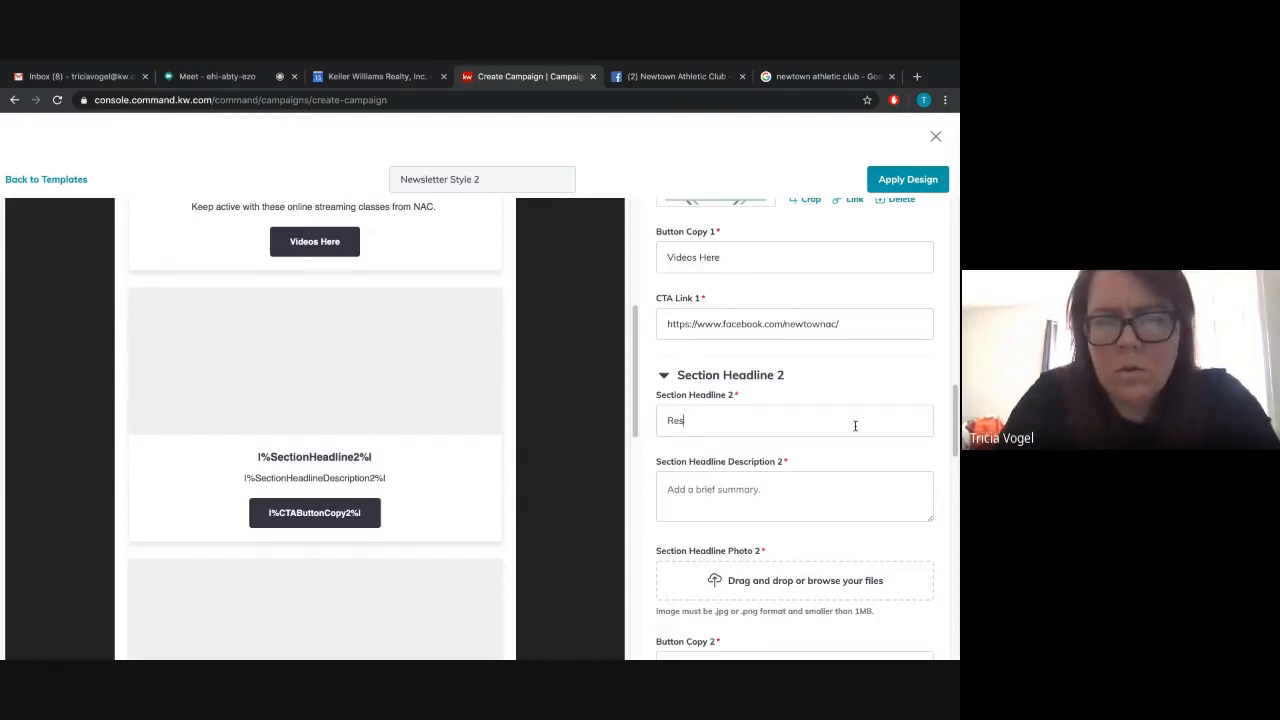
{"action": "type", "text": "tuarants "}
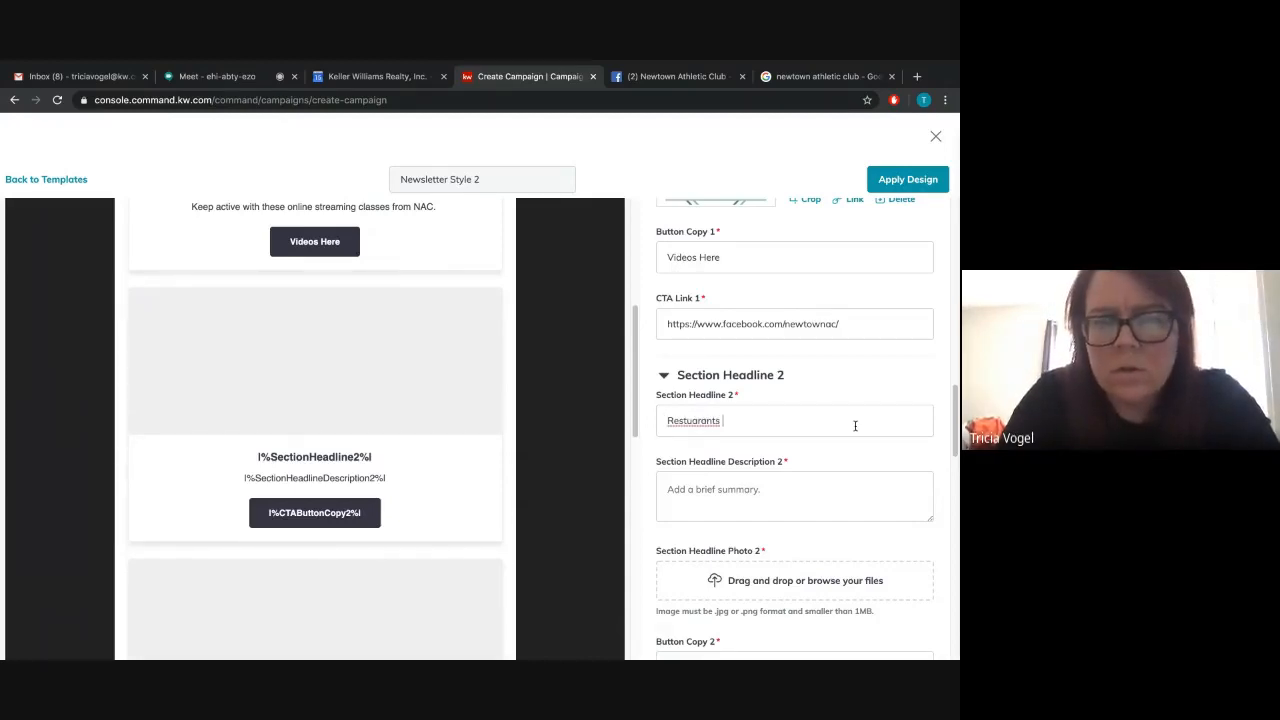
{"action": "type", "text": "still open "}
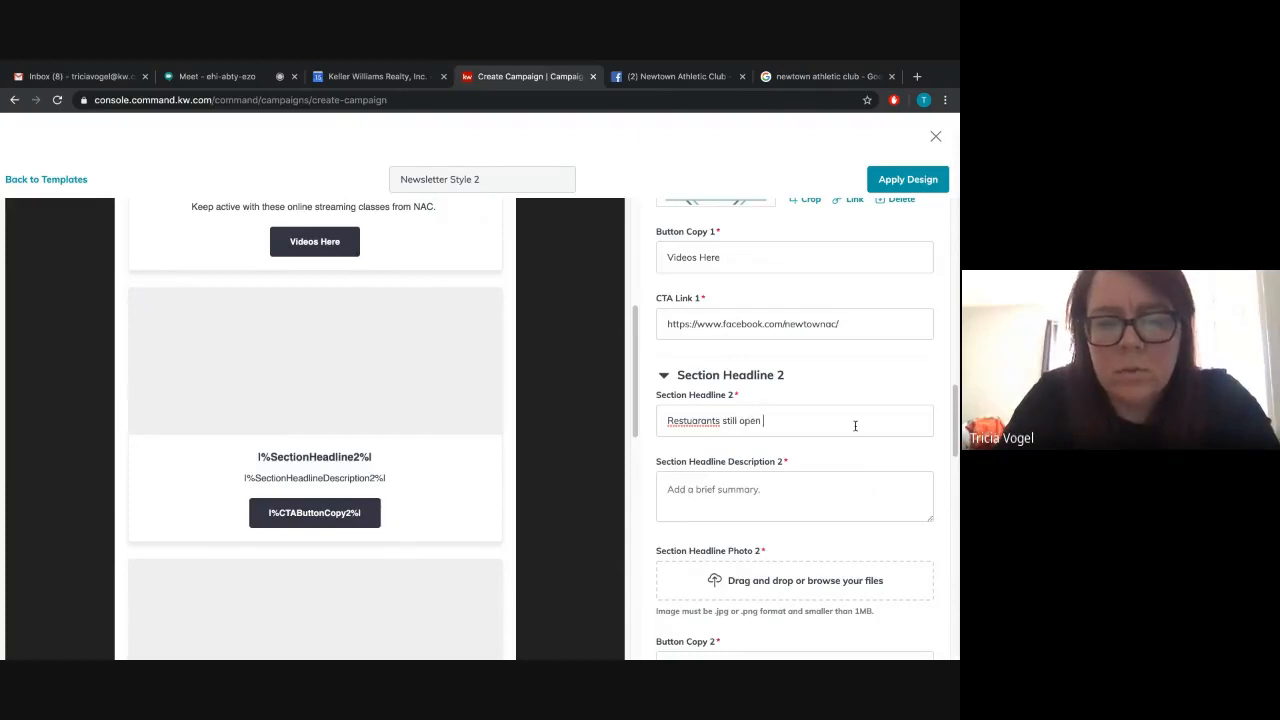
{"action": "type", "text": "for take out"}
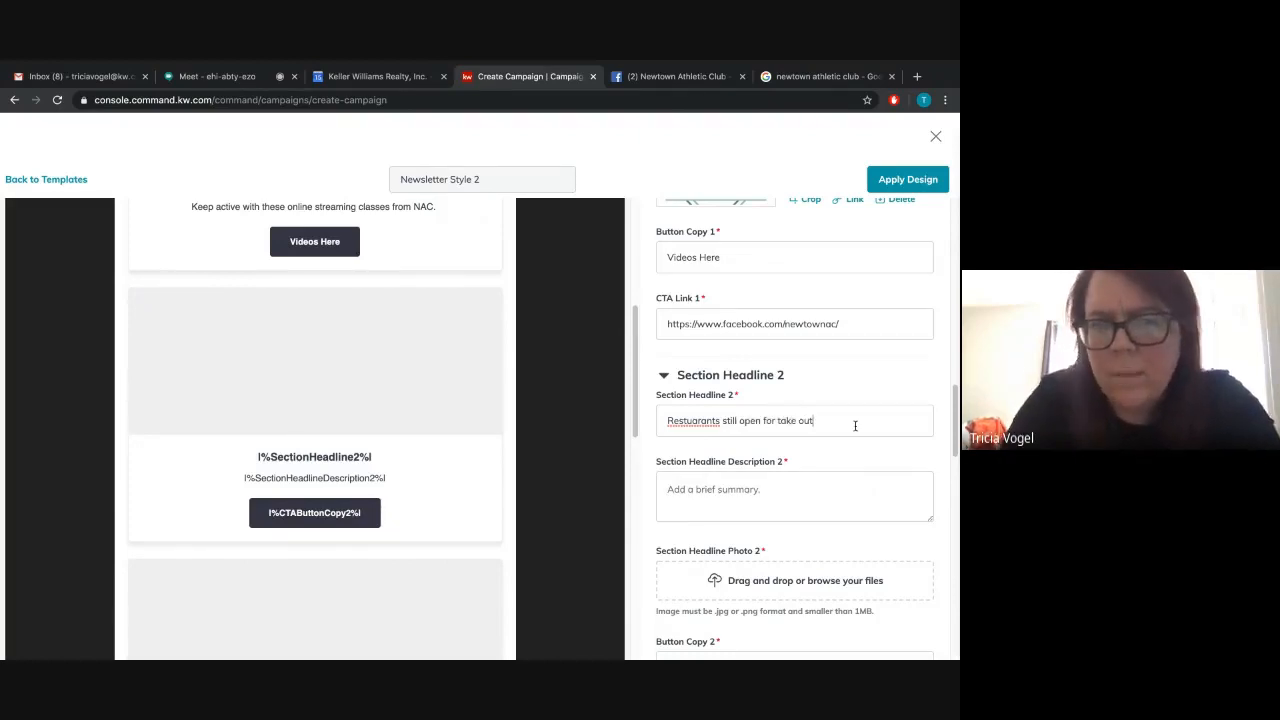
{"action": "right_click", "coordinate": [677, 421]}
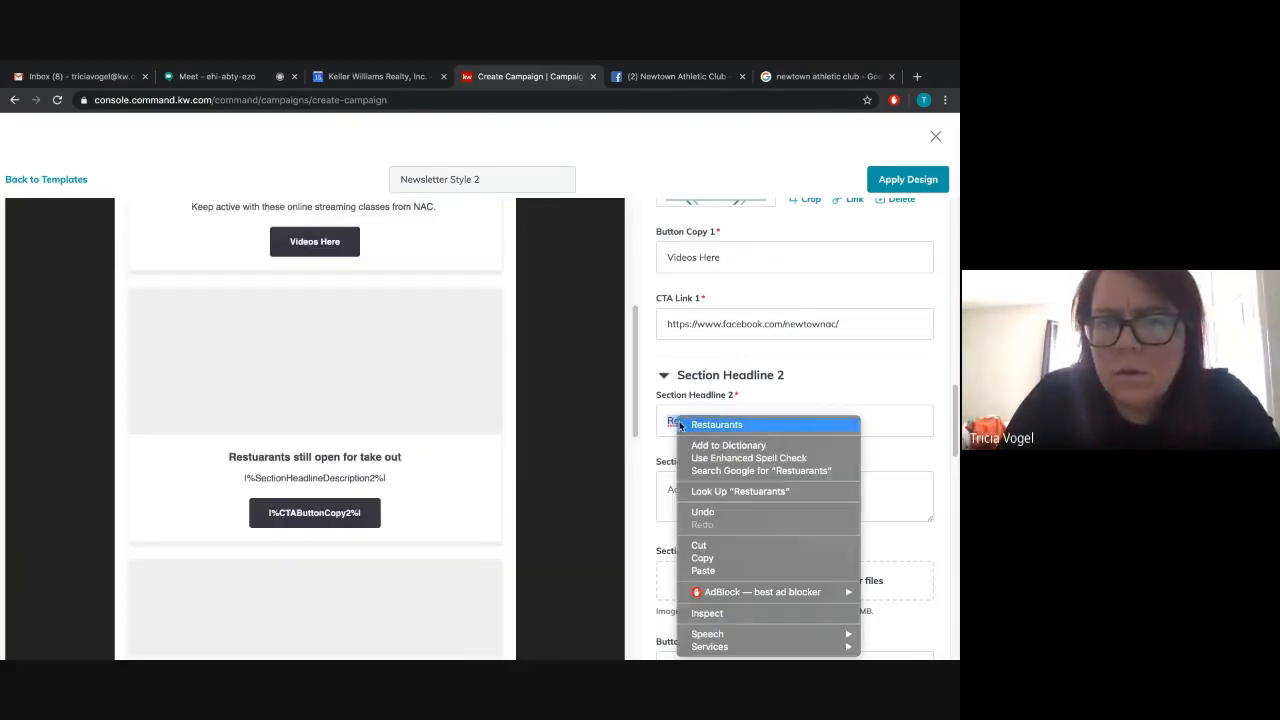
{"action": "left_click", "coordinate": [737, 440]}
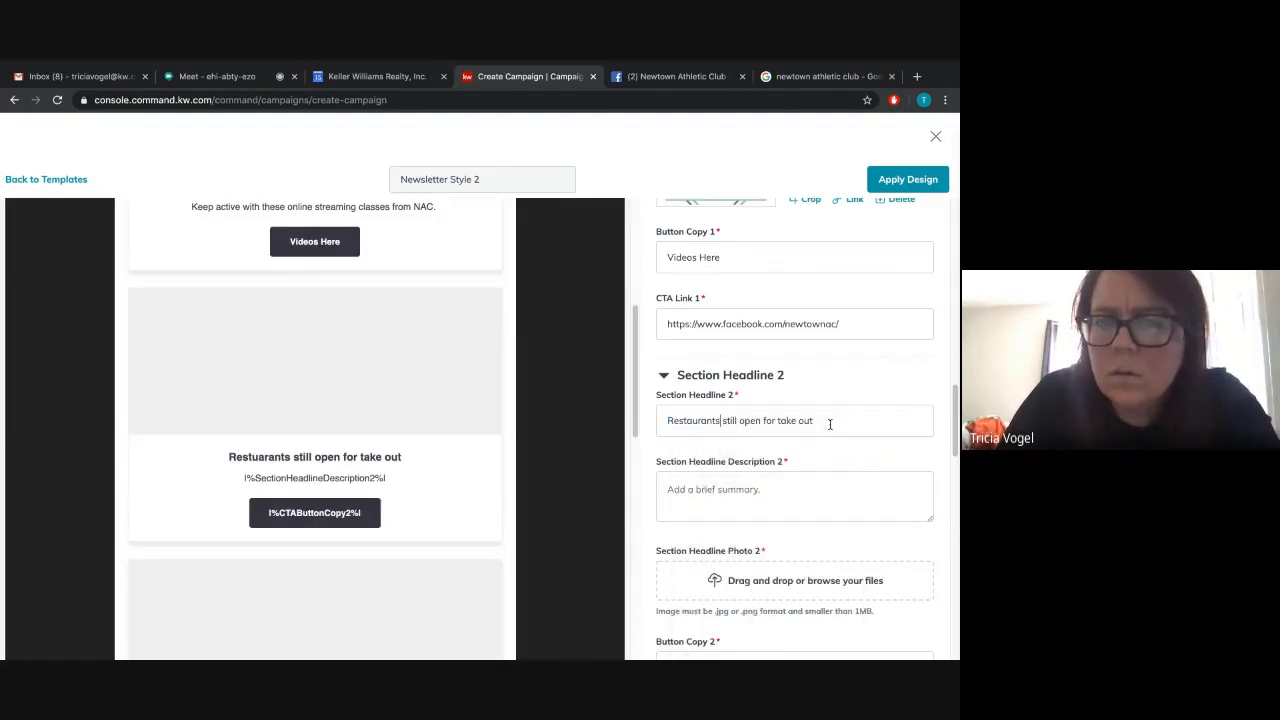
Step: Set Section Headline Description 2 to "Help out a local business by ordering in! Here is a list of places still open."
{"action": "type", "text": "Help "}
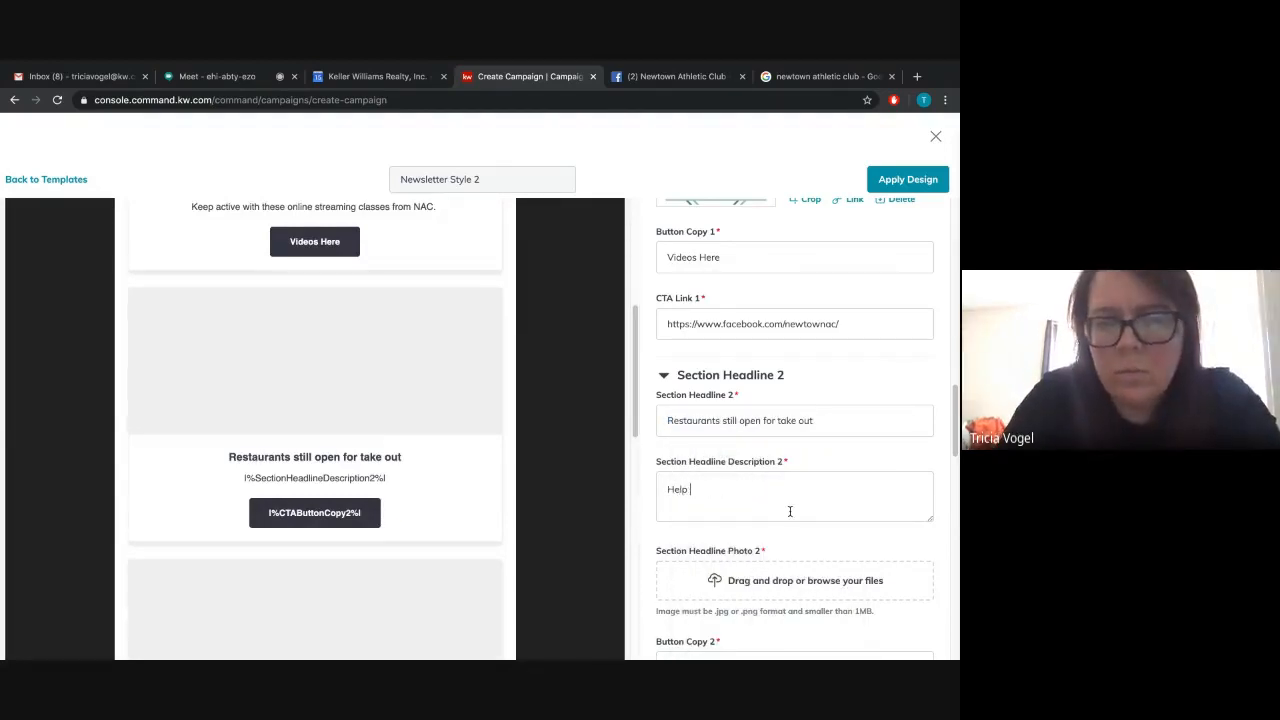
{"action": "type", "text": "out a local b"}
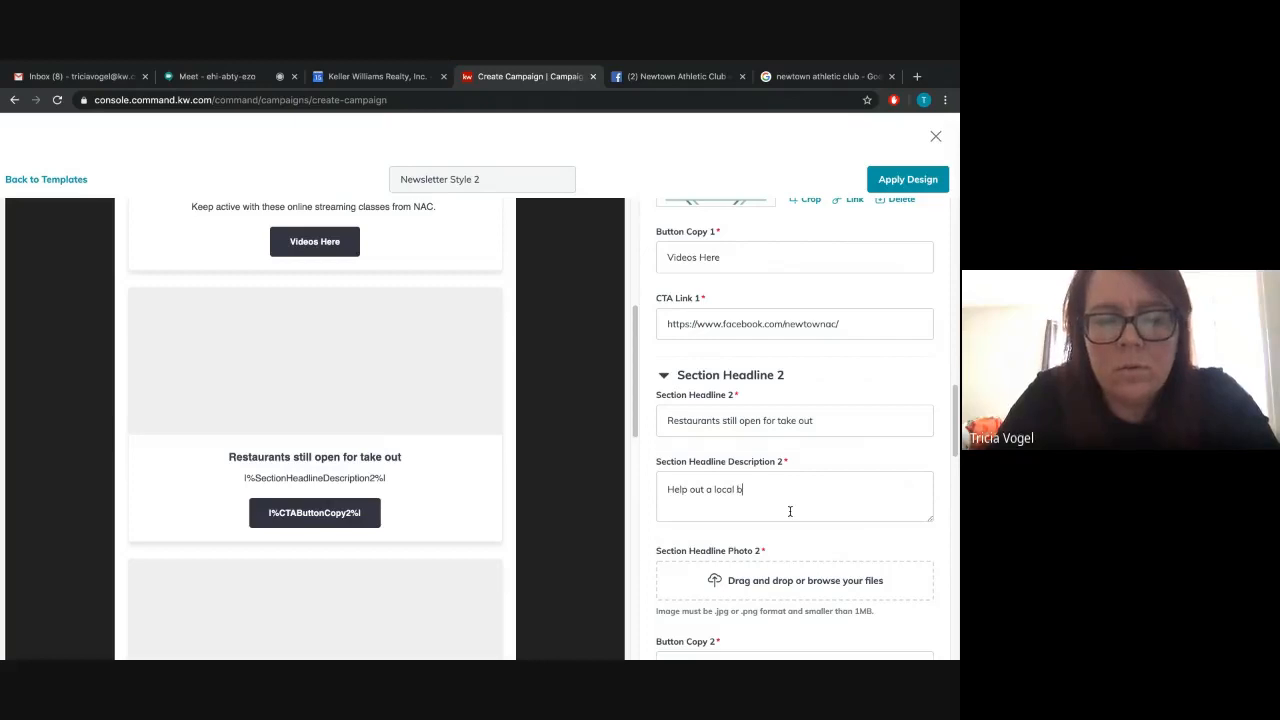
{"action": "type", "text": "usiness by "}
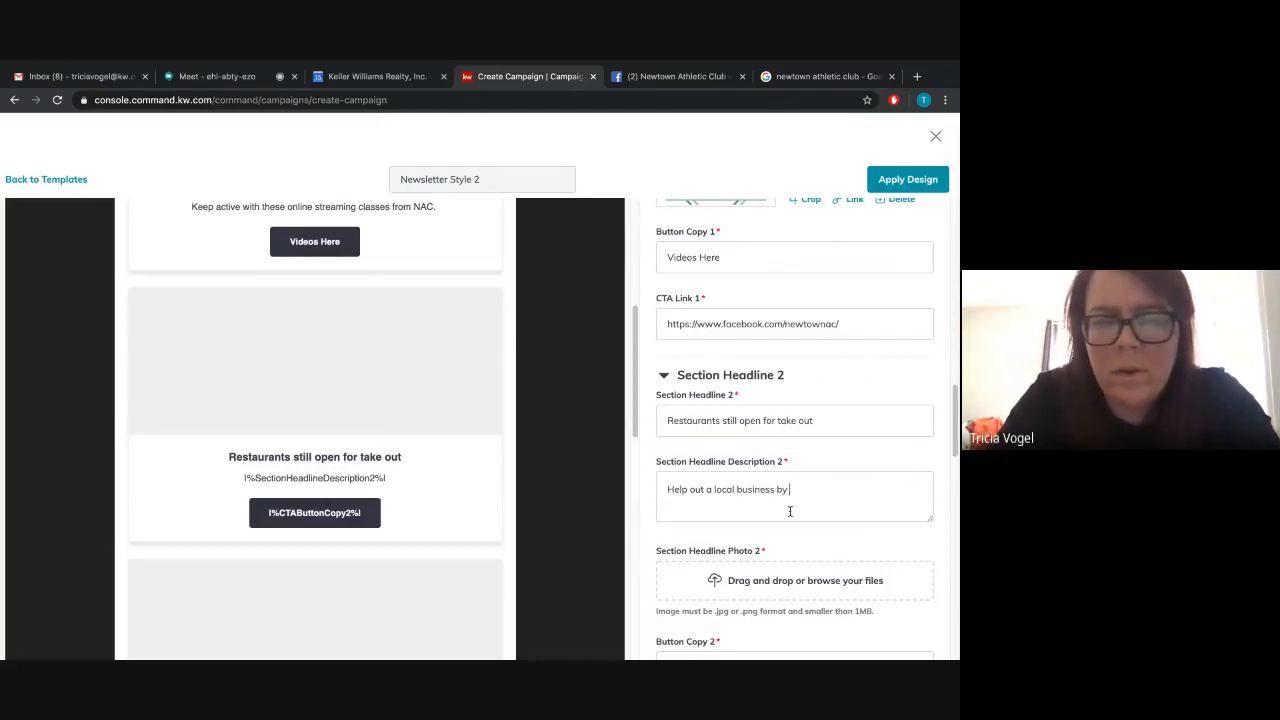
{"action": "type", "text": "ordering in"}
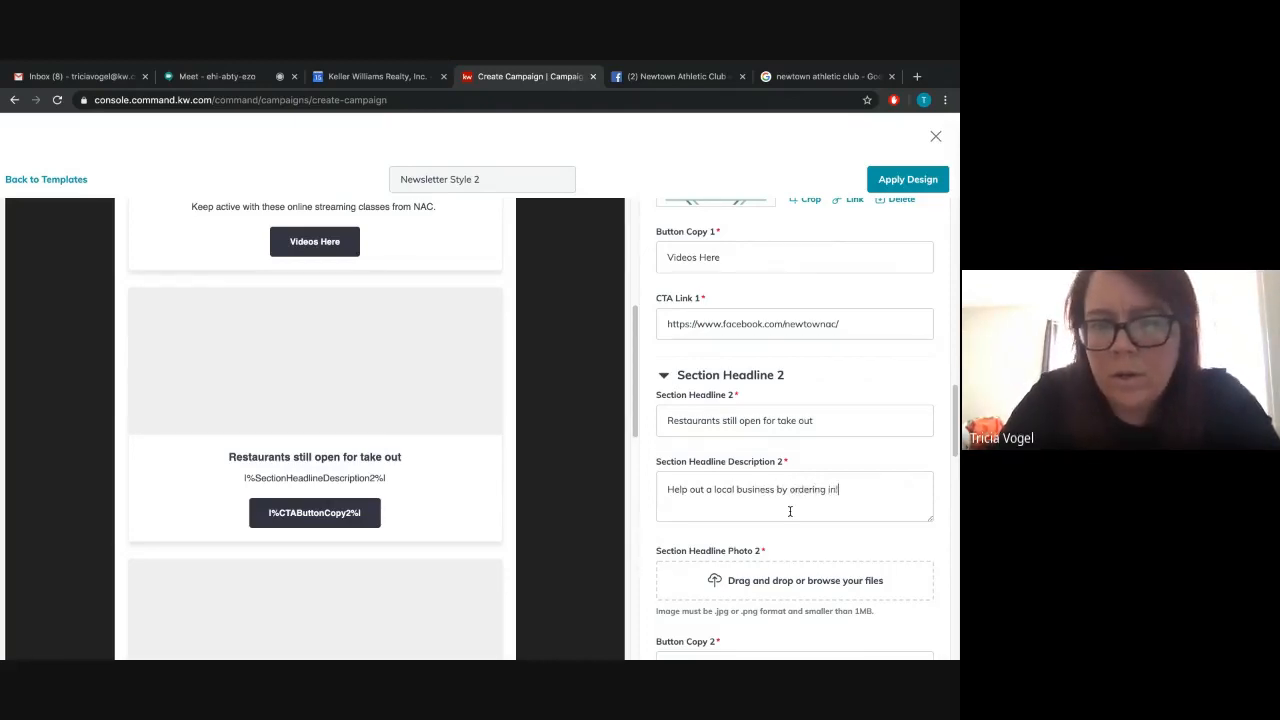
{"action": "type", "text": "! Here"}
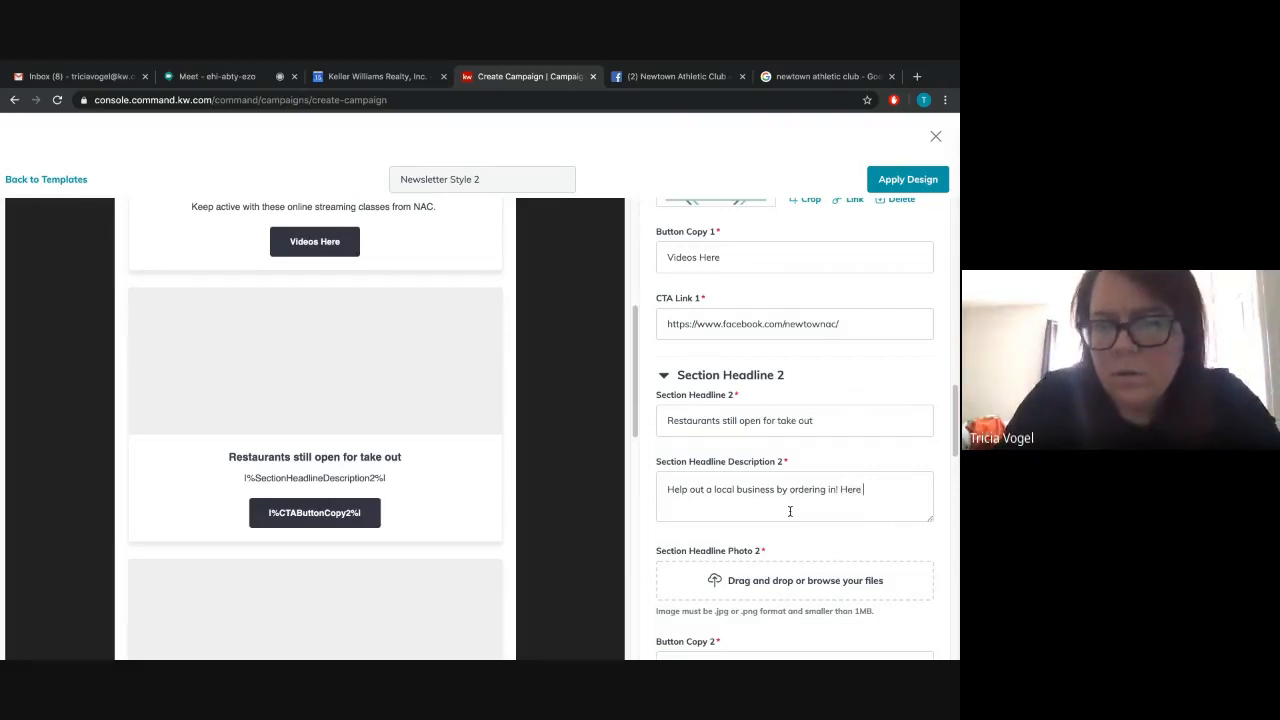
{"action": "type", "text": " is a list of pl"}
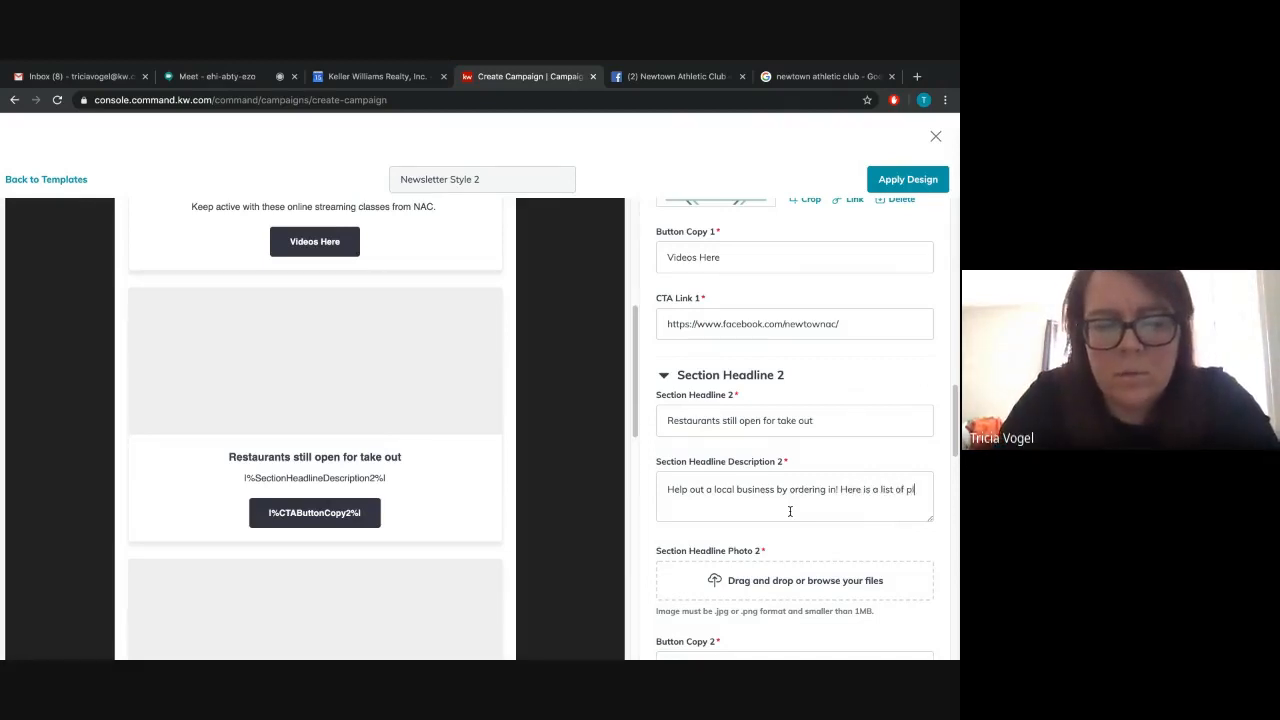
{"action": "type", "text": "aces still open."}
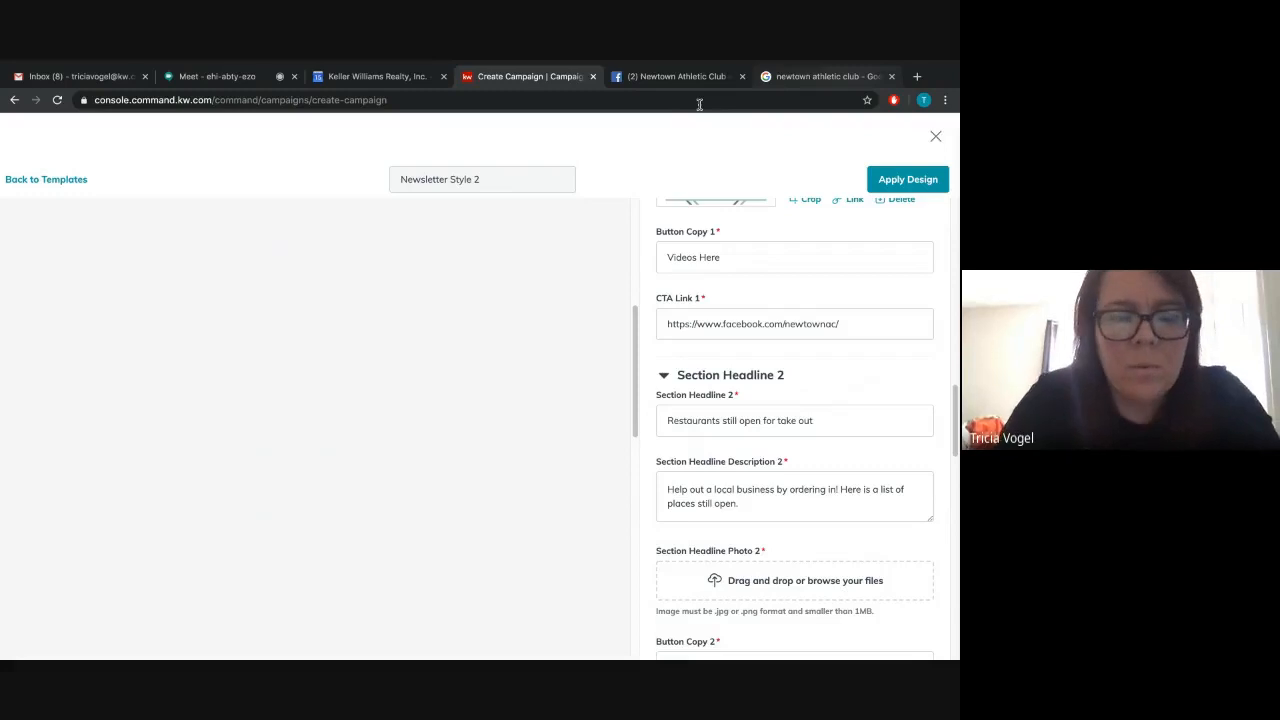
Step: Search Google for "resaurants still open in yardley" in the browser tab that holds the athletic club image results
{"action": "left_click", "coordinate": [825, 76]}
{"action": "key", "text": "alt+Home"}
{"action": "type", "text": "res"}
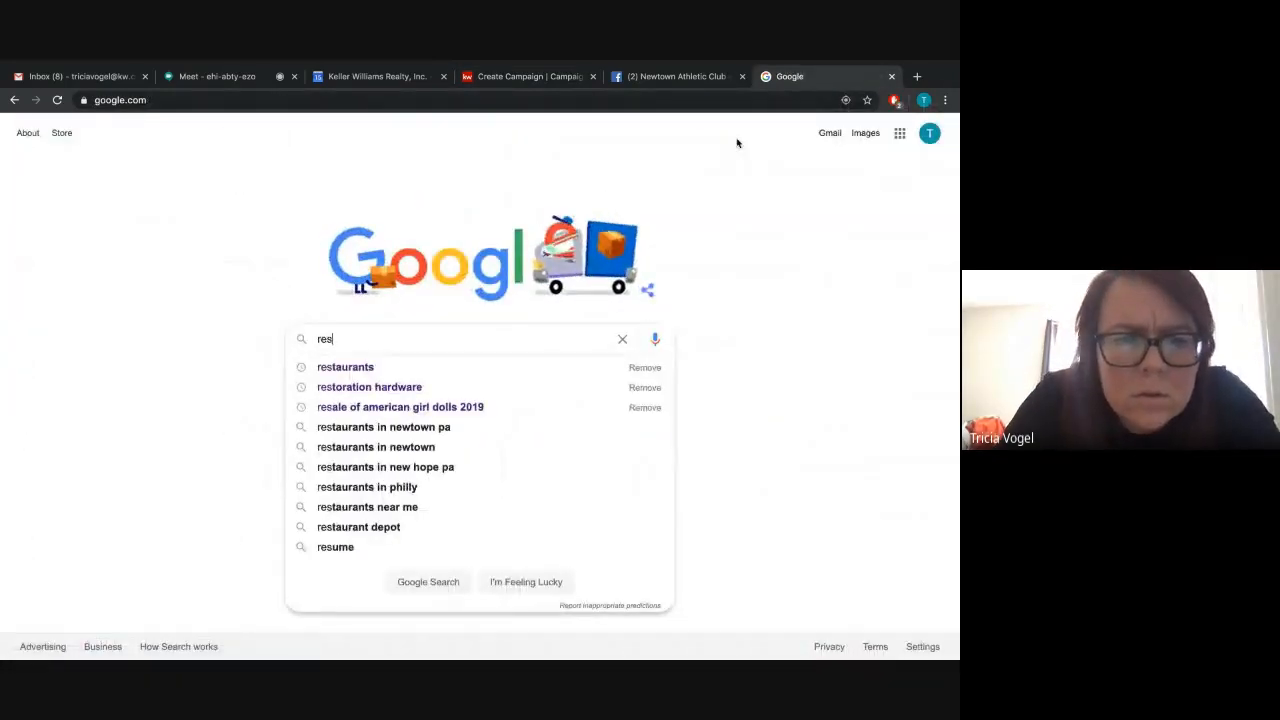
{"action": "type", "text": "aurants s"}
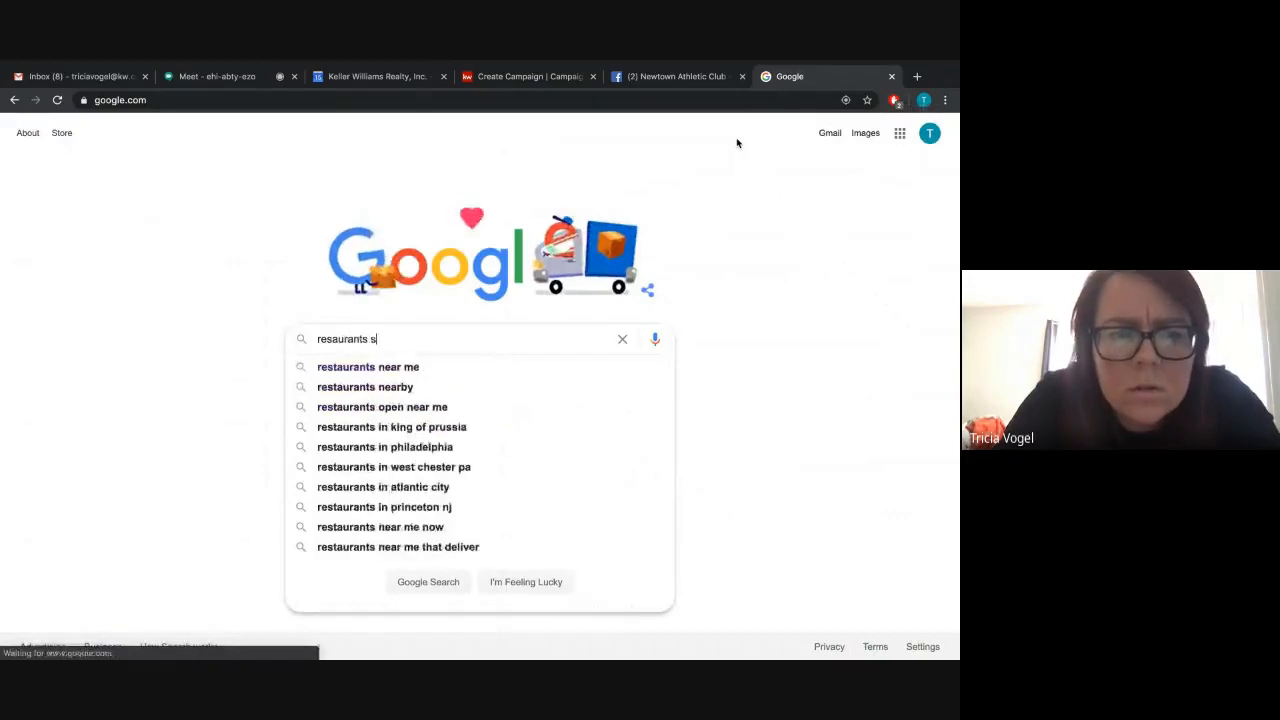
{"action": "type", "text": "till open"}
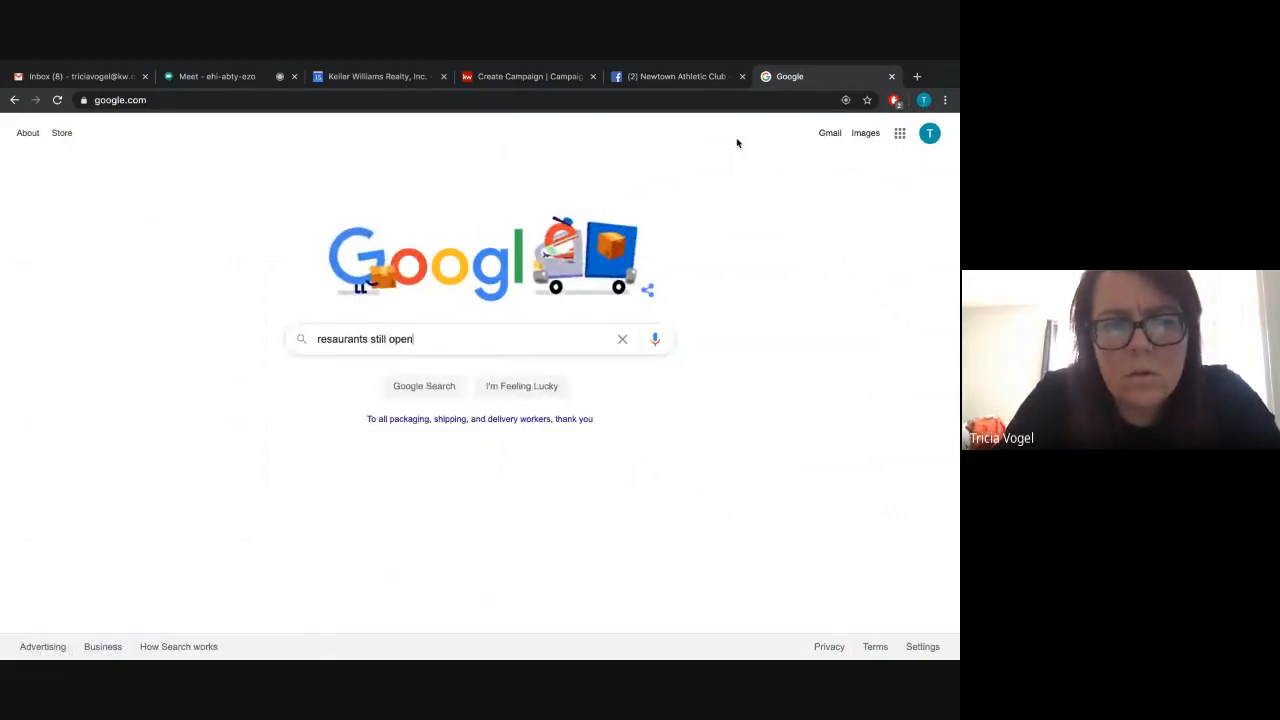
{"action": "type", "text": " in yardley"}
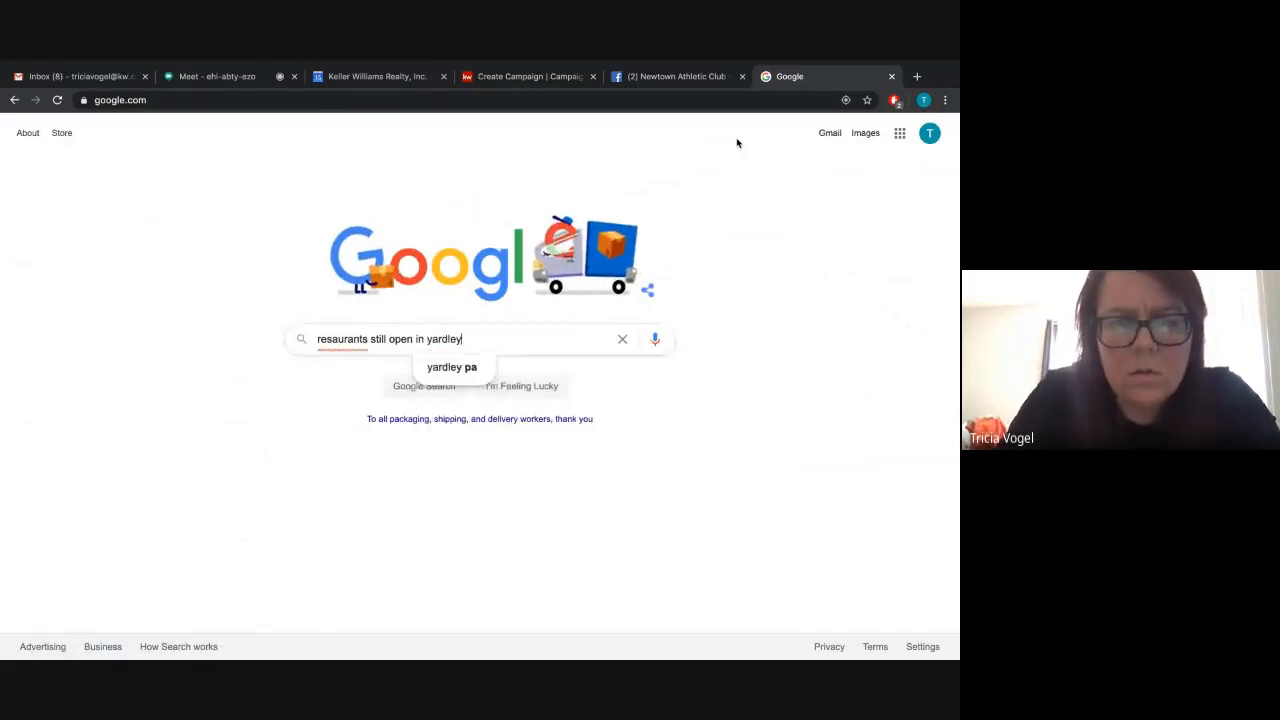
{"action": "key", "text": "Return"}
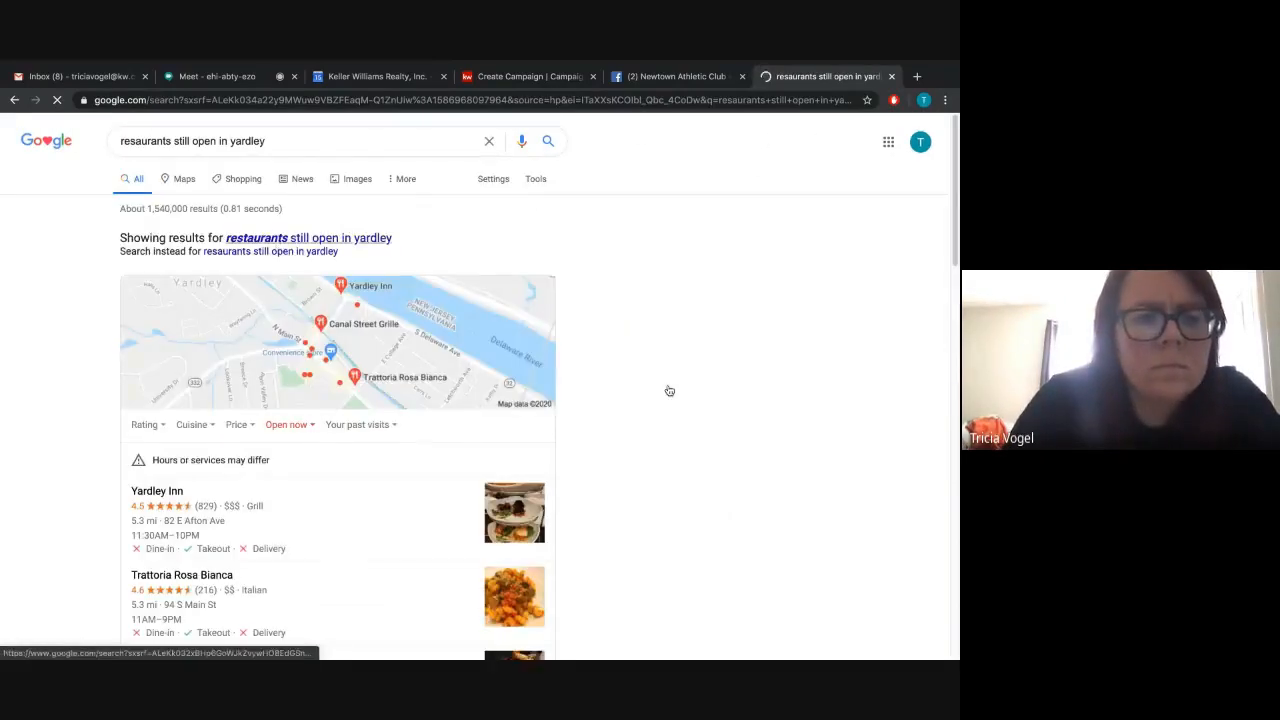
Step: Open the Patch article on Yardley restaurants open for delivery and takeout and copy its web address
{"action": "scroll", "coordinate": [660, 390], "scroll_direction": "down", "scroll_amount": 4}
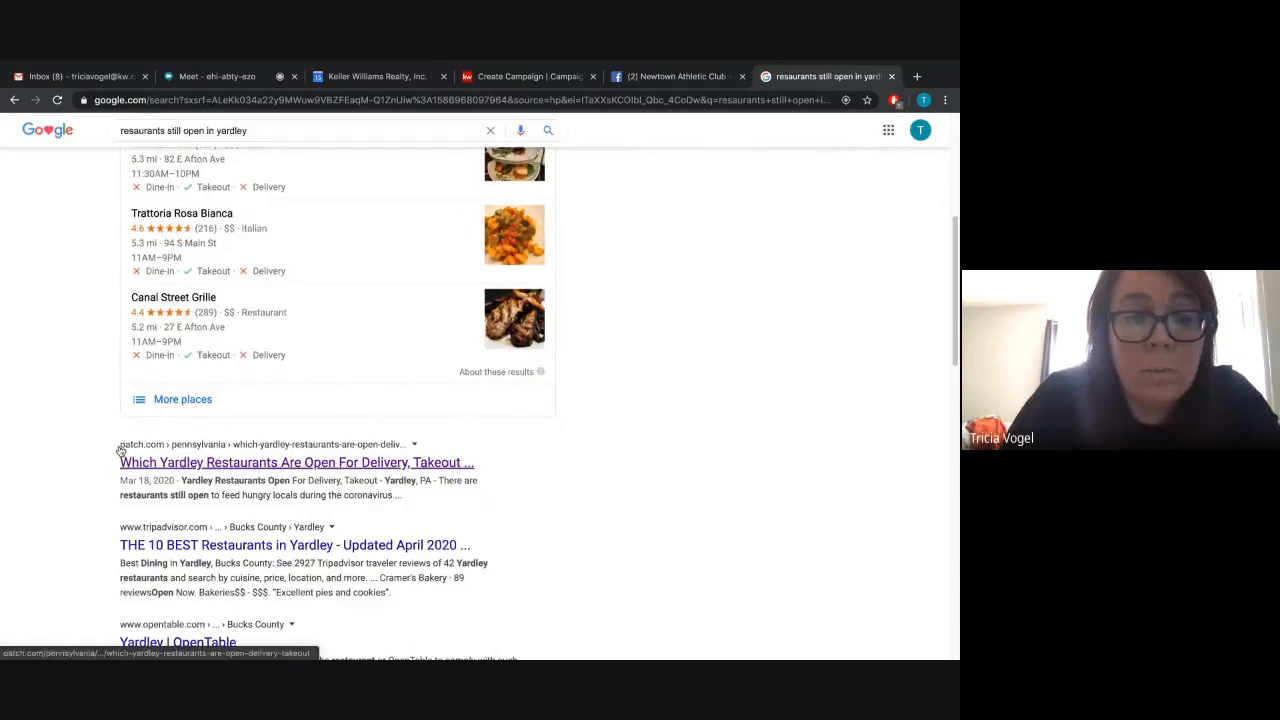
{"action": "left_click", "coordinate": [169, 469]}
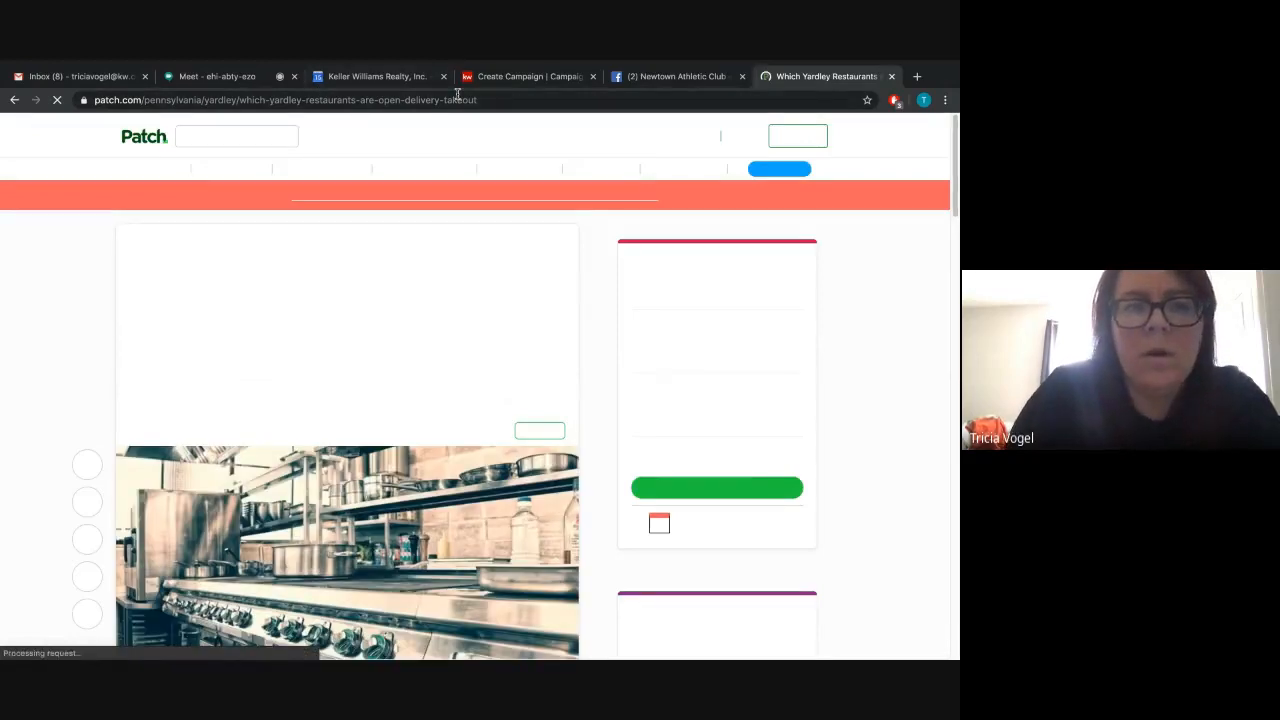
{"action": "left_click", "coordinate": [489, 100]}
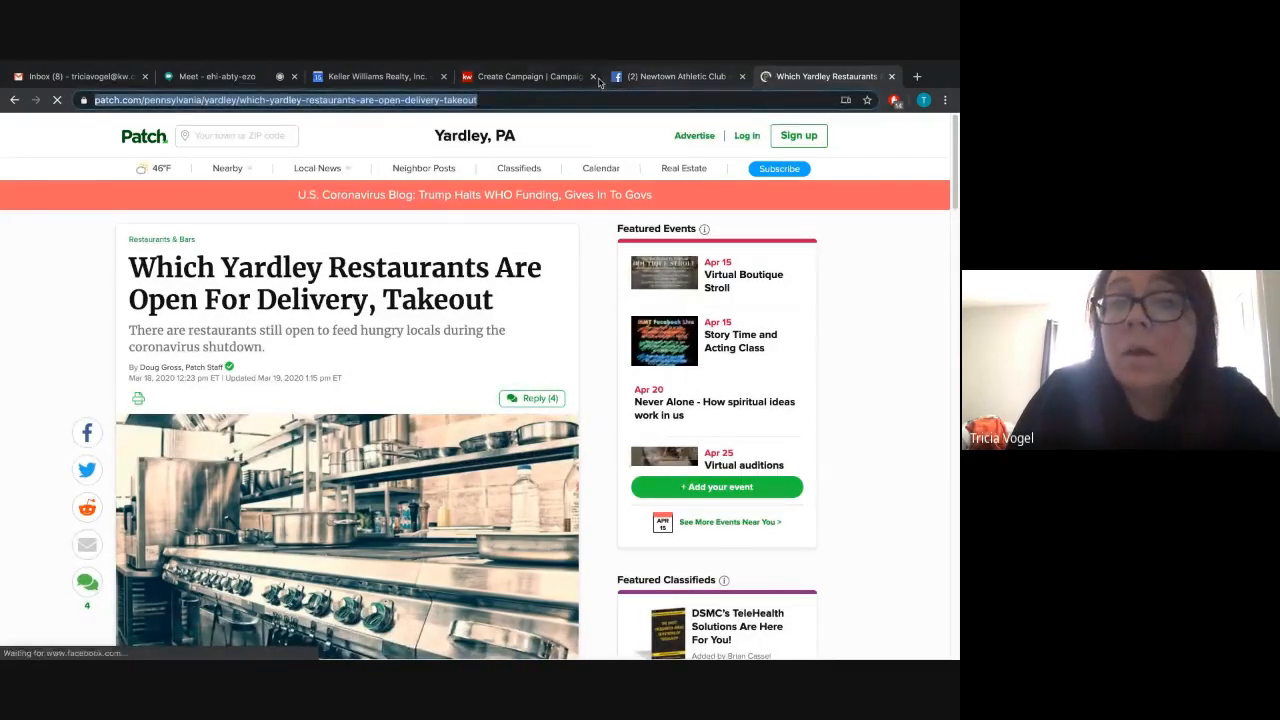
Step: Return to the campaign editor and paste the copied Patch article address into CTA Link 2
{"action": "left_click", "coordinate": [540, 78]}
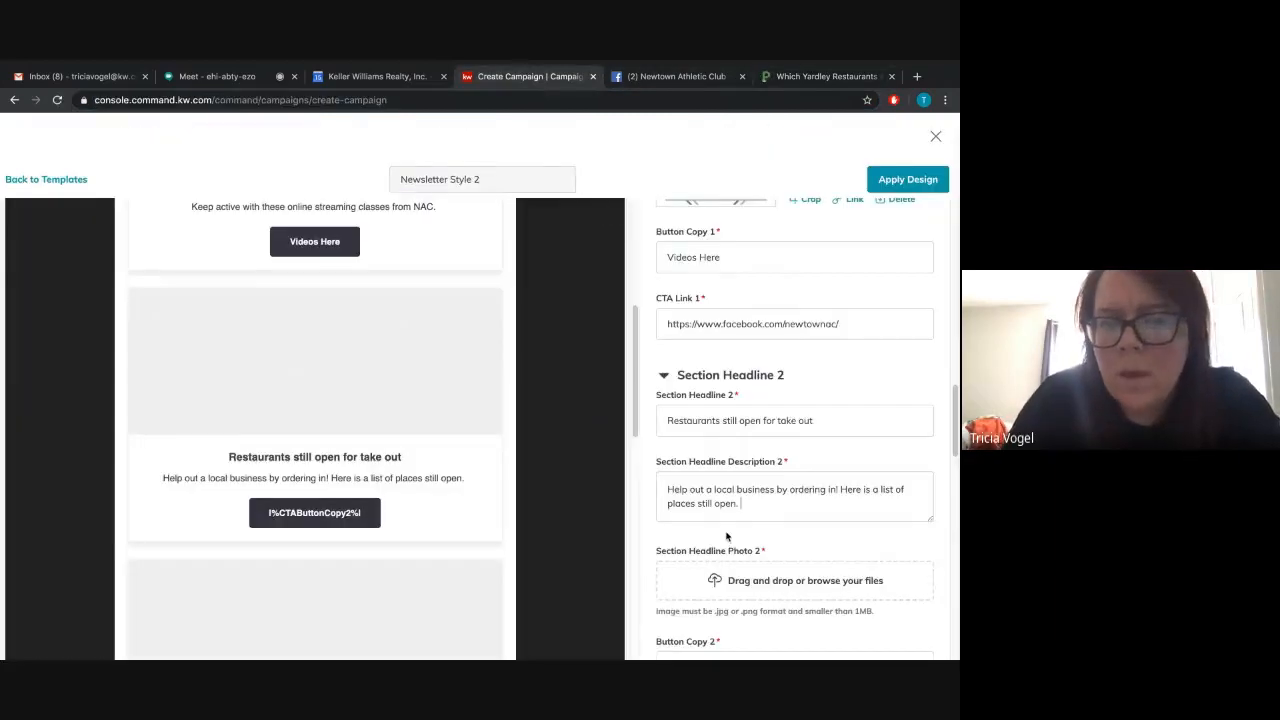
{"action": "scroll", "coordinate": [745, 575], "scroll_direction": "down", "scroll_amount": 2}
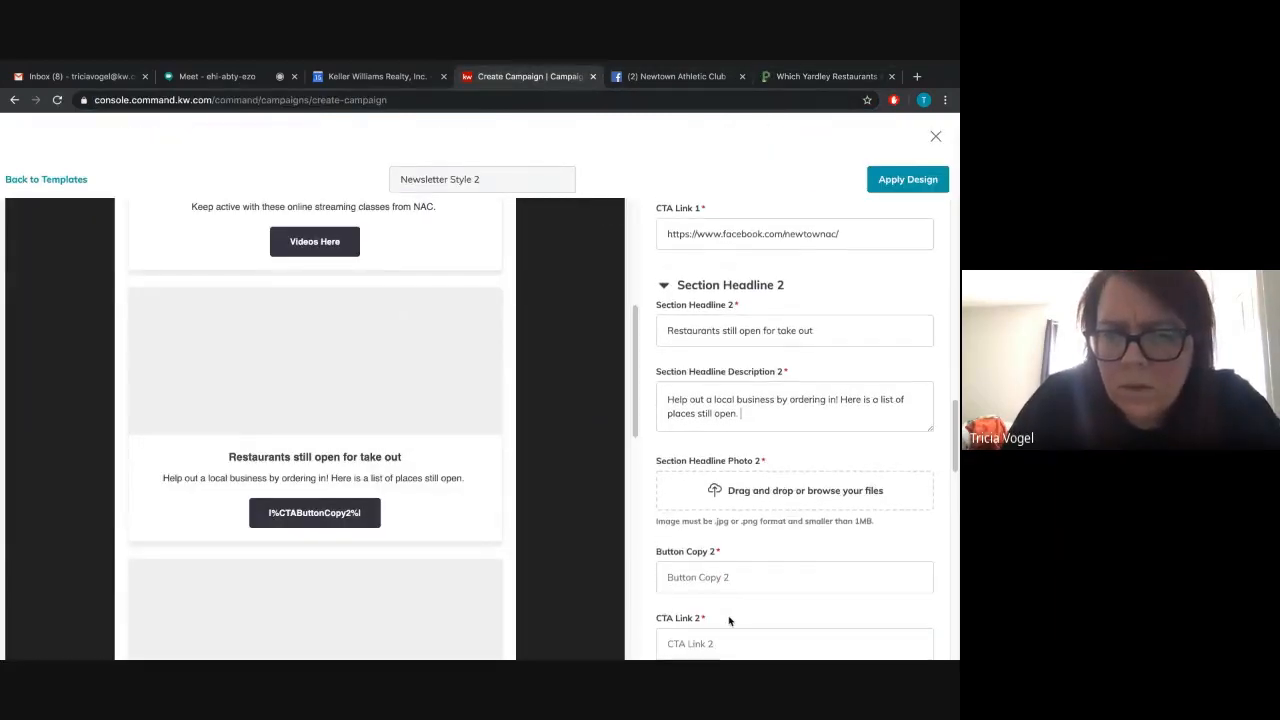
{"action": "scroll", "coordinate": [729, 621], "scroll_direction": "down", "scroll_amount": 1}
{"action": "left_click", "coordinate": [677, 614]}
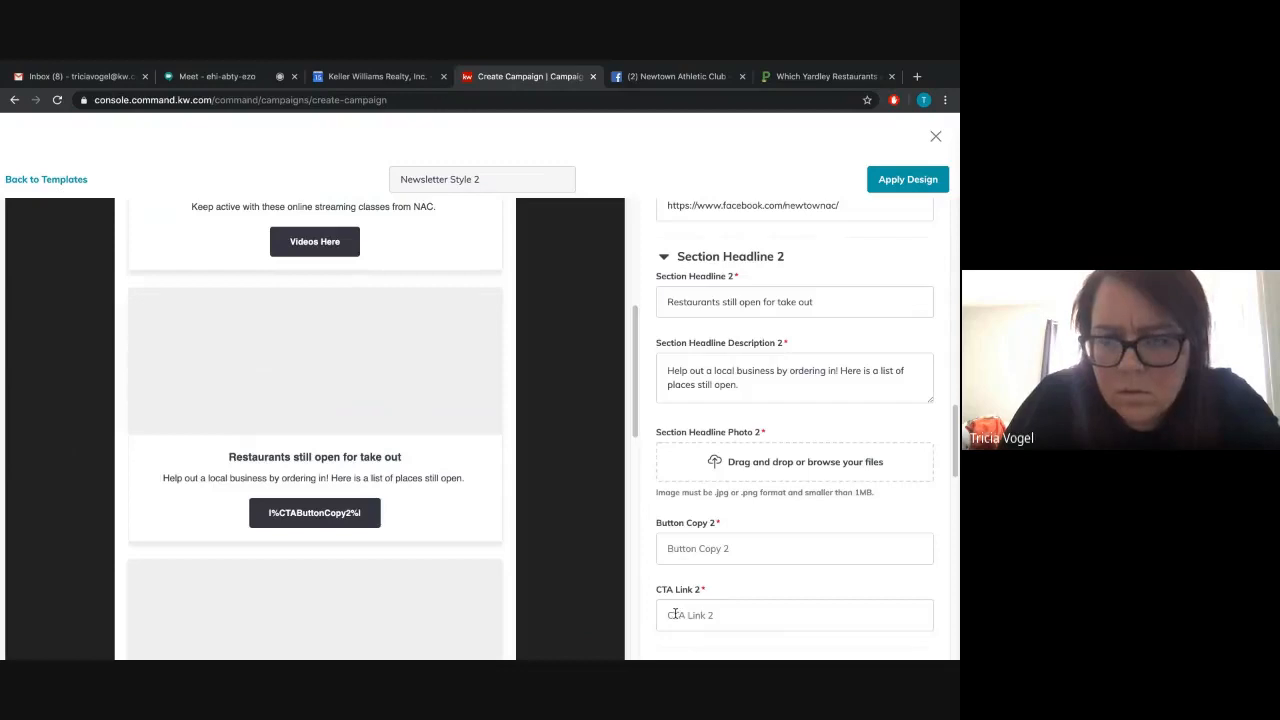
{"action": "key", "text": "ctrl+v"}
Step: Set Button Copy 2 in the second headline section to "Click for List"
{"action": "left_click", "coordinate": [702, 549]}
{"action": "type", "text": "Cl"}
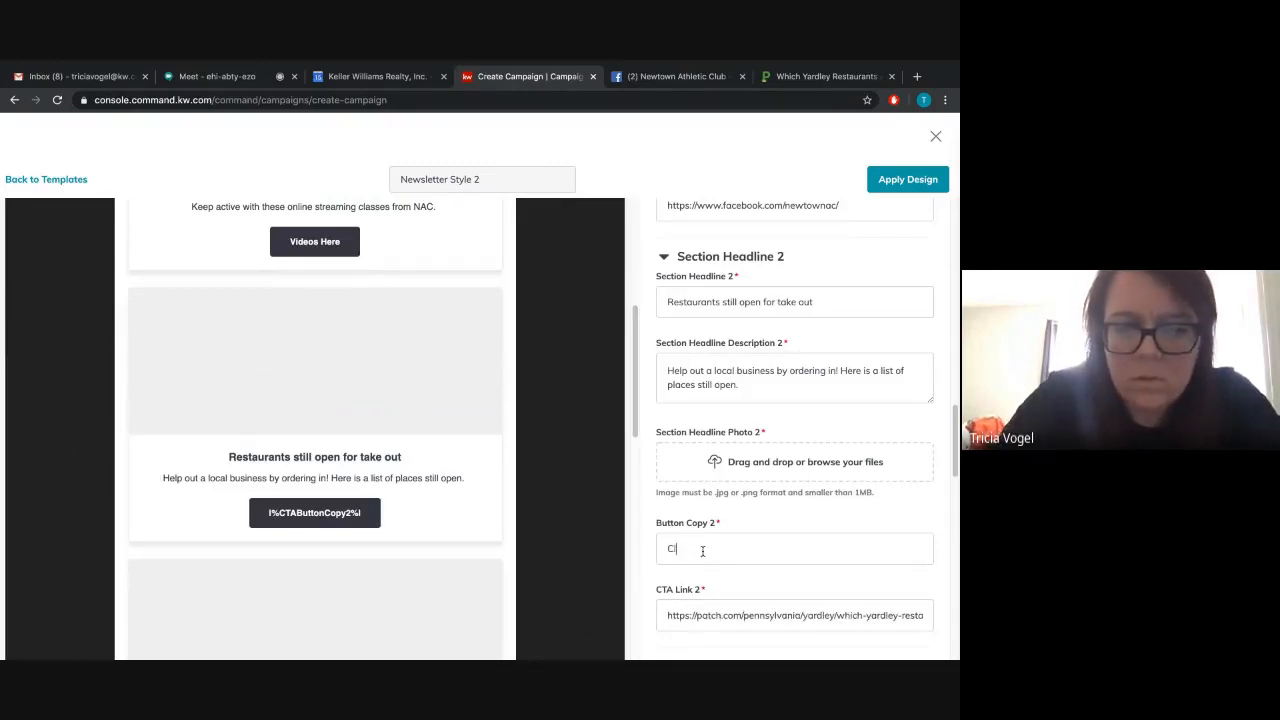
{"action": "type", "text": "ick for"}
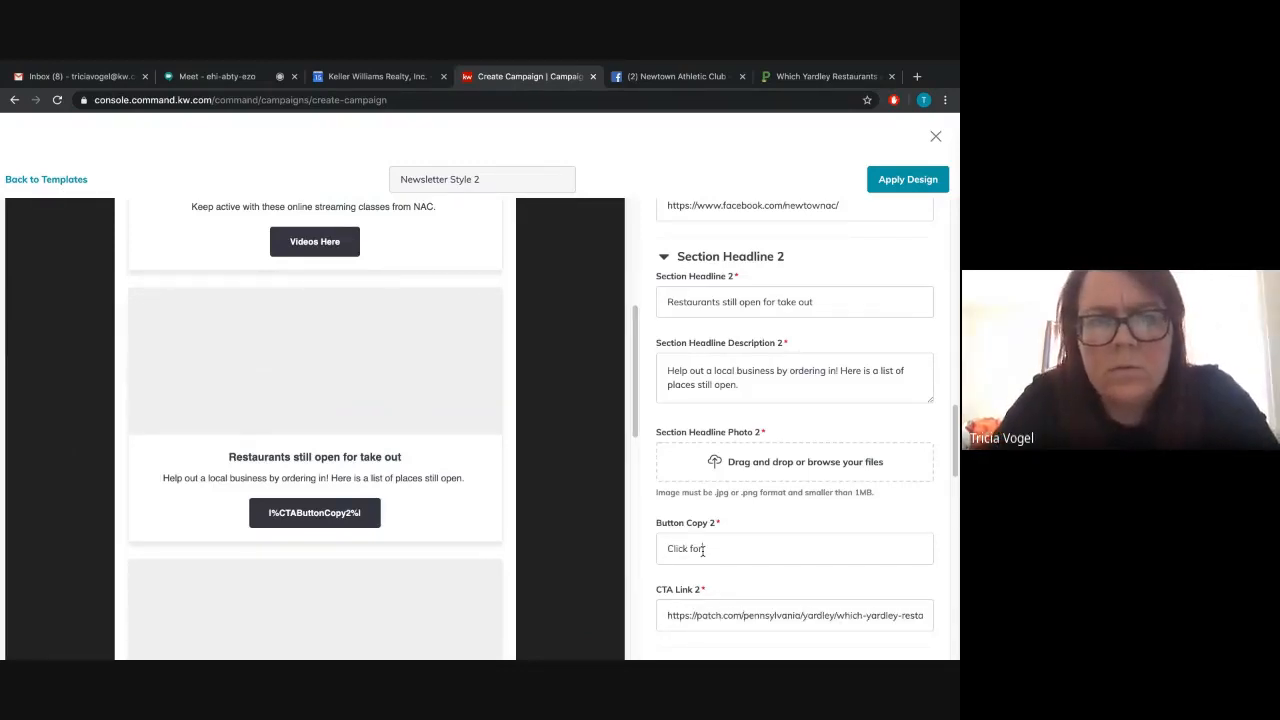
{"action": "type", "text": " List"}
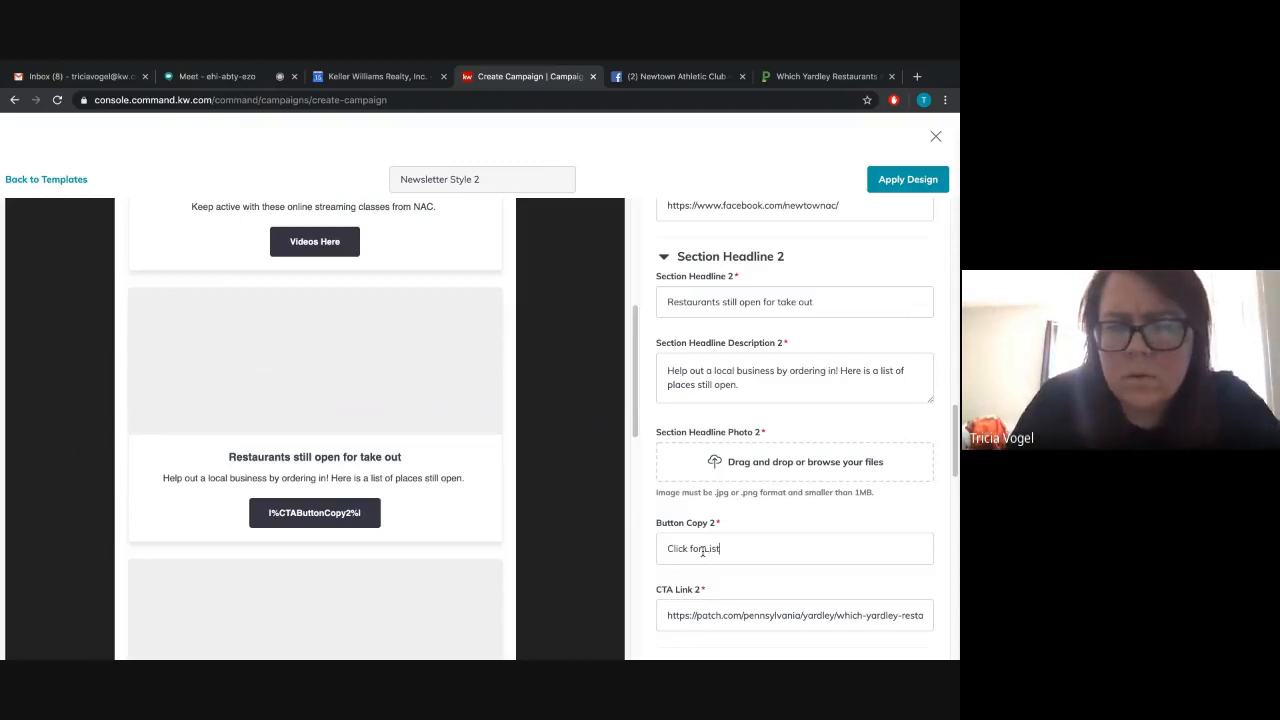
Step: Save the kitchen photo from the Patch restaurant article to the desktop
{"action": "left_click", "coordinate": [790, 78]}
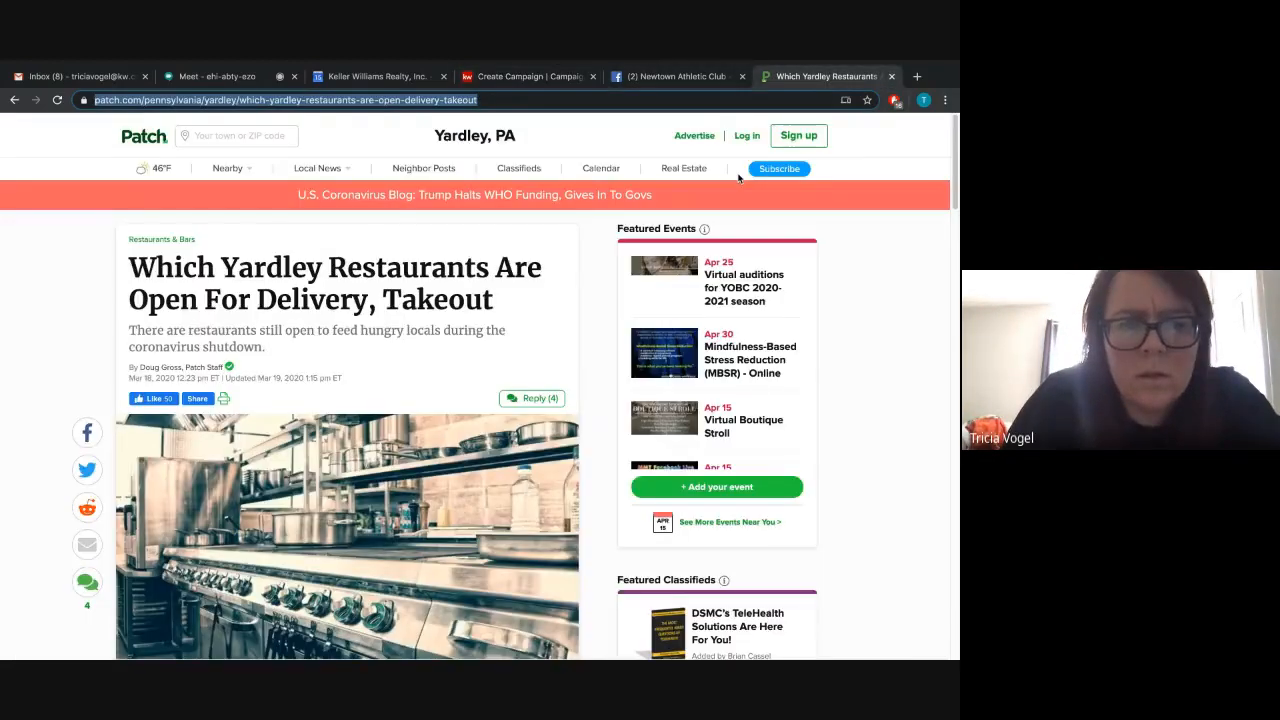
{"action": "scroll", "coordinate": [738, 177], "scroll_direction": "down", "scroll_amount": 2}
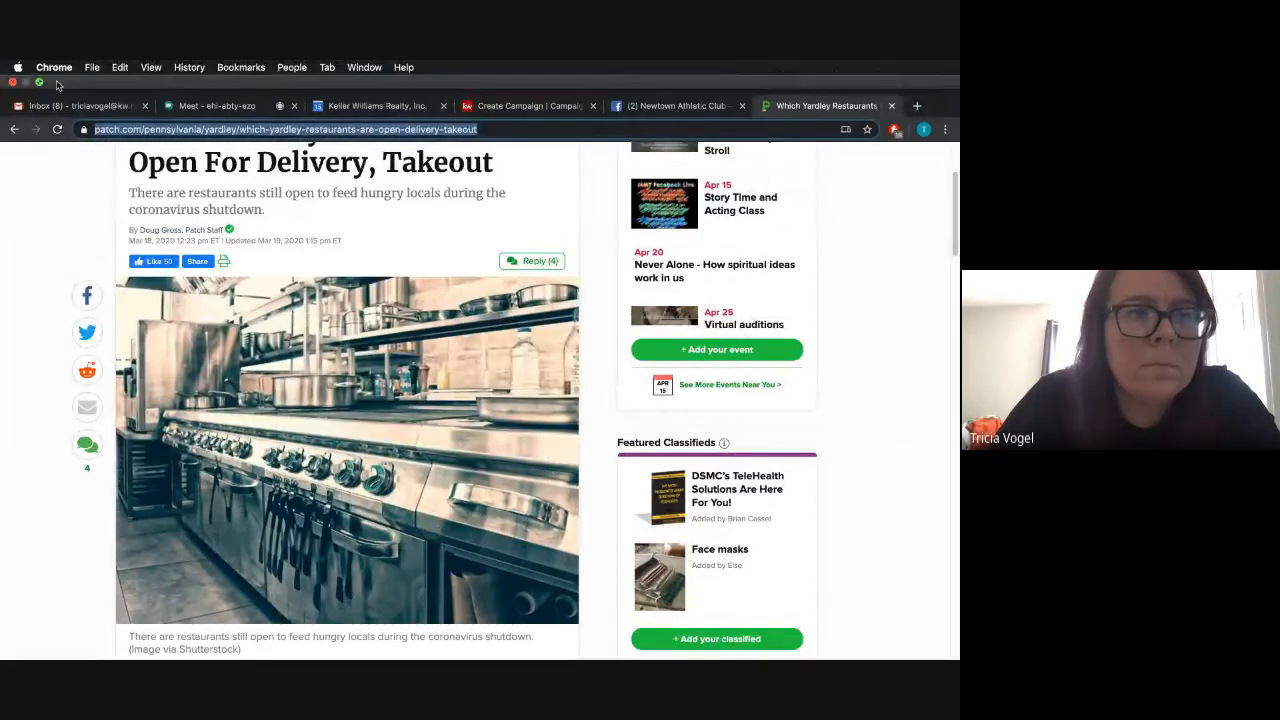
{"action": "left_click", "coordinate": [39, 82]}
{"action": "left_click_drag", "start_coordinate": [240, 430], "coordinate": [306, 106]}
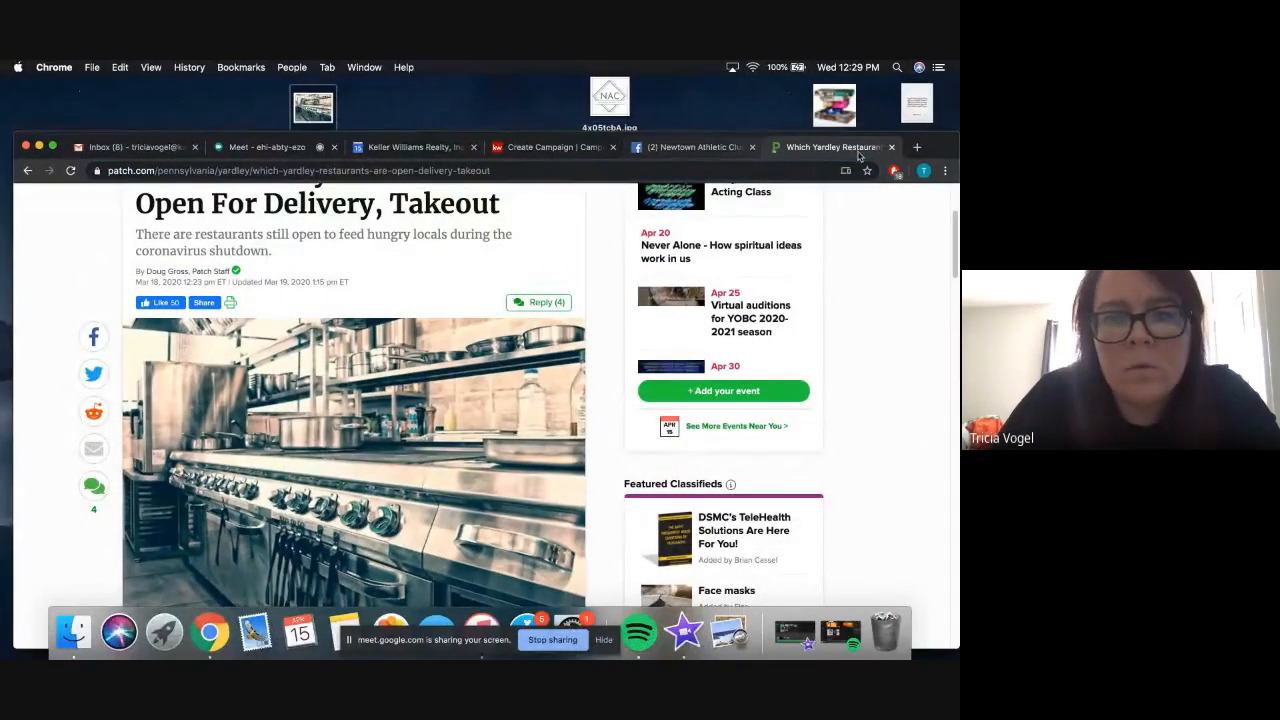
{"action": "left_click", "coordinate": [52, 147]}
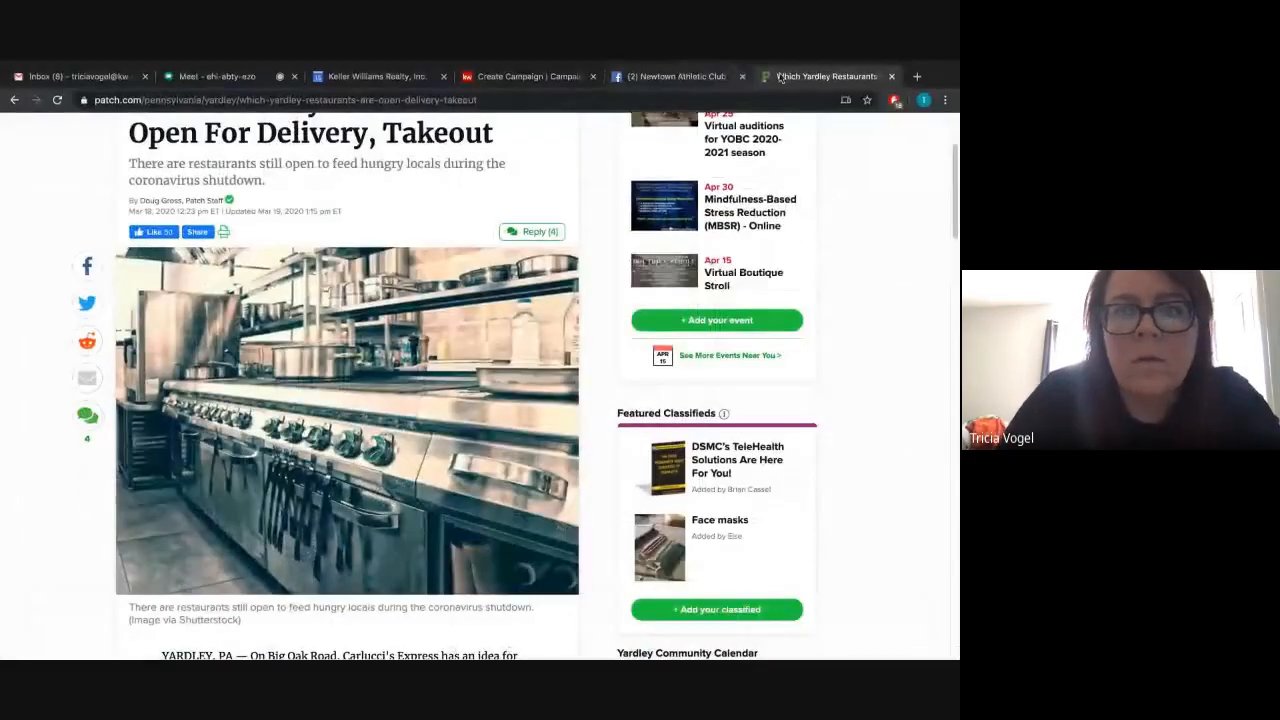
Step: Return to the campaign editor and upload the kondor83-best-clean-kitchen image from the Desktop as Section Headline Photo 2, cropped to Wide (1.91:1)
{"action": "left_click", "coordinate": [522, 80]}
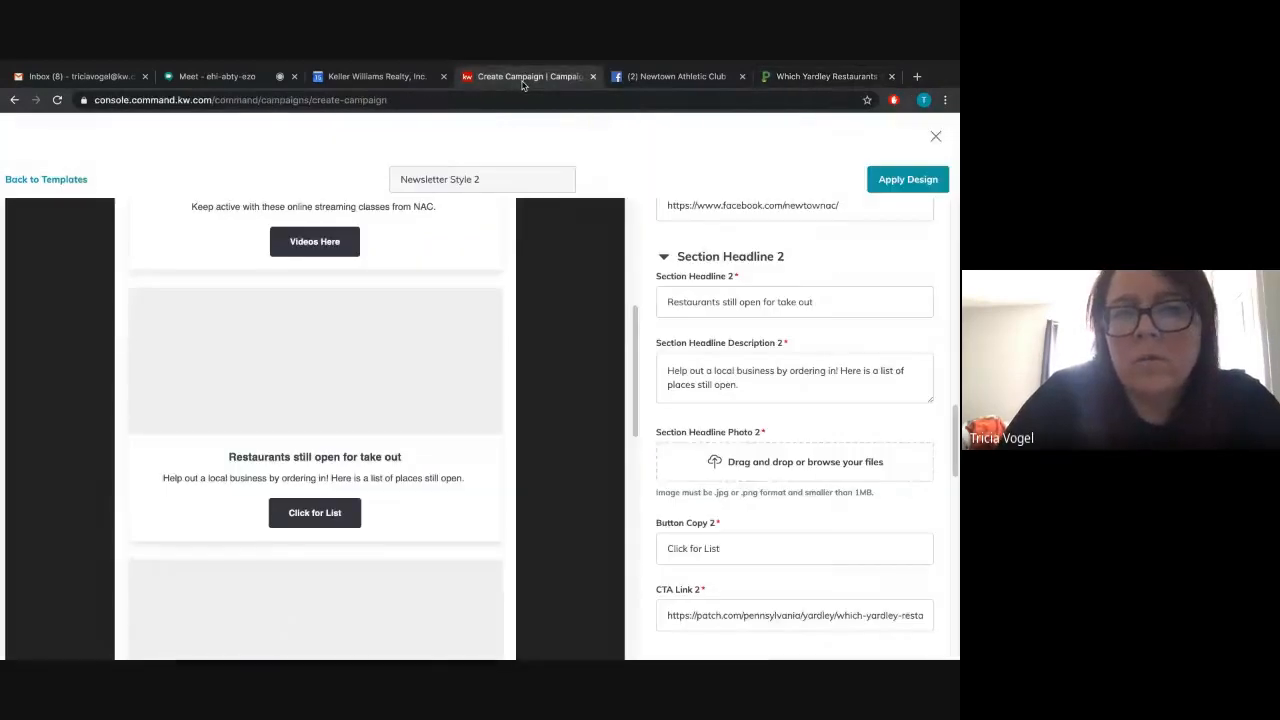
{"action": "left_click", "coordinate": [766, 478]}
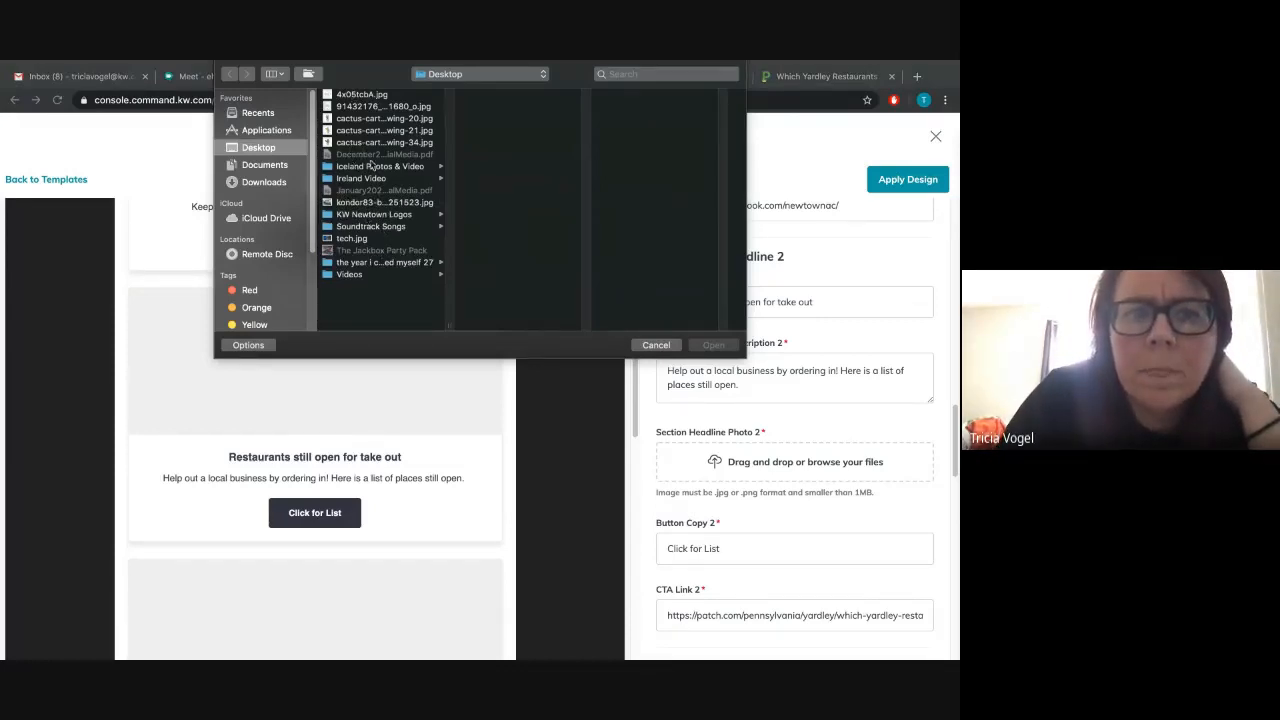
{"action": "left_click", "coordinate": [361, 118]}
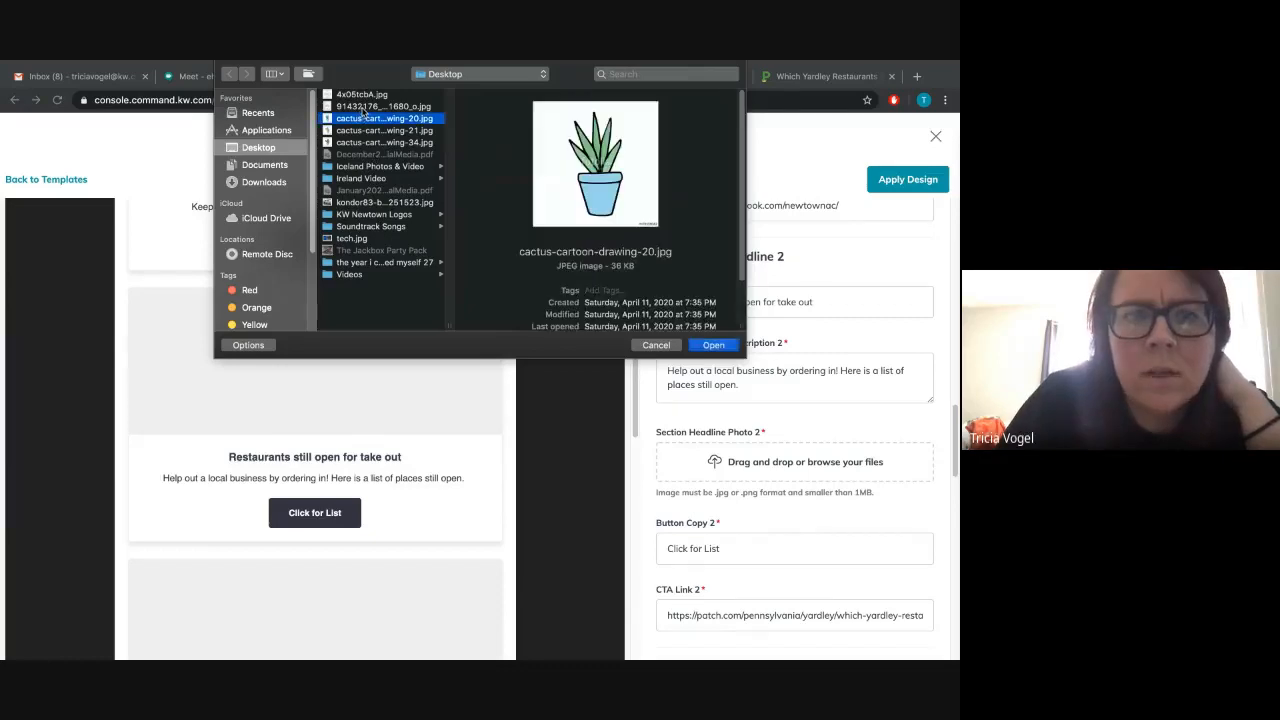
{"action": "left_click", "coordinate": [371, 108]}
{"action": "key", "text": "Down"}
{"action": "key", "text": "Up"}
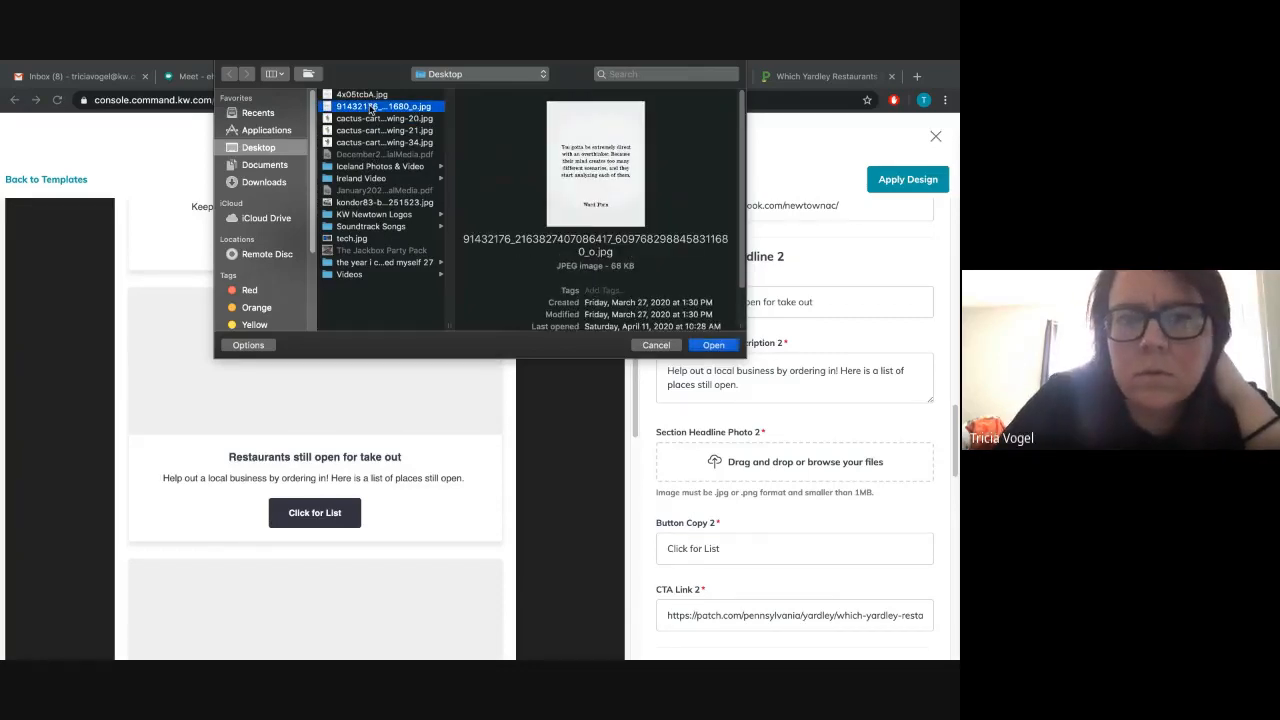
{"action": "key", "text": "Down"}
{"action": "key", "text": "Down"}
{"action": "key", "text": "Down"}
{"action": "key", "text": "Down"}
{"action": "key", "text": "Down"}
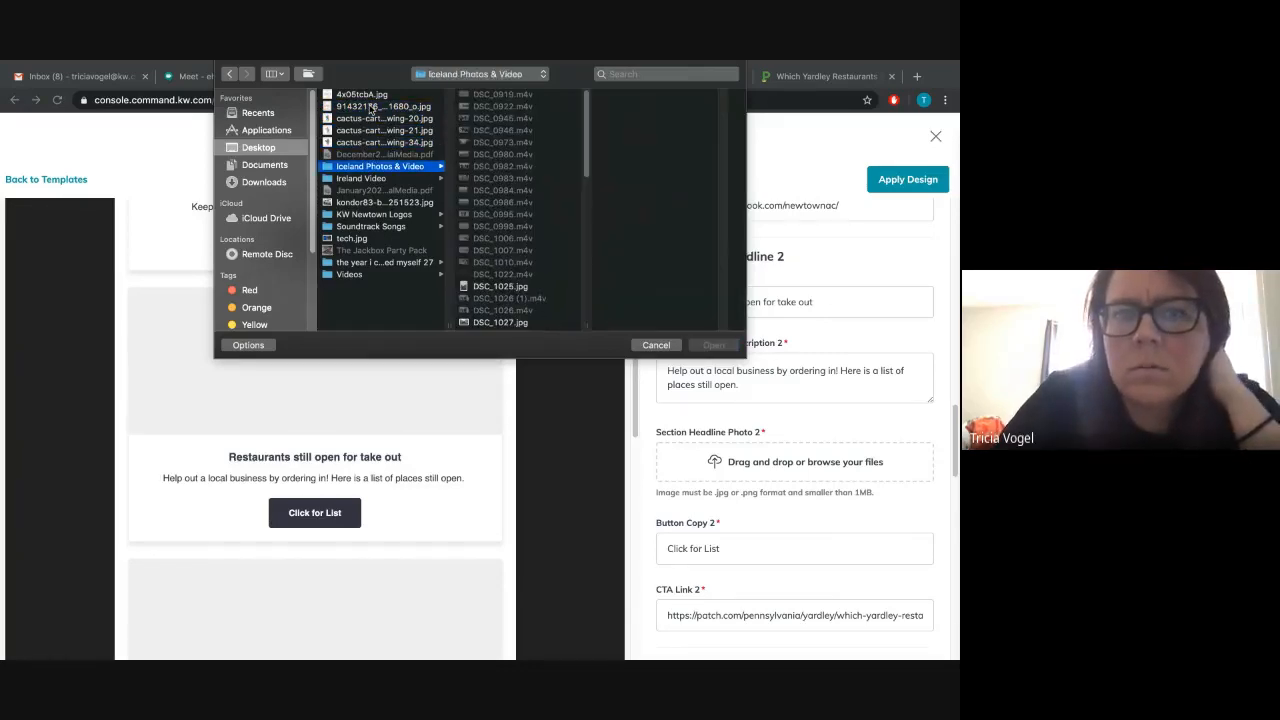
{"action": "key", "text": "Down"}
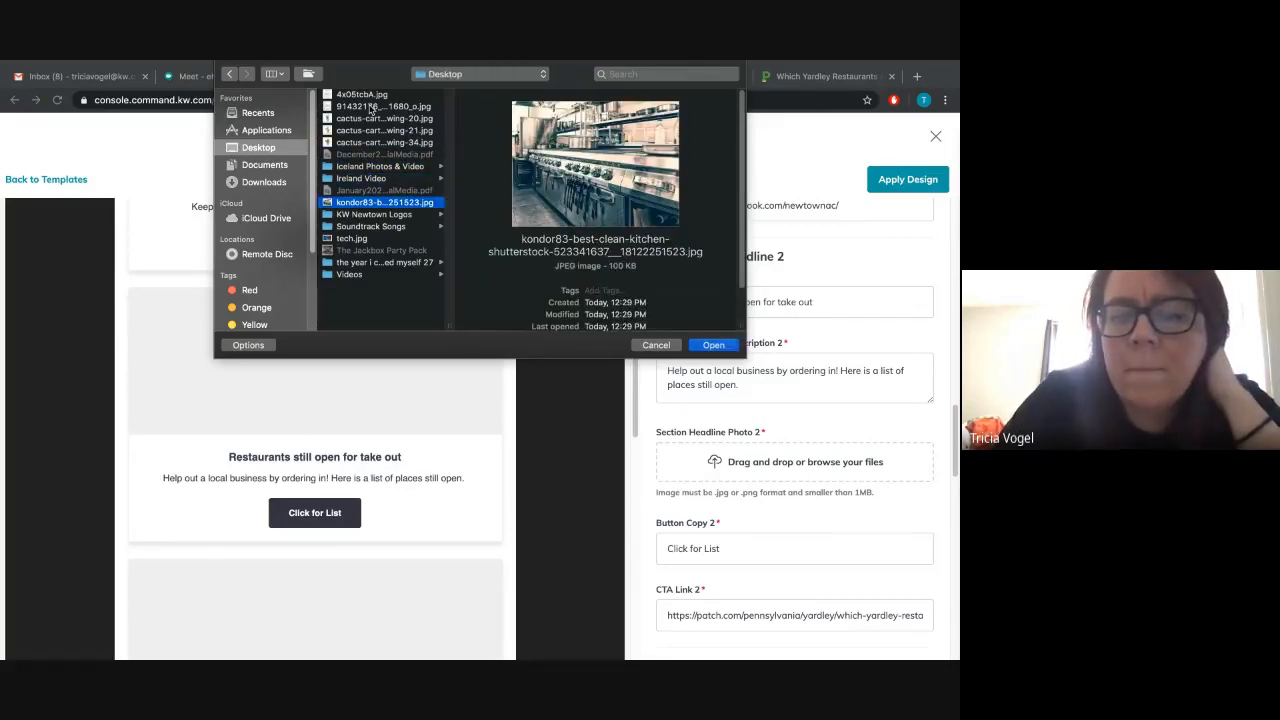
{"action": "key", "text": "Return"}
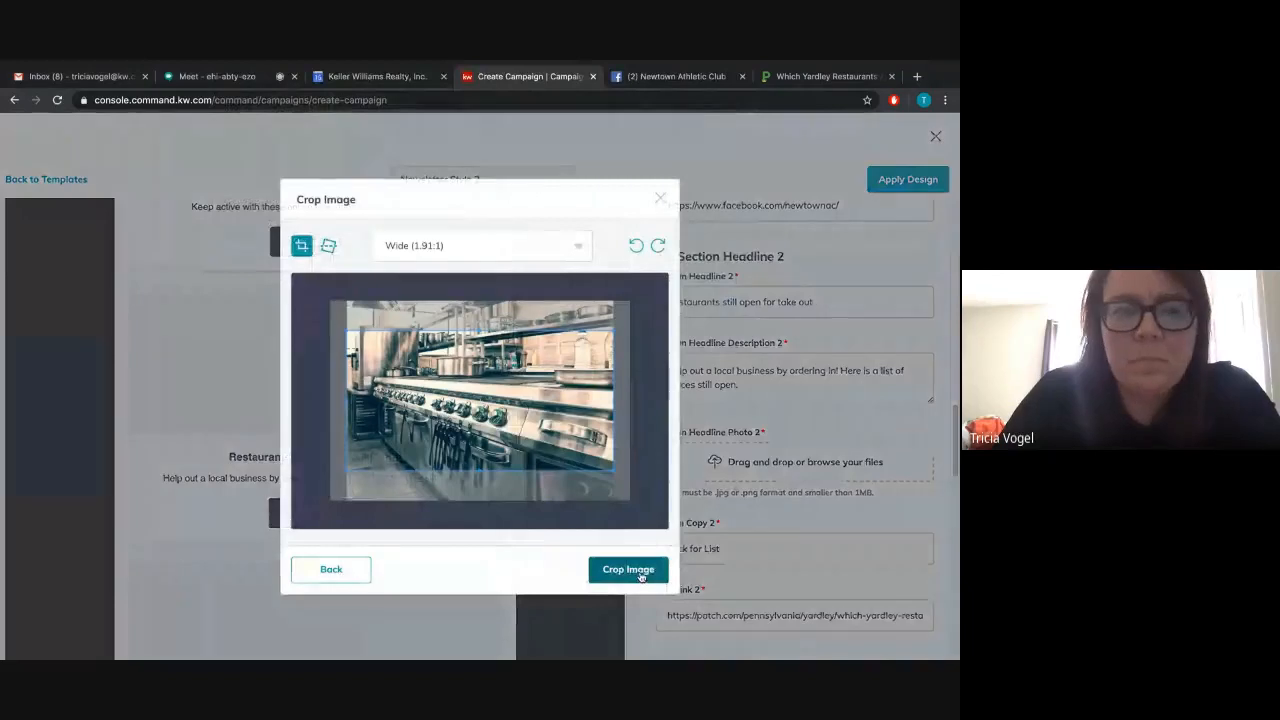
{"action": "left_click", "coordinate": [640, 572]}
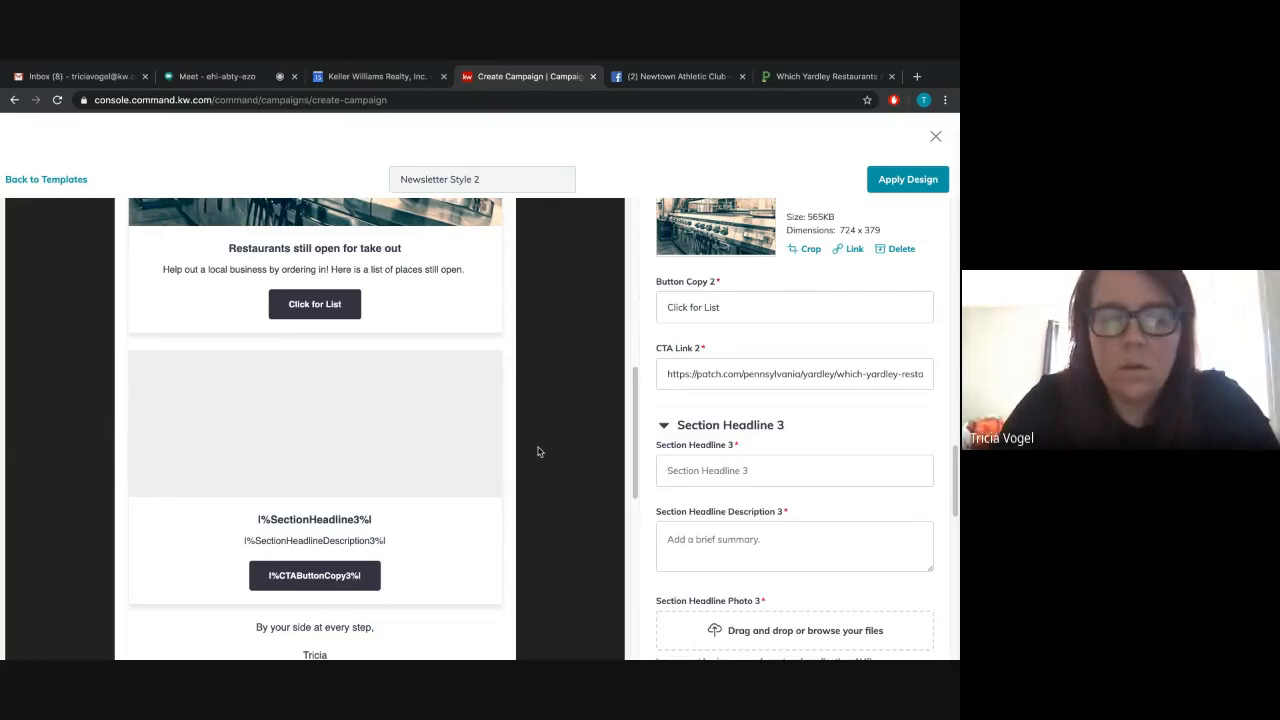
Step: Set Section Headline 3 to "Real Estate Market Updates" and its description to "Download my Free mobile app to see what's going on in your neighborhood."
{"action": "type", "text": "Real Estate Market"}
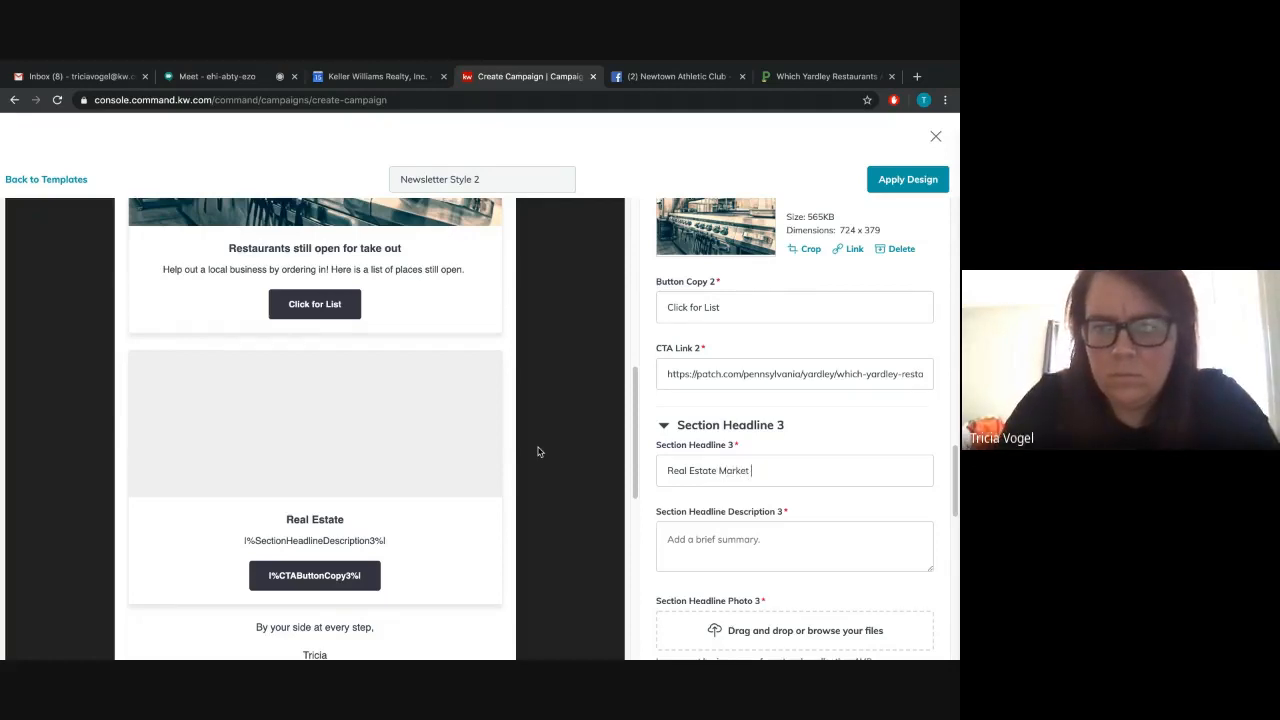
{"action": "type", "text": "Updates"}
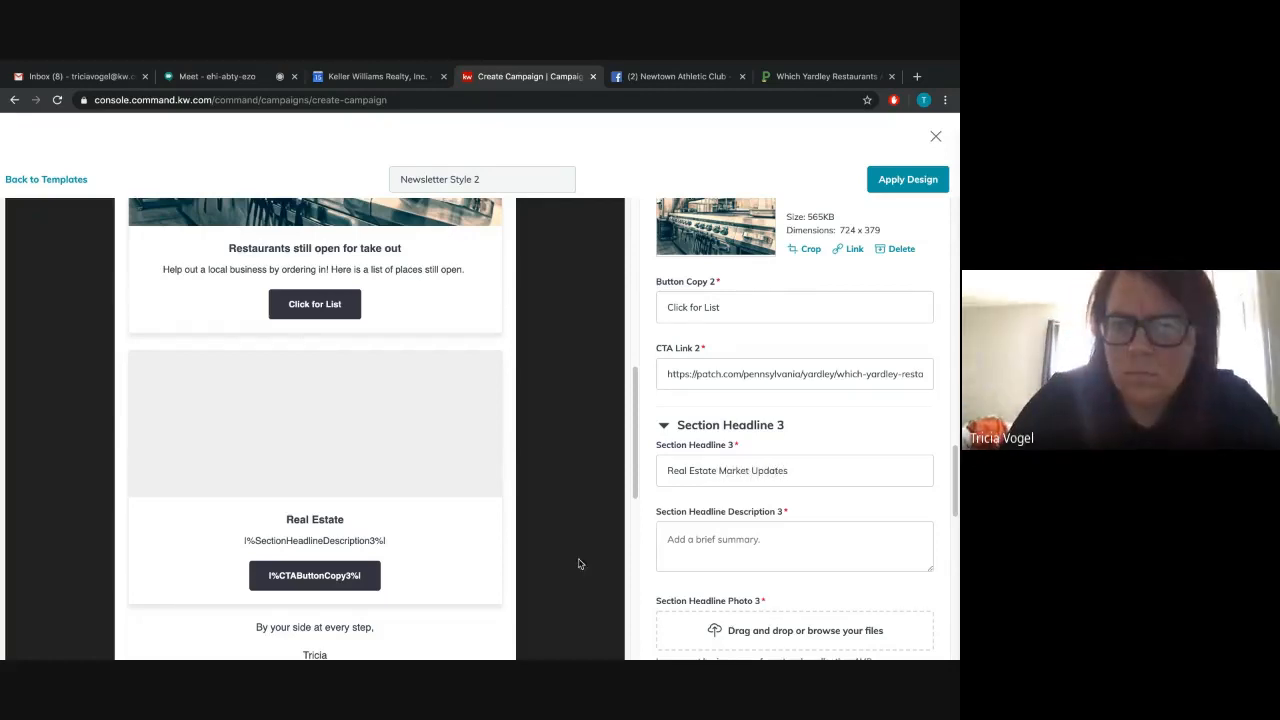
{"action": "type", "text": "Downl"}
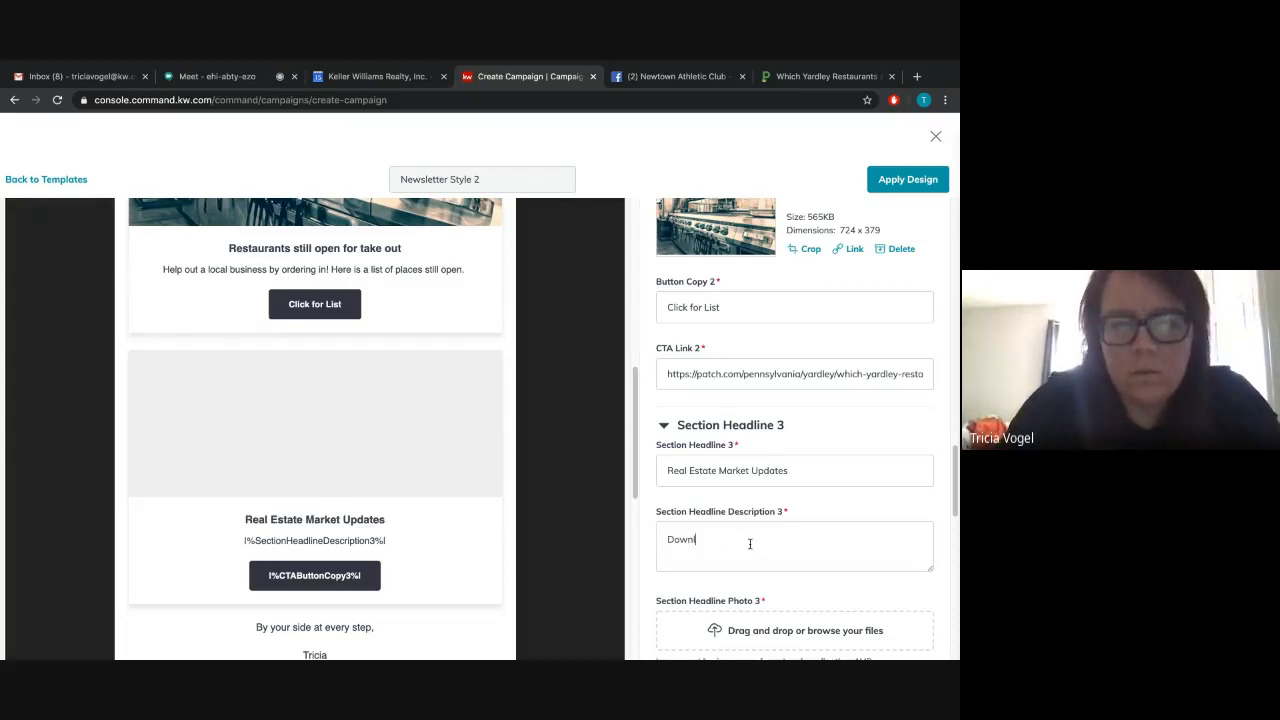
{"action": "type", "text": "oad my F"}
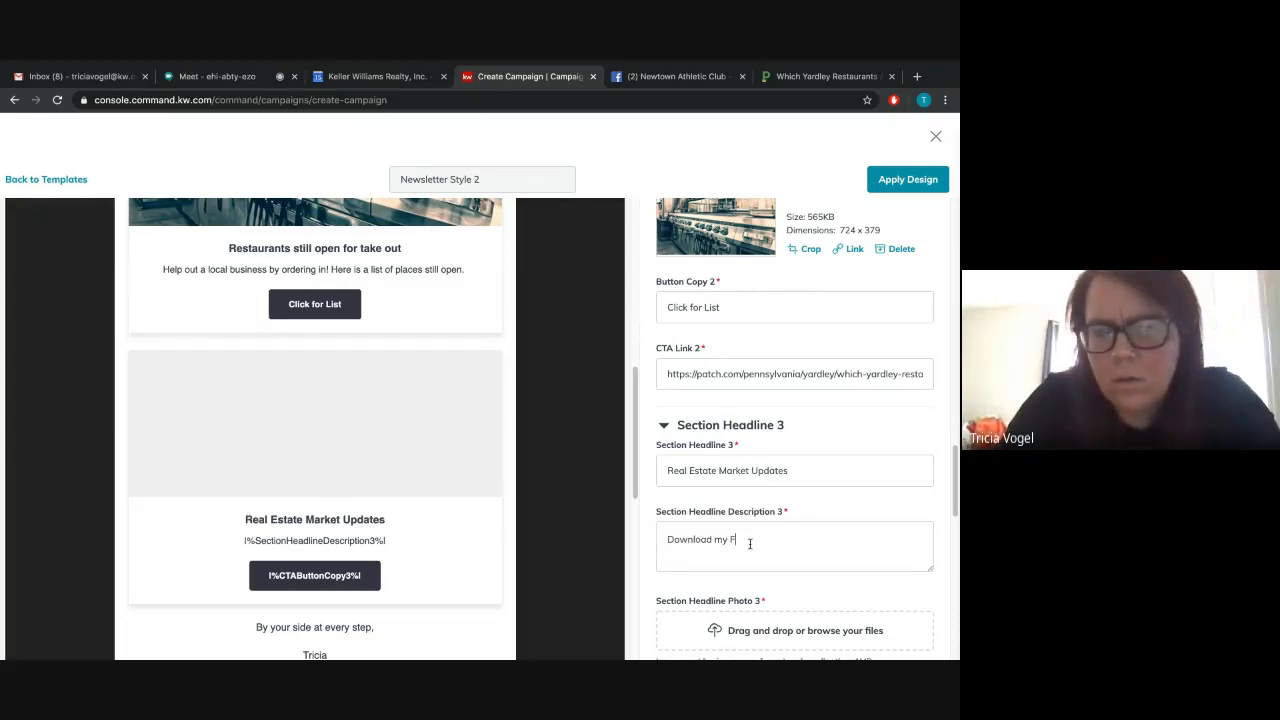
{"action": "type", "text": "ree mobil"}
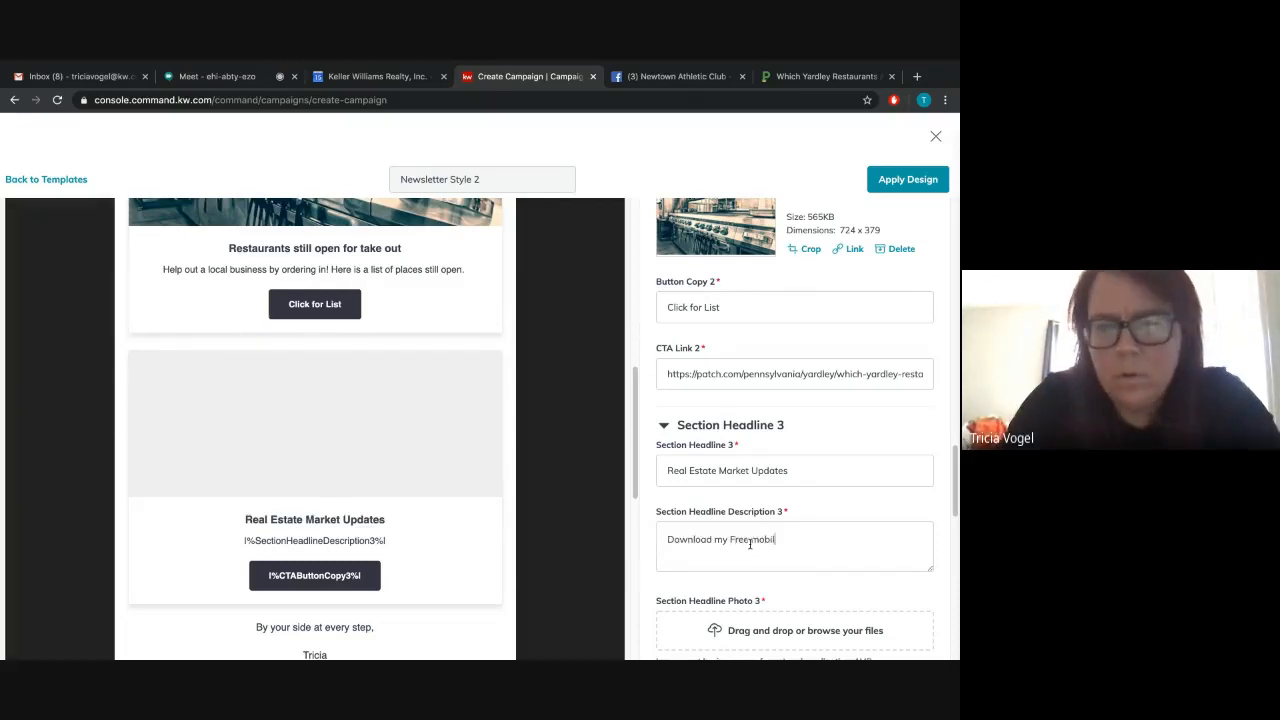
{"action": "type", "text": "e al"}
{"action": "type", "text": "pp to "}
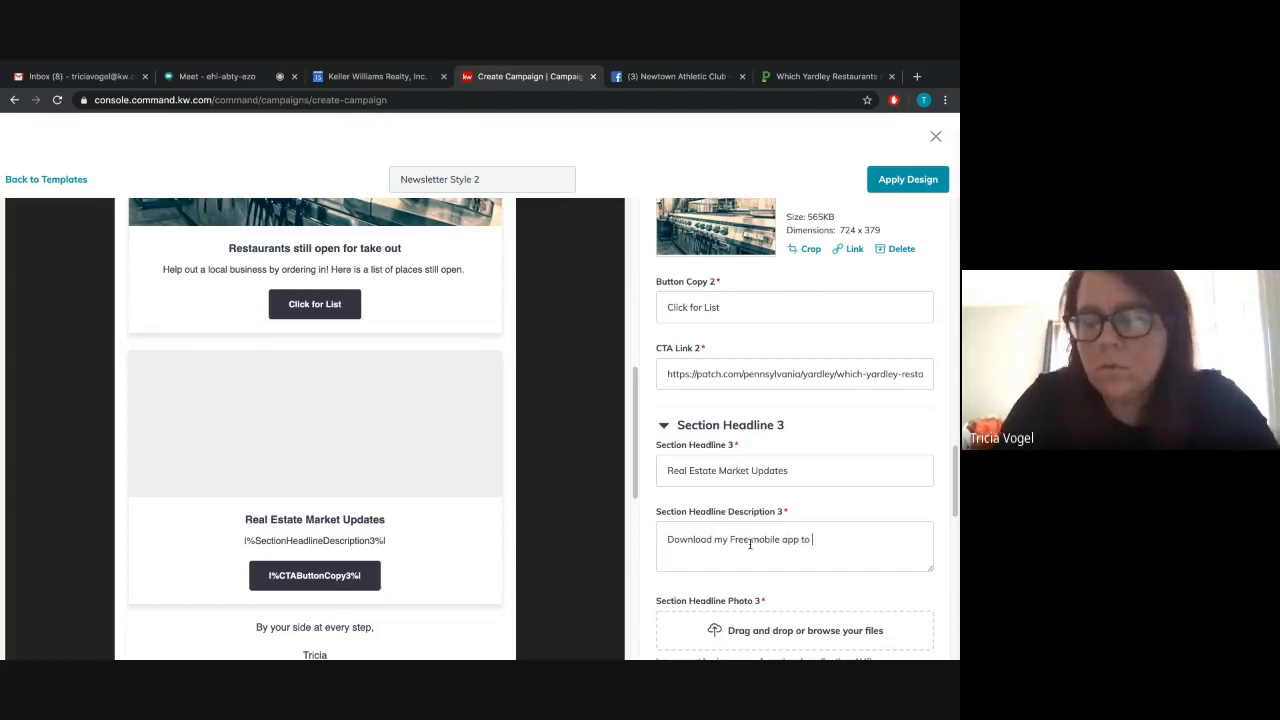
{"action": "type", "text": "see what's"}
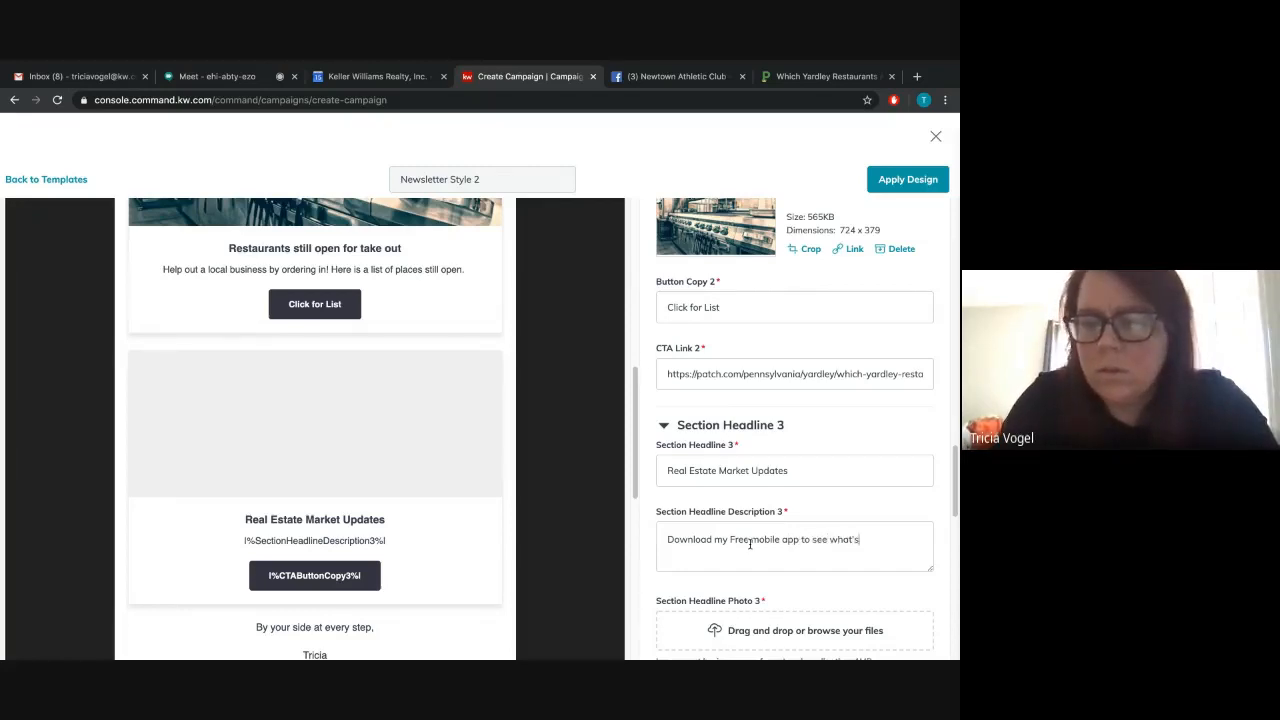
{"action": "type", "text": " going on in your "}
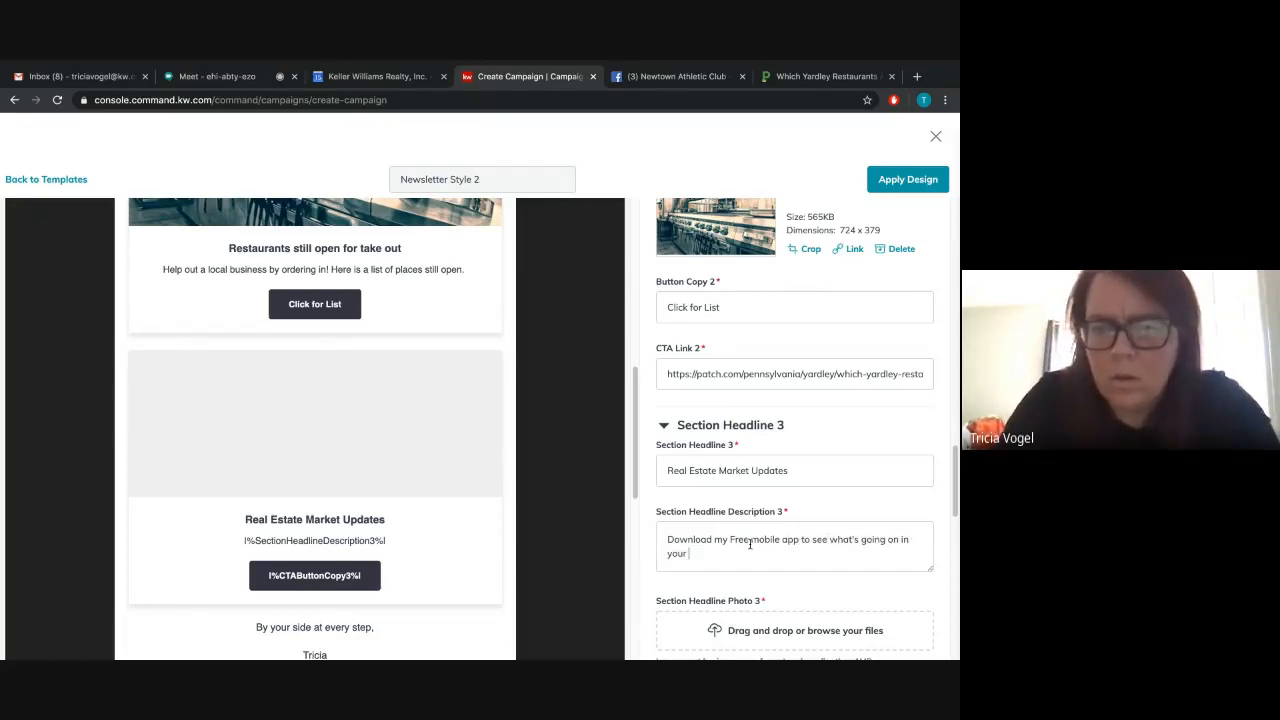
{"action": "type", "text": "neighborhood."}
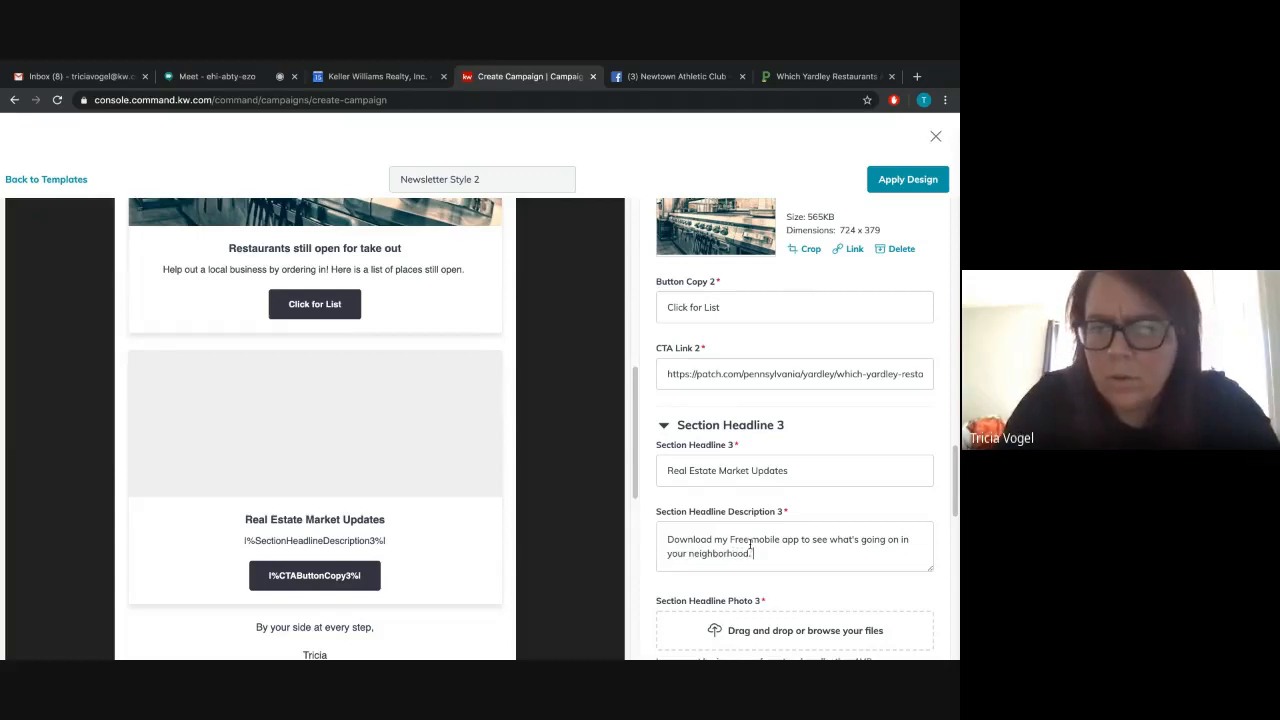
Step: Set Button Copy 3 in the third headline section to "Download"
{"action": "scroll", "coordinate": [805, 498], "scroll_direction": "down", "scroll_amount": 2}
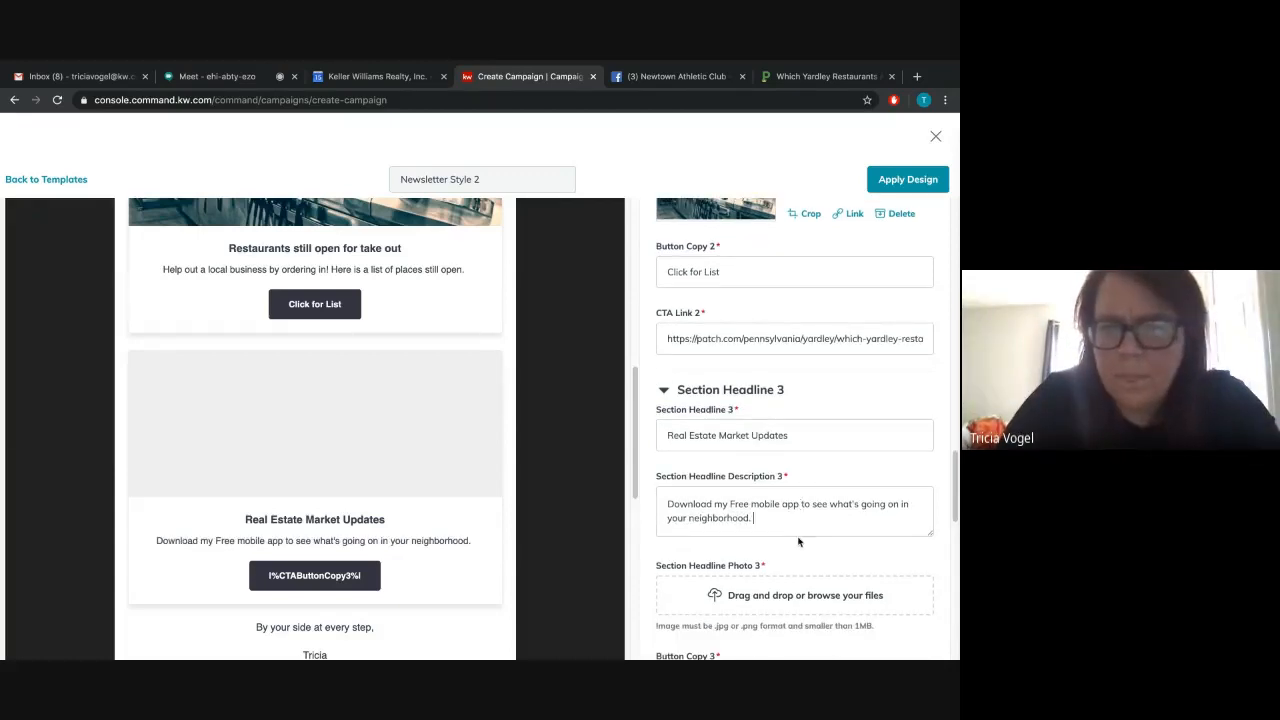
{"action": "scroll", "coordinate": [799, 544], "scroll_direction": "down", "scroll_amount": 1}
{"action": "left_click", "coordinate": [737, 570]}
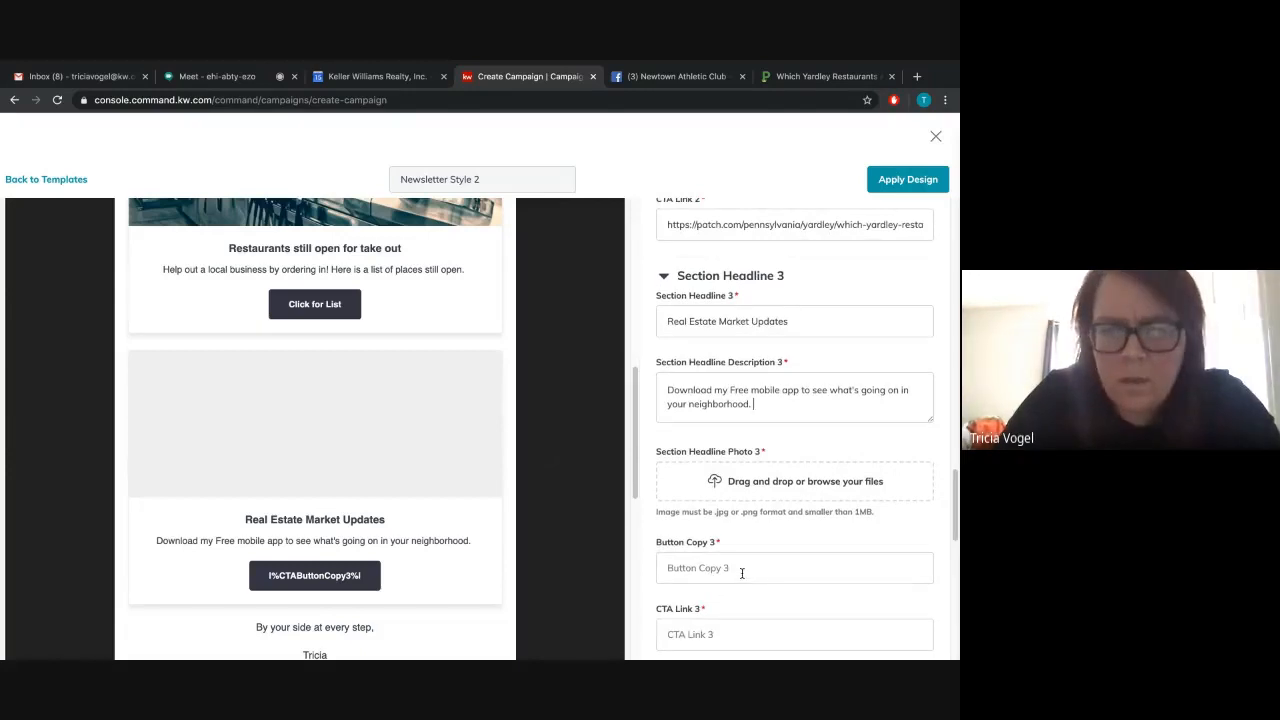
{"action": "type", "text": "Dopwnloa"}
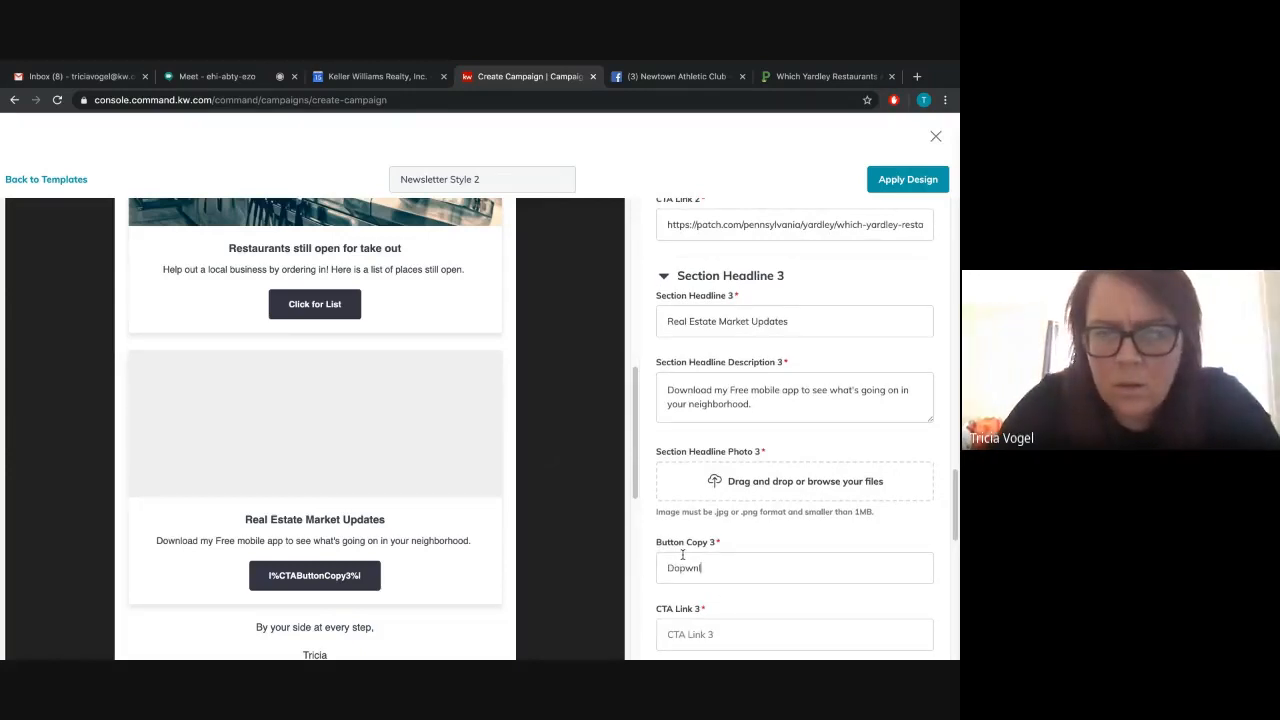
{"action": "key", "text": "BackSpace"}
{"action": "key", "text": "BackSpace"}
{"action": "key", "text": "BackSpace"}
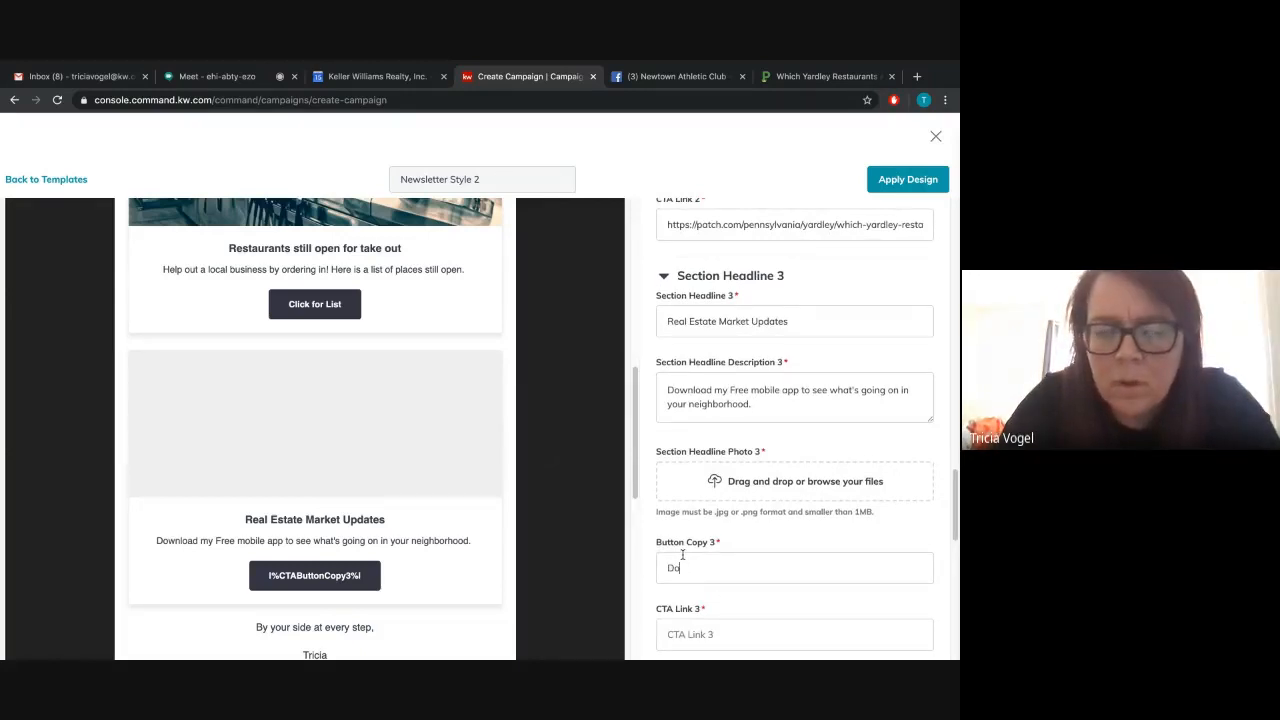
{"action": "type", "text": "wnlo"}
{"action": "key", "text": "BackSpace"}
{"action": "type", "text": "load"}
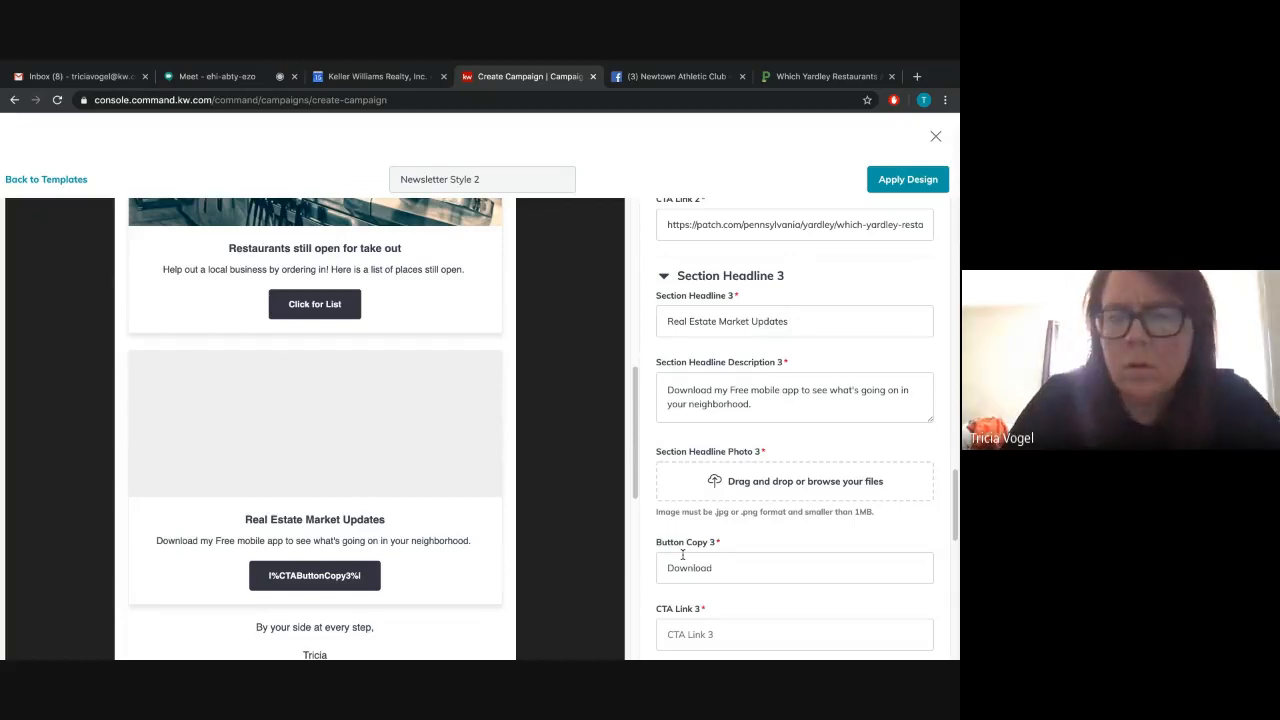
Step: Copy the agent's App URL from the contact details and paste it into CTA Link 3
{"action": "scroll", "coordinate": [700, 580], "scroll_direction": "down", "scroll_amount": 1}
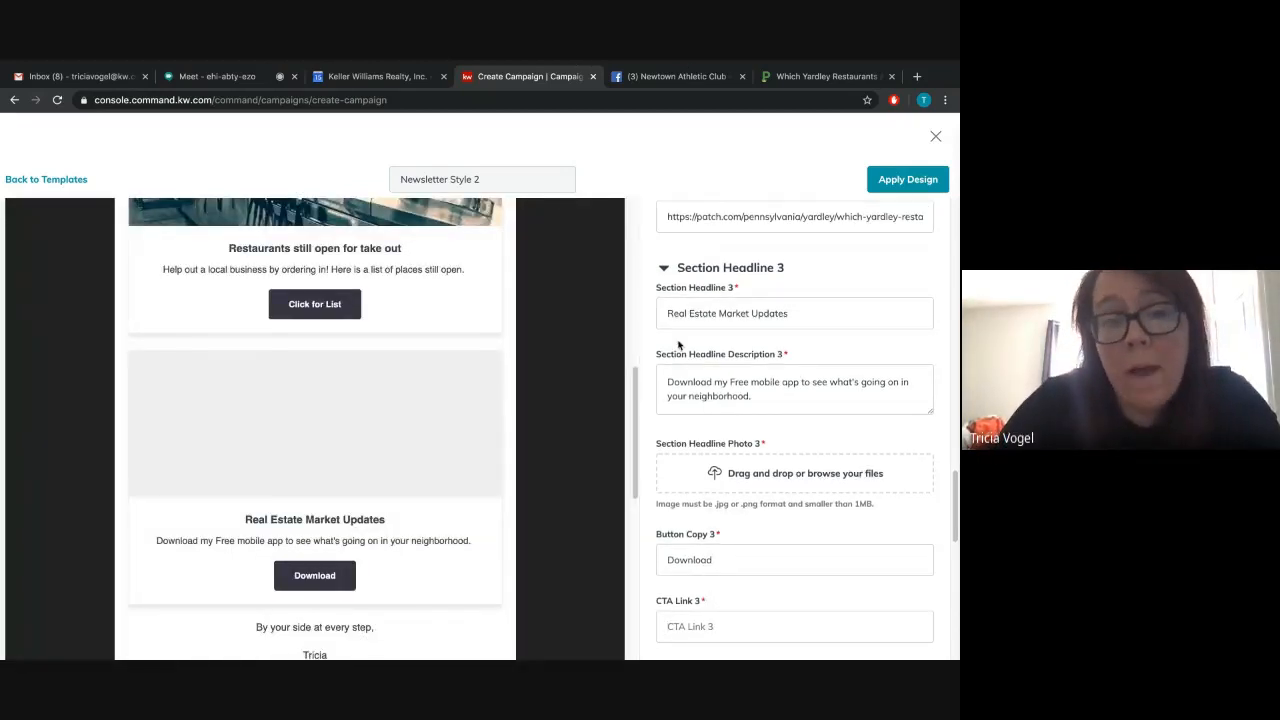
{"action": "scroll", "coordinate": [733, 365], "scroll_direction": "up", "scroll_amount": 10}
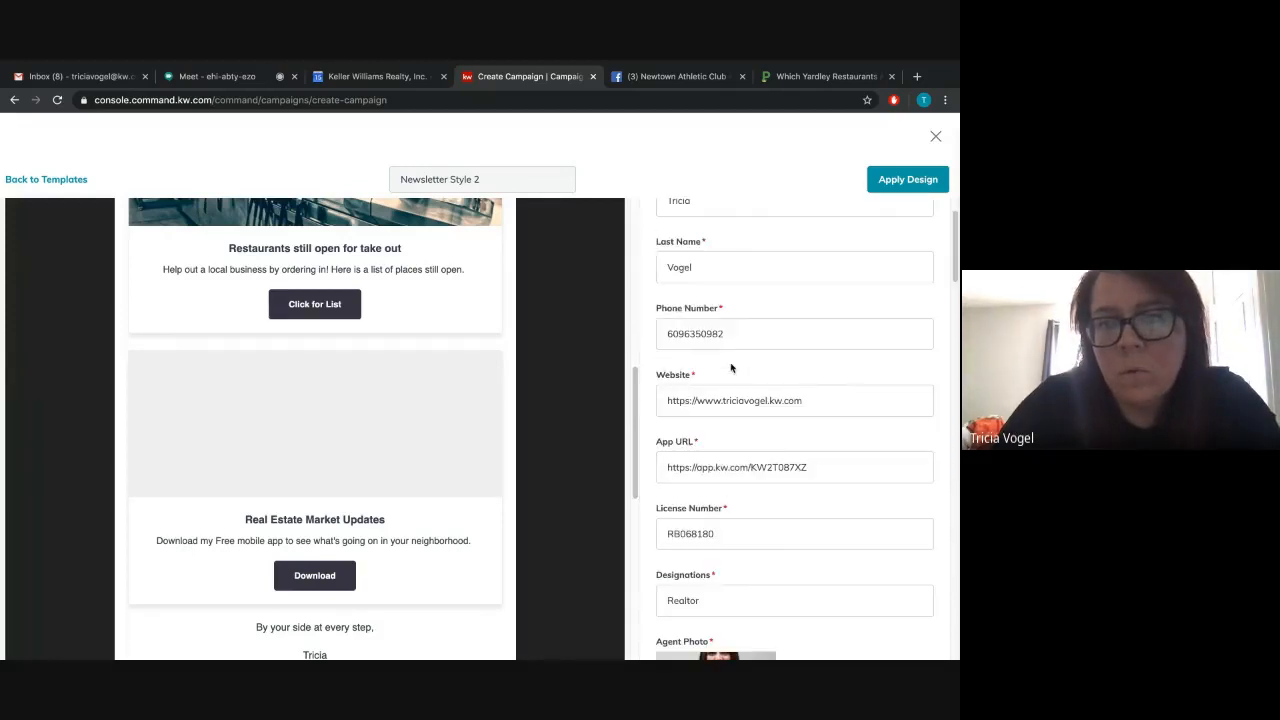
{"action": "scroll", "coordinate": [760, 450], "scroll_direction": "down", "scroll_amount": 1}
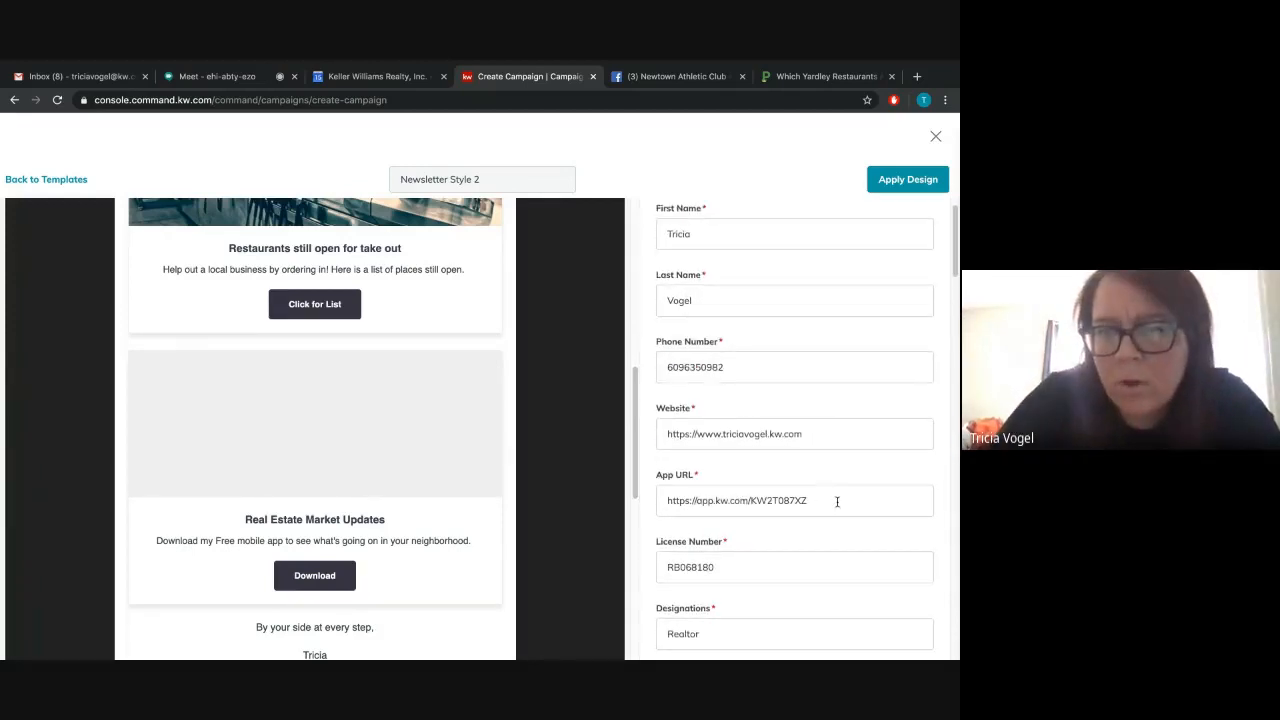
{"action": "left_click_drag", "start_coordinate": [834, 502], "coordinate": [645, 511]}
{"action": "key", "text": "ctrl+c"}
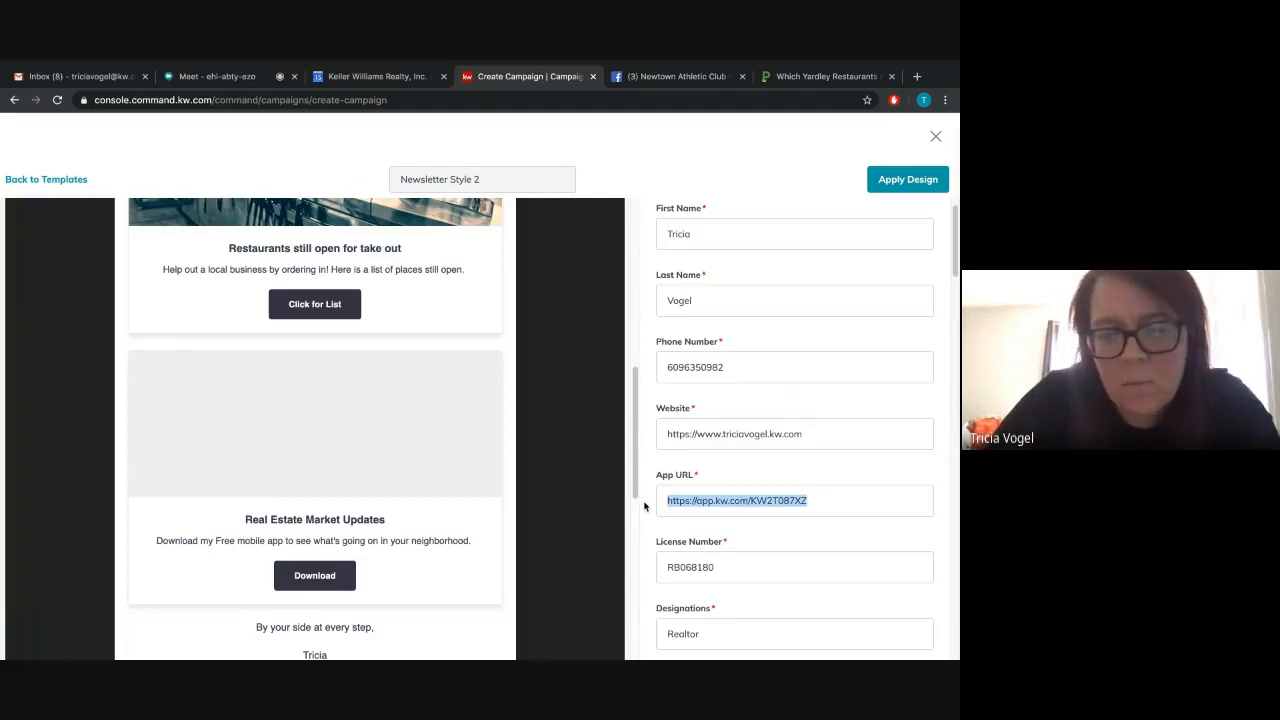
{"action": "scroll", "coordinate": [780, 512], "scroll_direction": "down", "scroll_amount": 9}
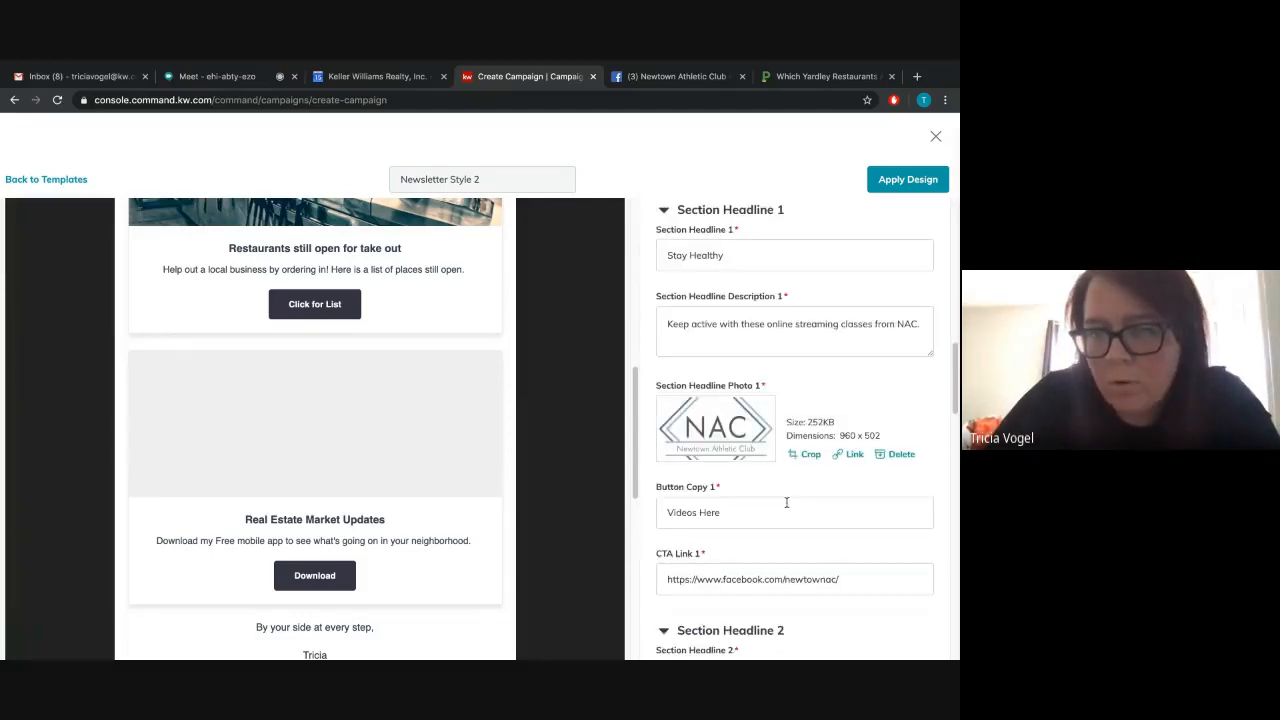
{"action": "left_click", "coordinate": [731, 558]}
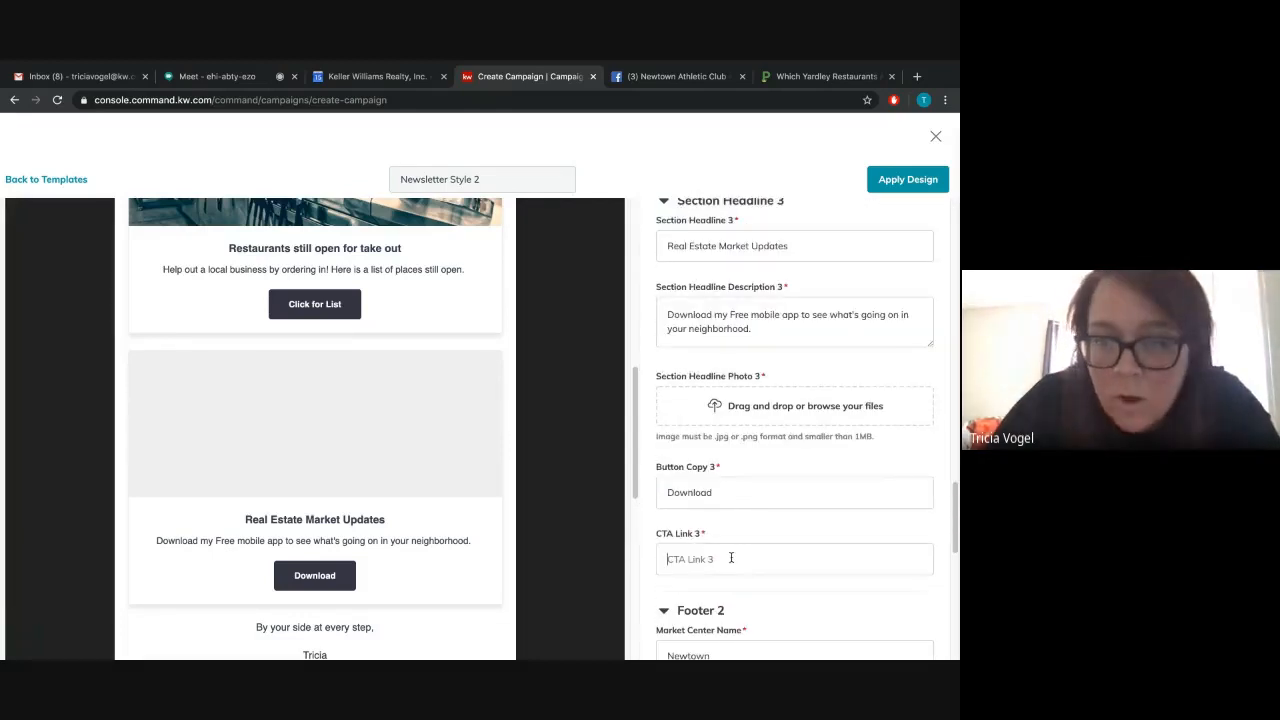
{"action": "key", "text": "ctrl+v"}
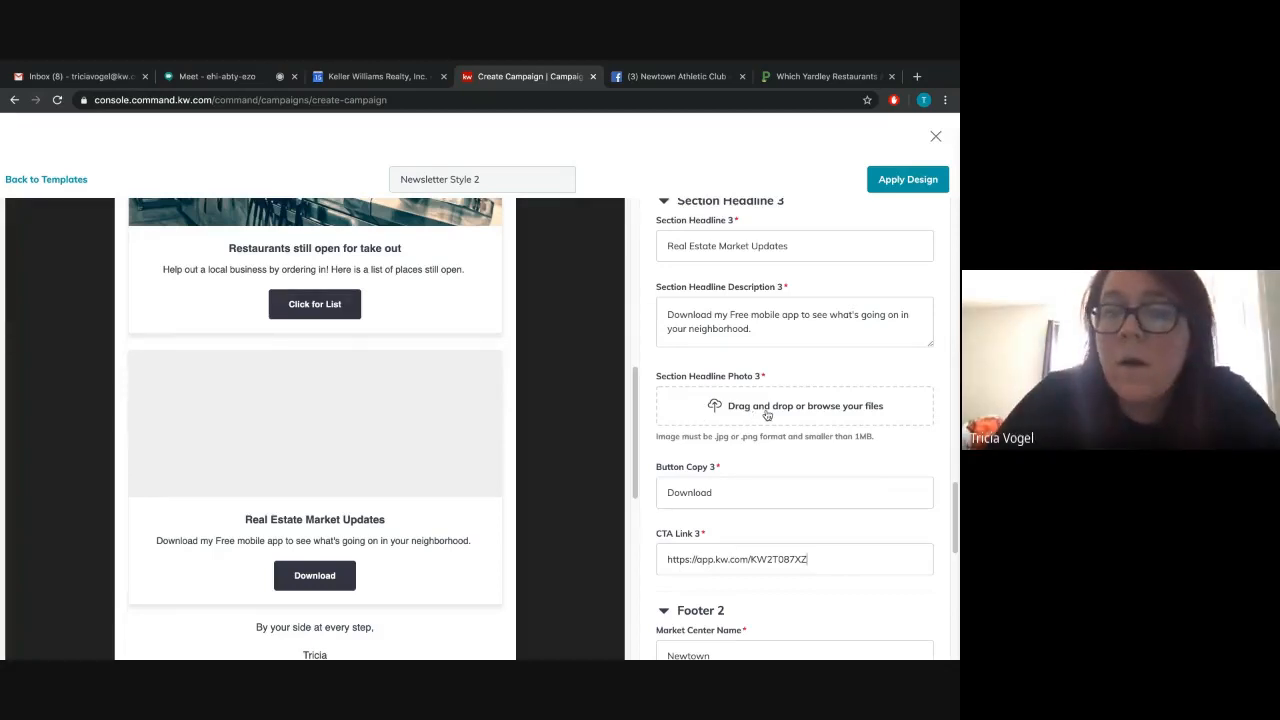
Step: Close the Yardley restaurants page and load google.com in place of the Newtown Athletic Club Facebook page
{"action": "left_click", "coordinate": [891, 77]}
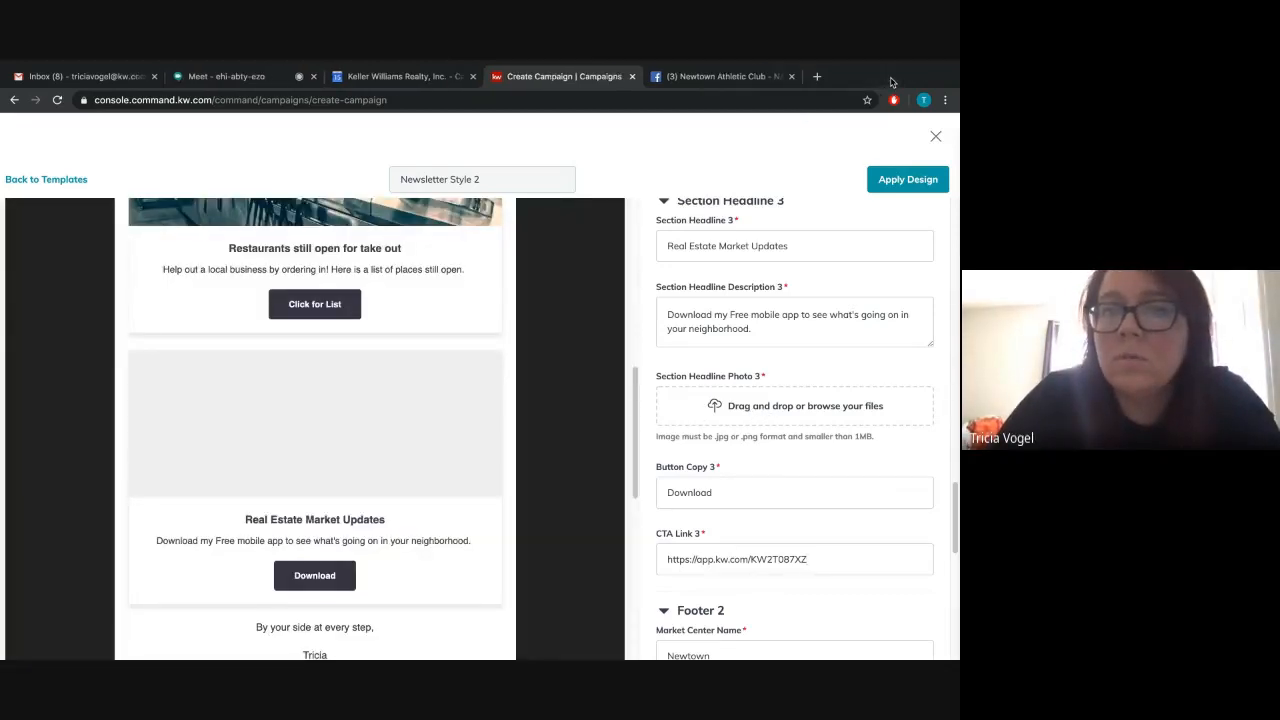
{"action": "left_click", "coordinate": [743, 80]}
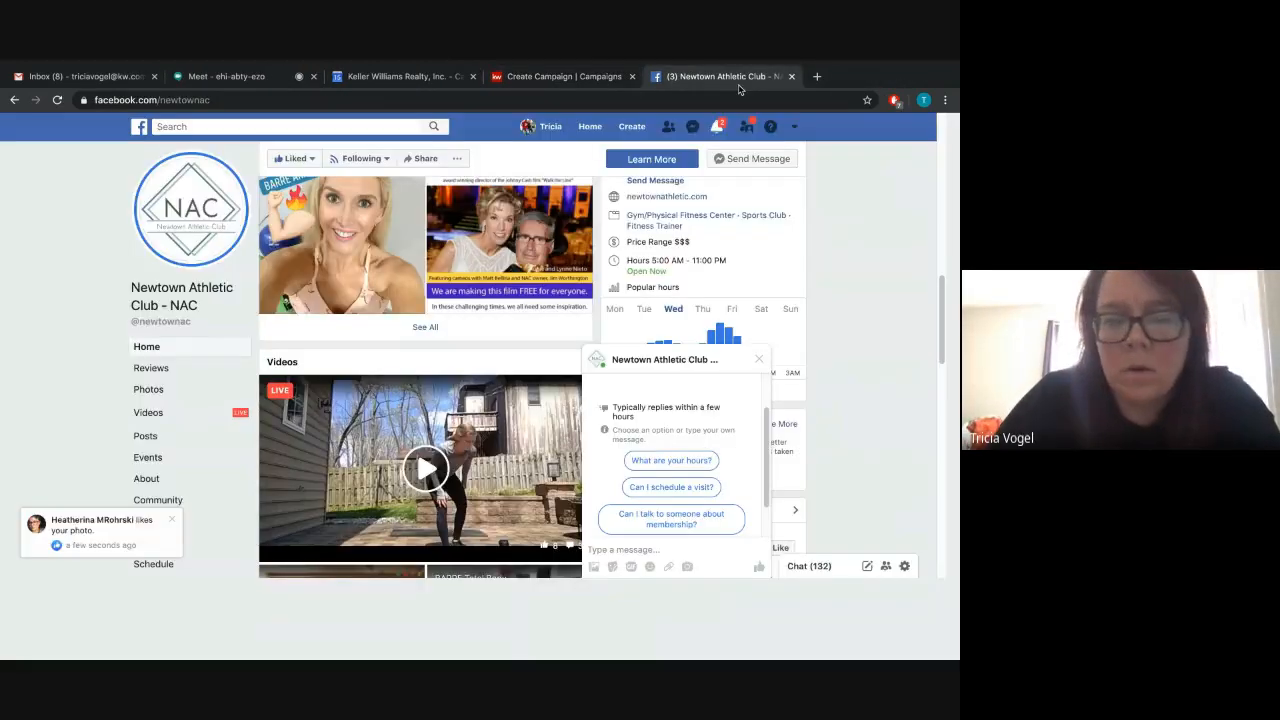
{"action": "left_click", "coordinate": [736, 96]}
{"action": "type", "text": "g"}
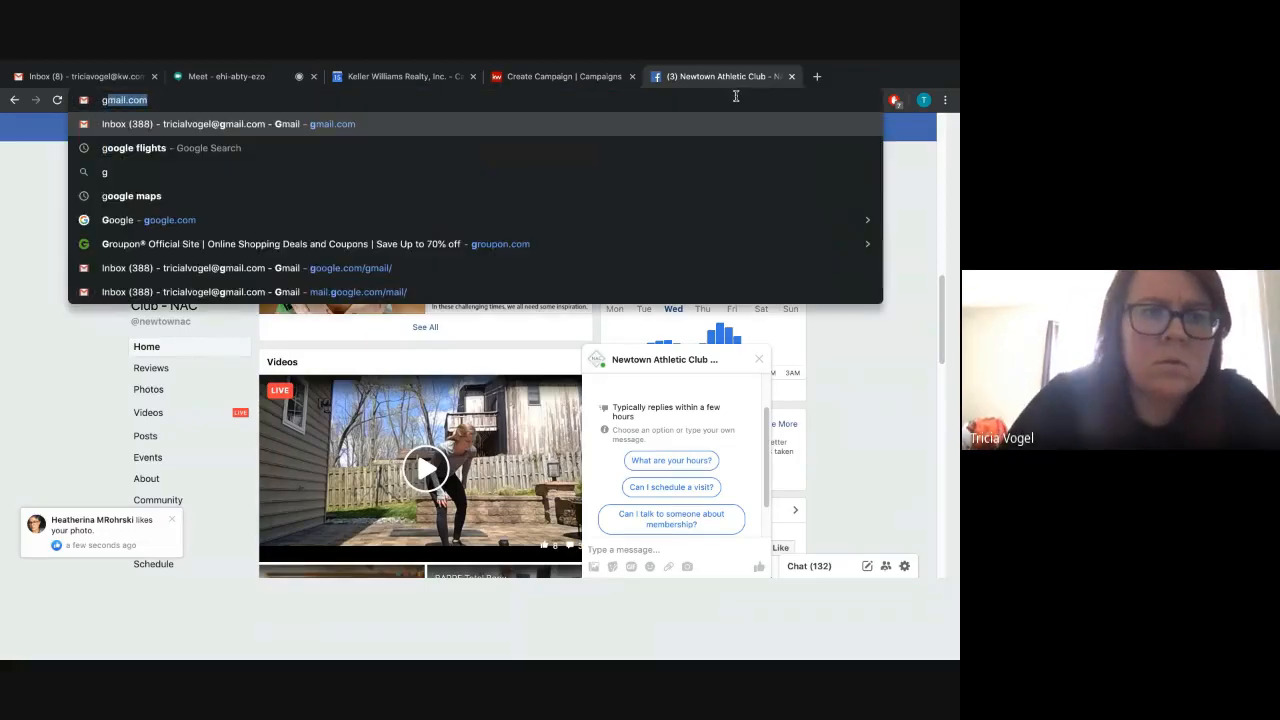
{"action": "type", "text": "oogle.com"}
{"action": "key", "text": "Return"}
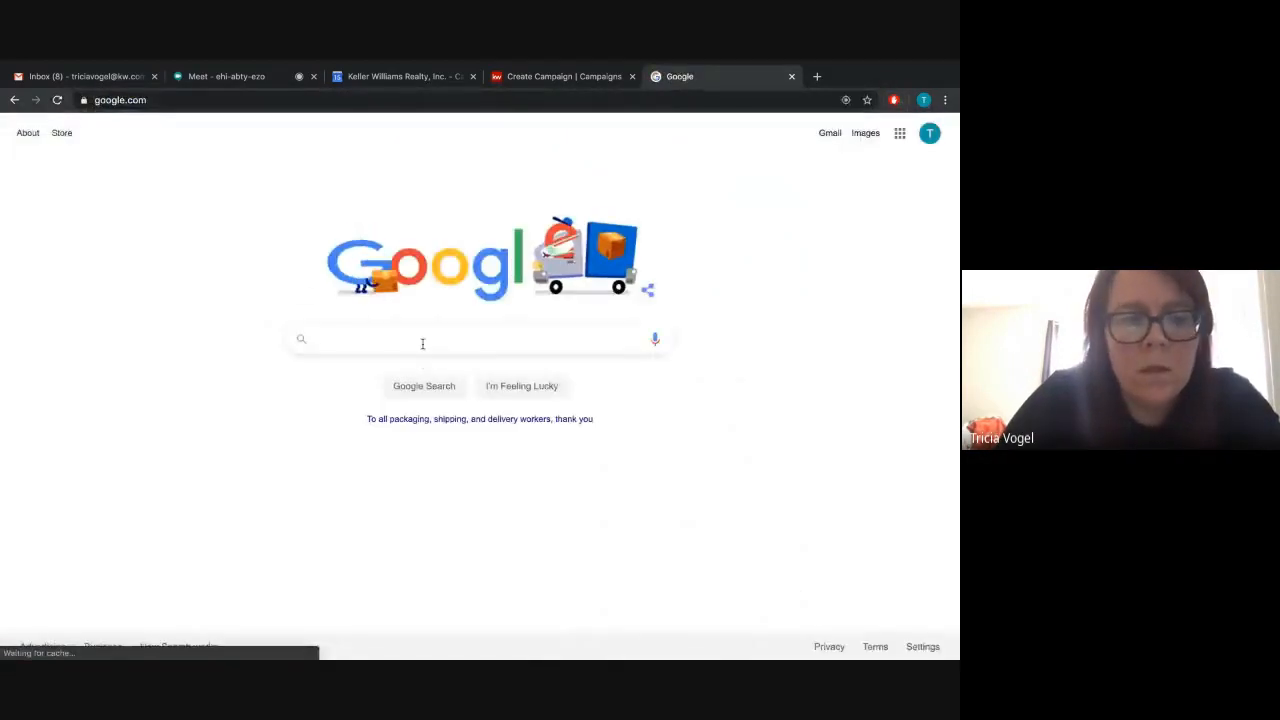
Step: Search Google Images for "kw mobile app"
{"action": "type", "text": "kw "}
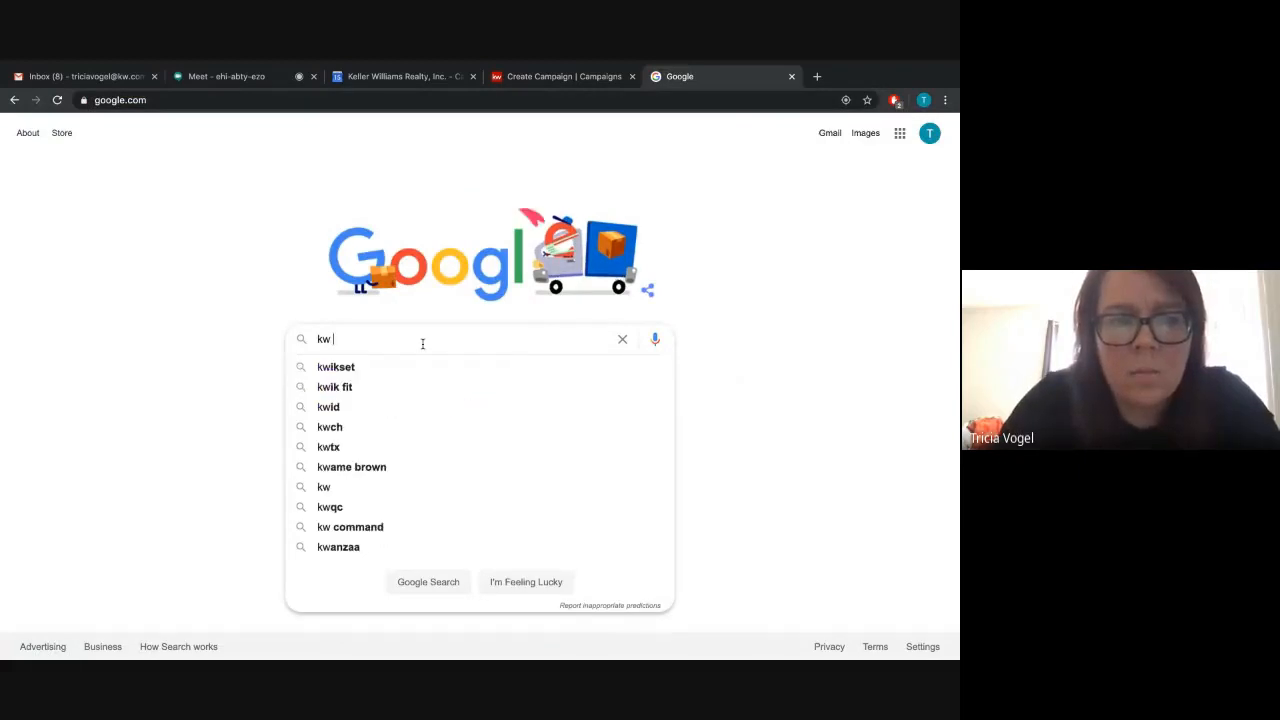
{"action": "type", "text": "mobile "}
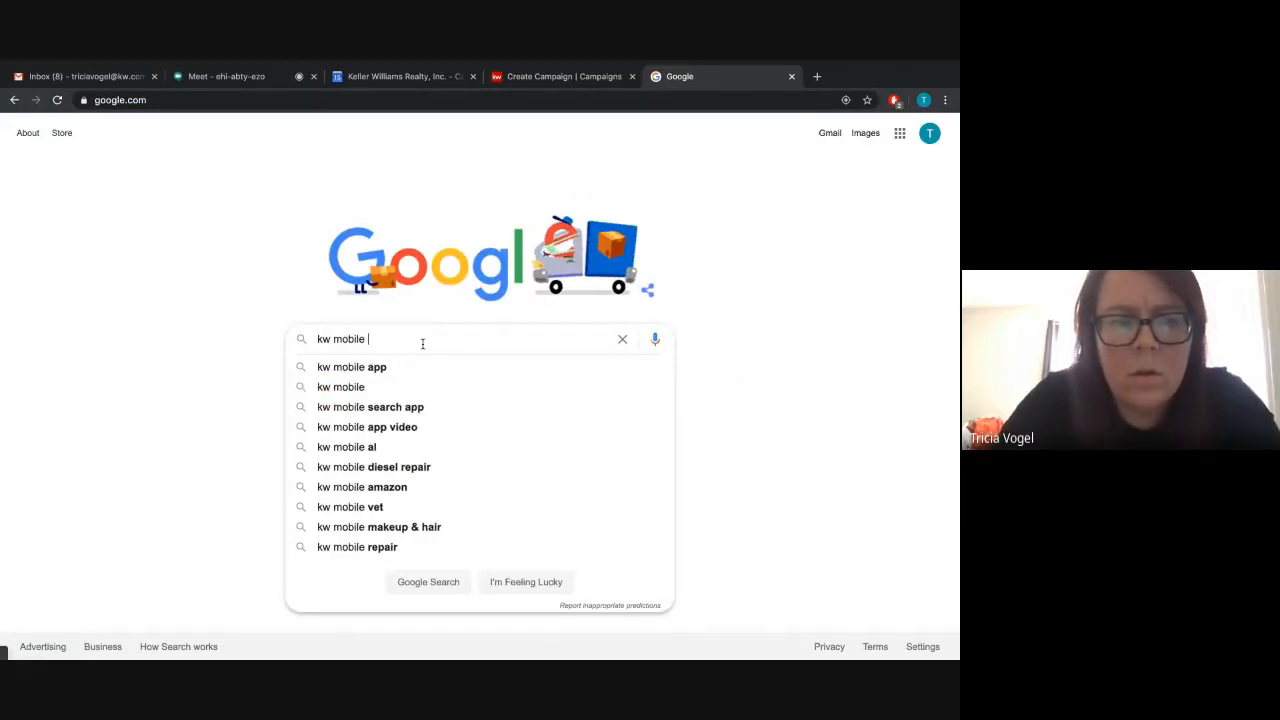
{"action": "type", "text": "app"}
{"action": "key", "text": "BackSpace"}
{"action": "key", "text": "BackSpace"}
{"action": "key", "text": "BackSpace"}
{"action": "type", "text": "app"}
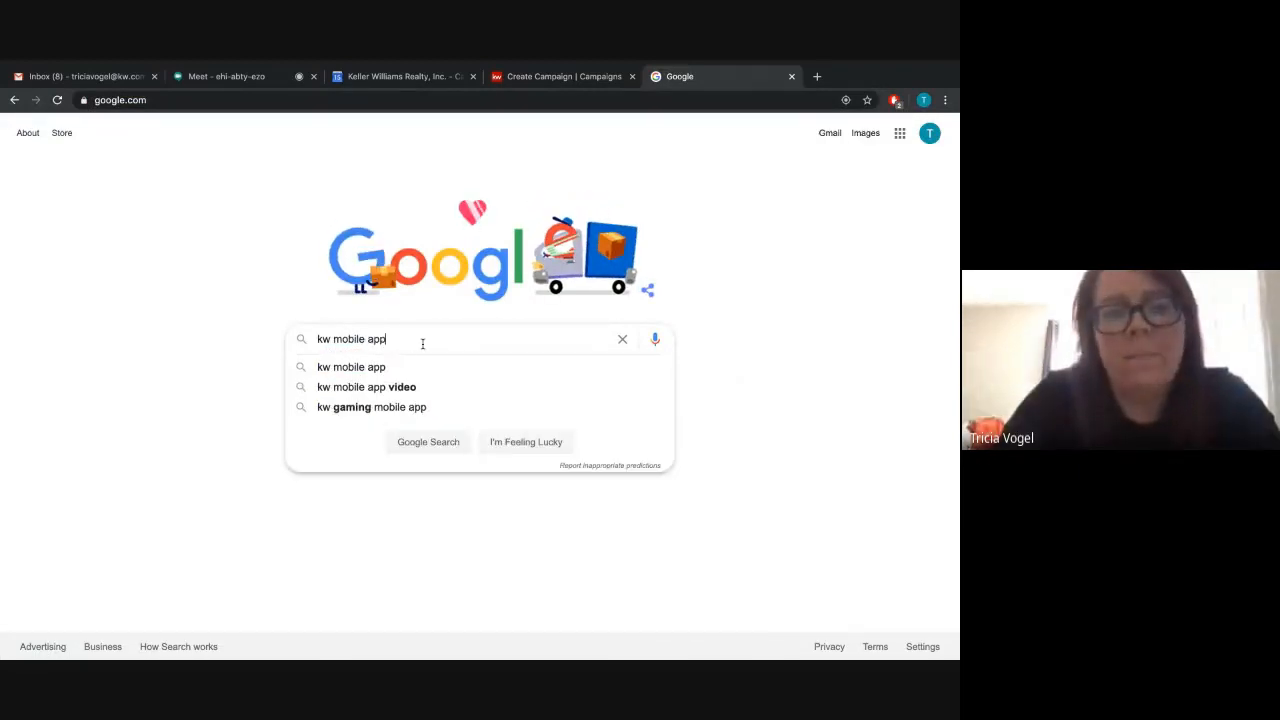
{"action": "key", "text": "Return"}
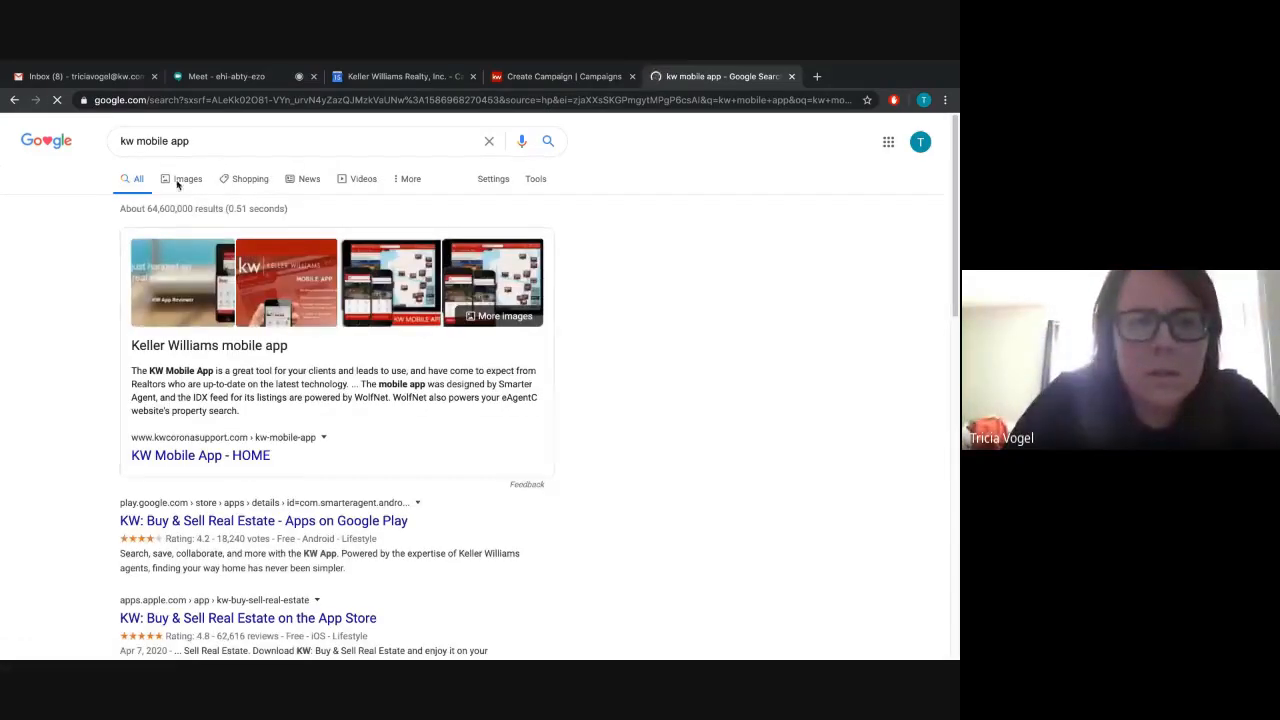
{"action": "left_click", "coordinate": [182, 180]}
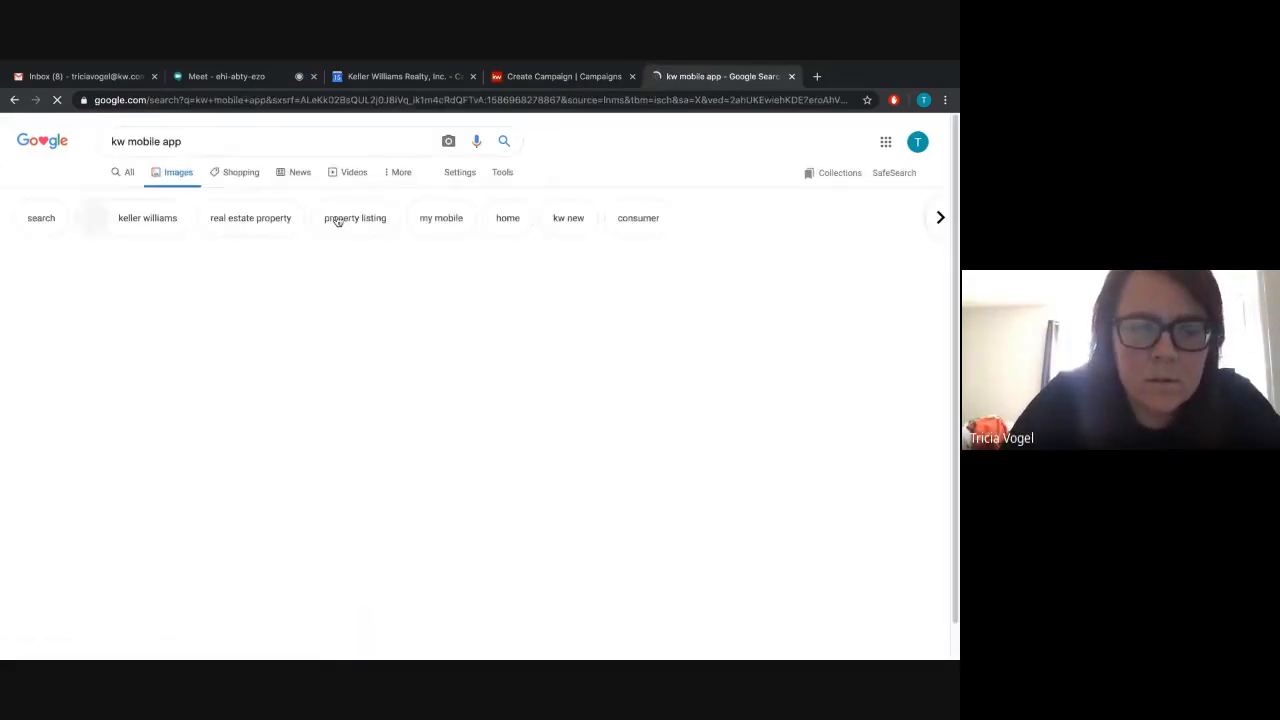
Step: Look through the app pictures and refine the image search to "kw new consumer mobile app"
{"action": "scroll", "coordinate": [508, 401], "scroll_direction": "down", "scroll_amount": 1}
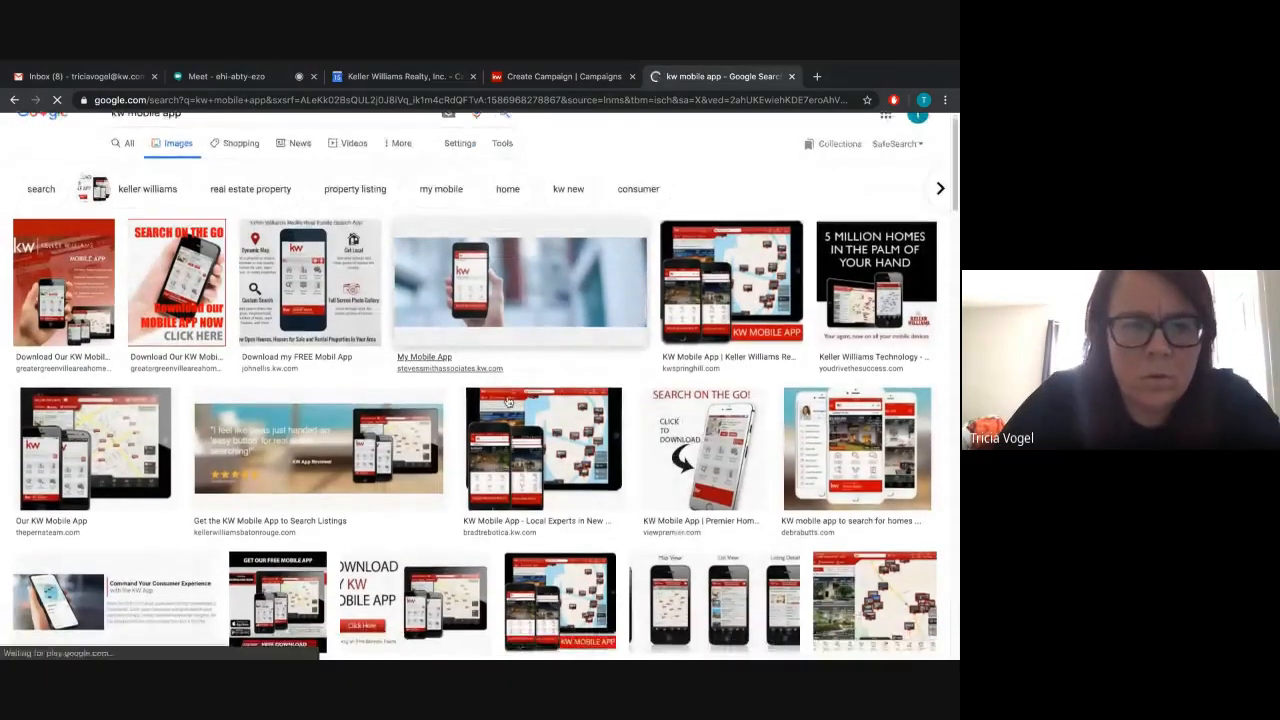
{"action": "scroll", "coordinate": [508, 401], "scroll_direction": "down", "scroll_amount": 1}
{"action": "scroll", "coordinate": [507, 427], "scroll_direction": "down", "scroll_amount": 2}
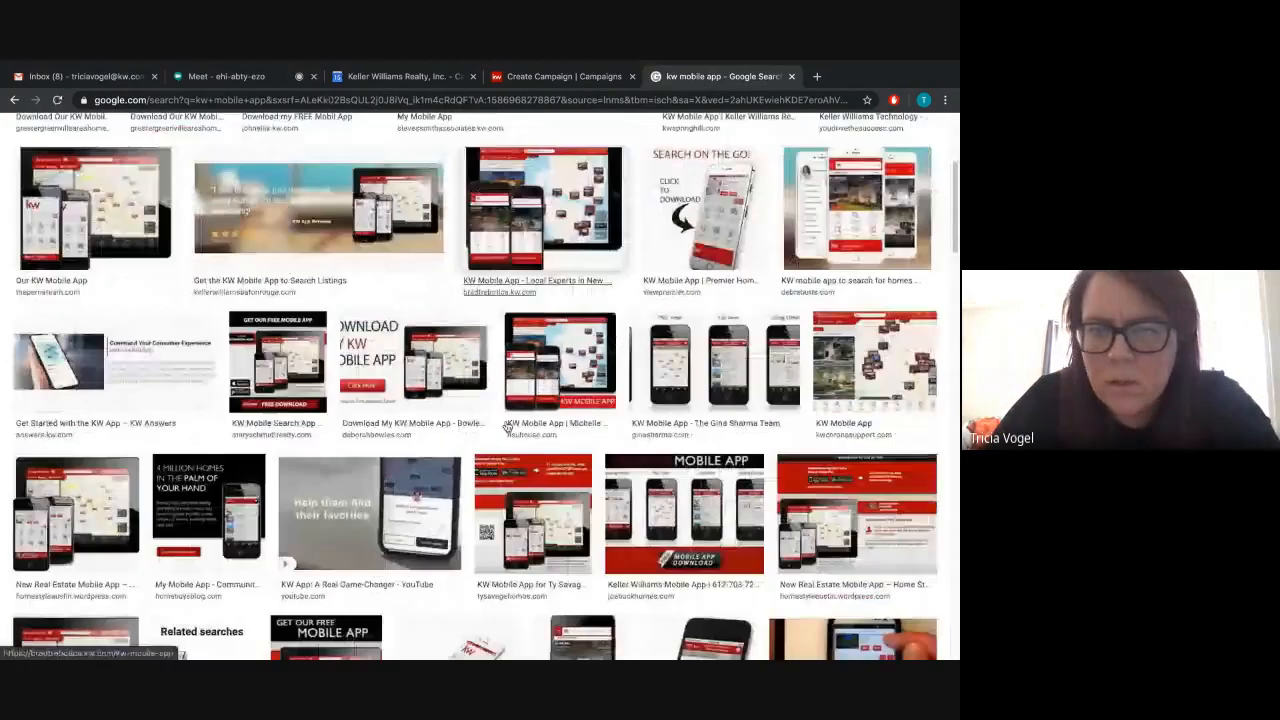
{"action": "scroll", "coordinate": [507, 427], "scroll_direction": "down", "scroll_amount": 2}
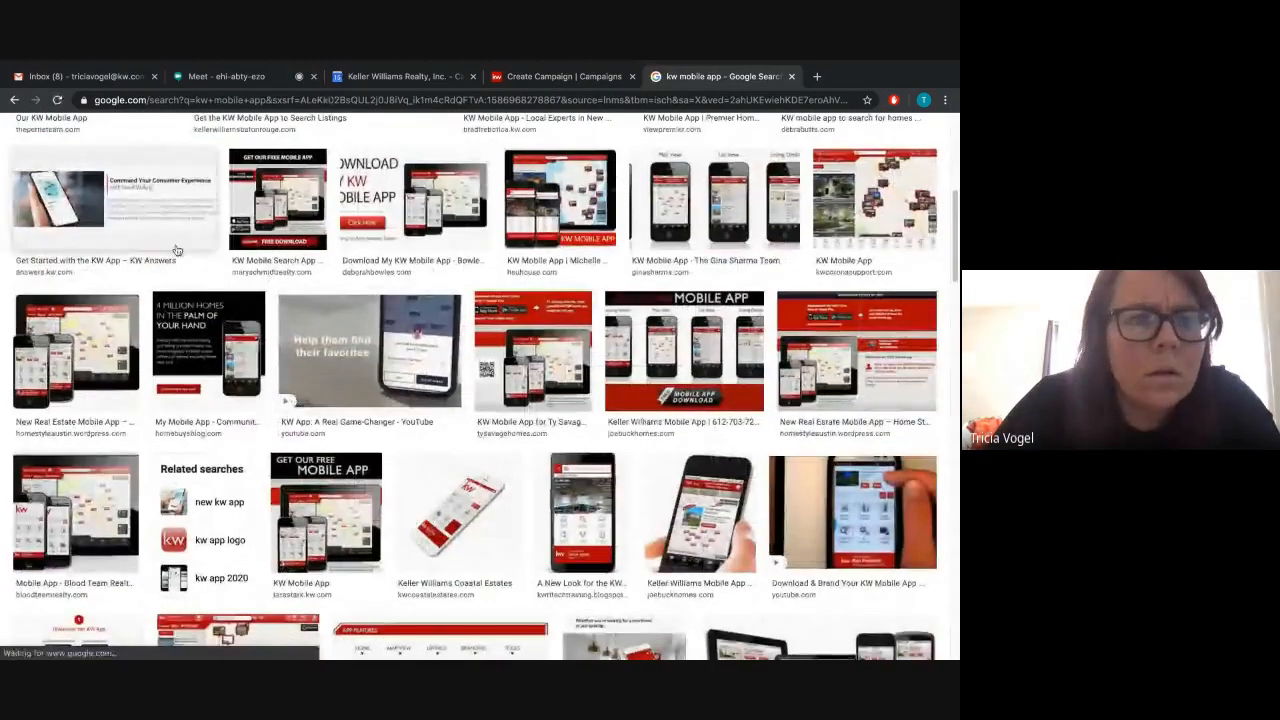
{"action": "scroll", "coordinate": [757, 496], "scroll_direction": "down", "scroll_amount": 3}
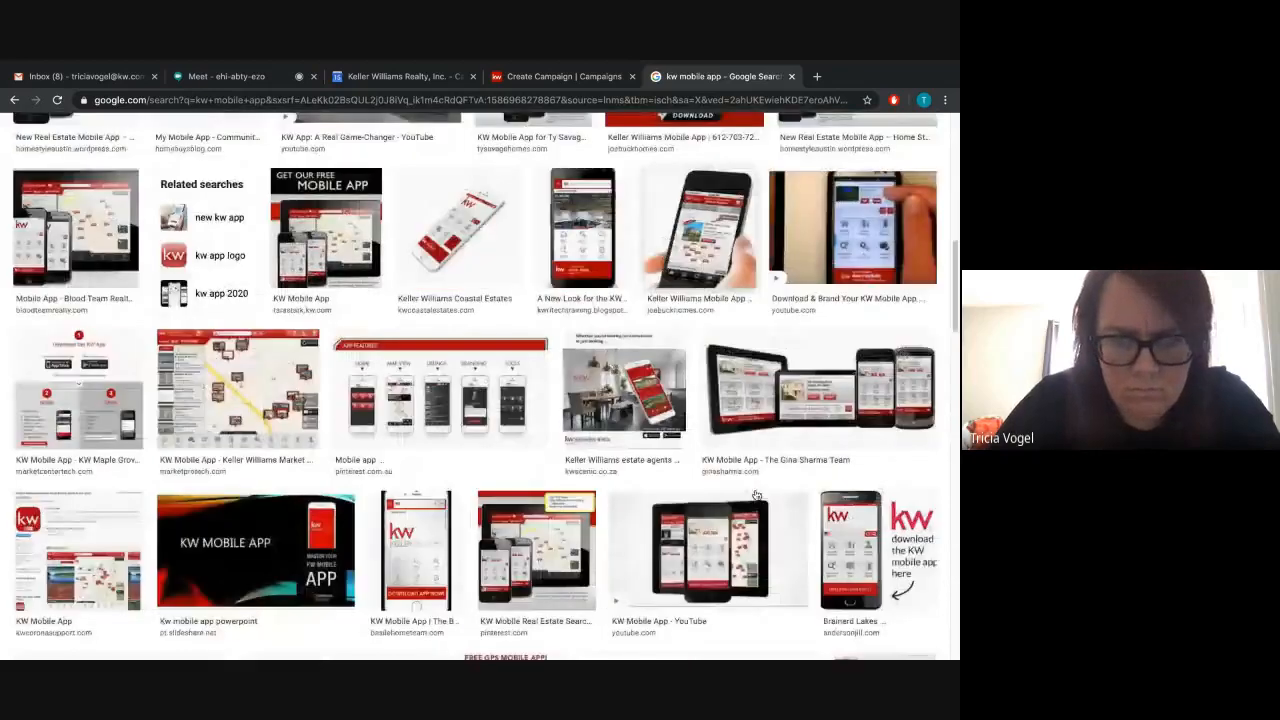
{"action": "scroll", "coordinate": [600, 400], "scroll_direction": "up", "scroll_amount": 8}
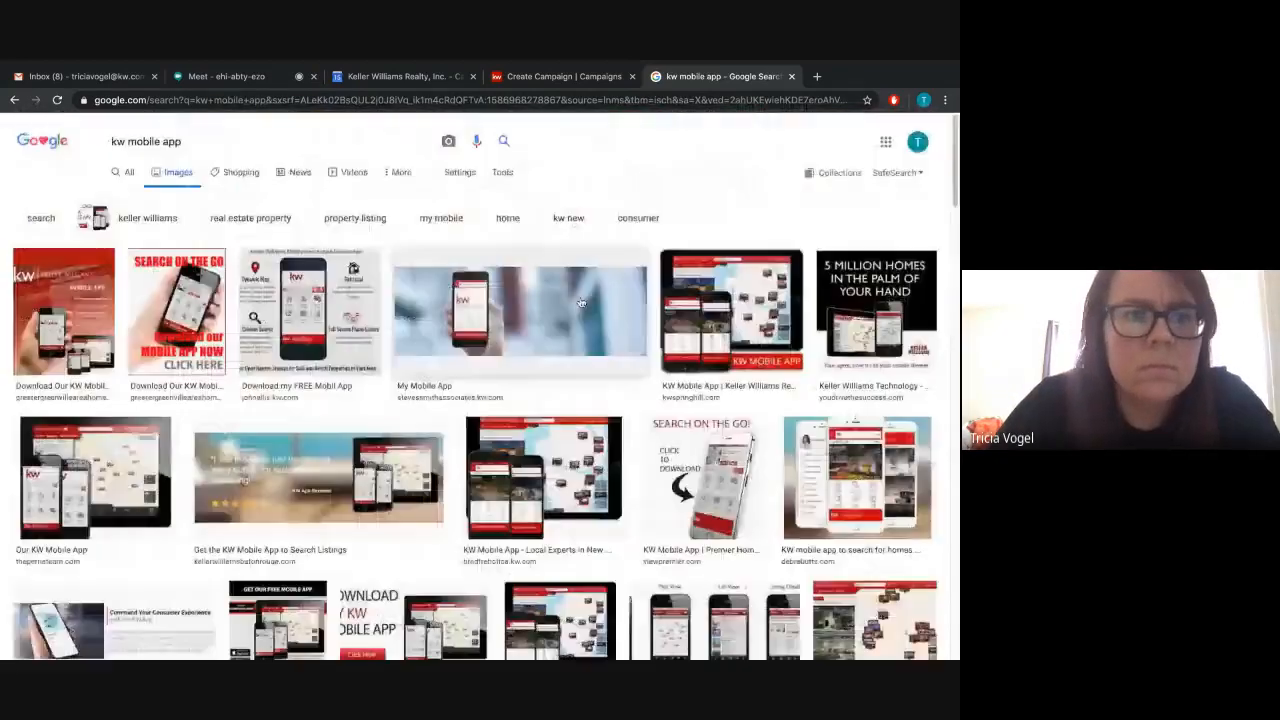
{"action": "left_click", "coordinate": [132, 143]}
{"action": "type", "text": "new consumer"}
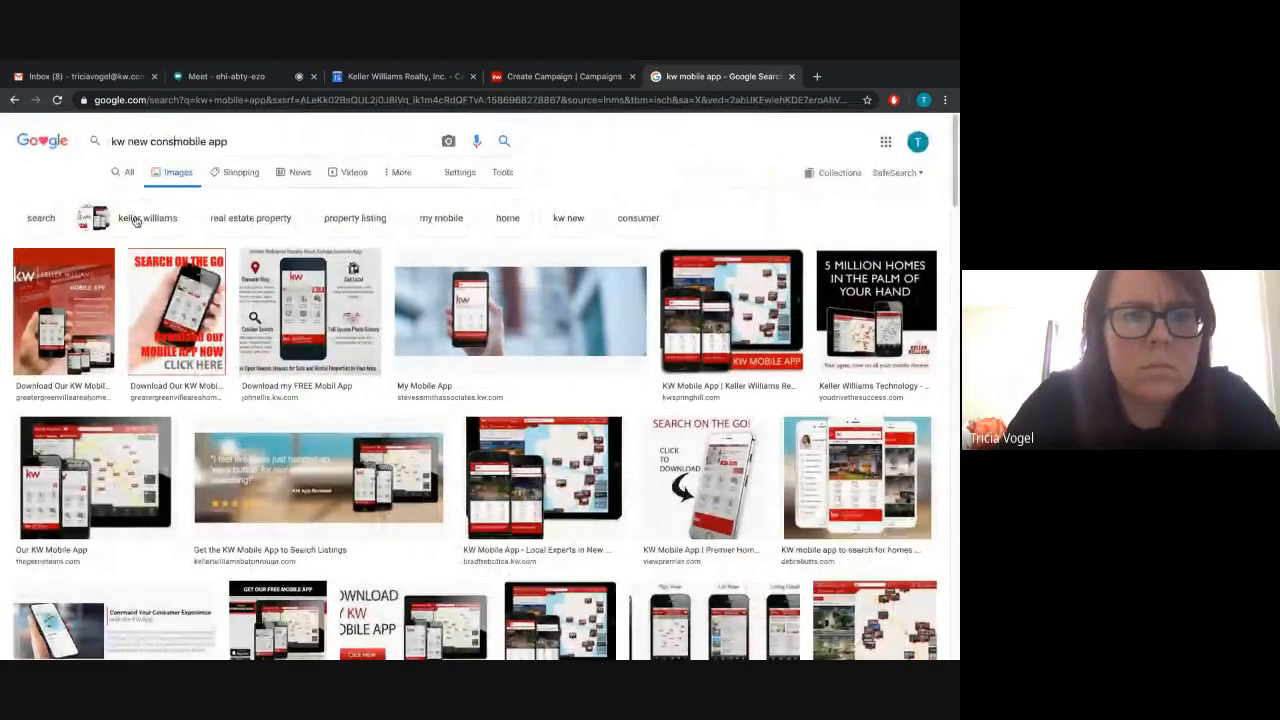
{"action": "key", "text": "Return"}
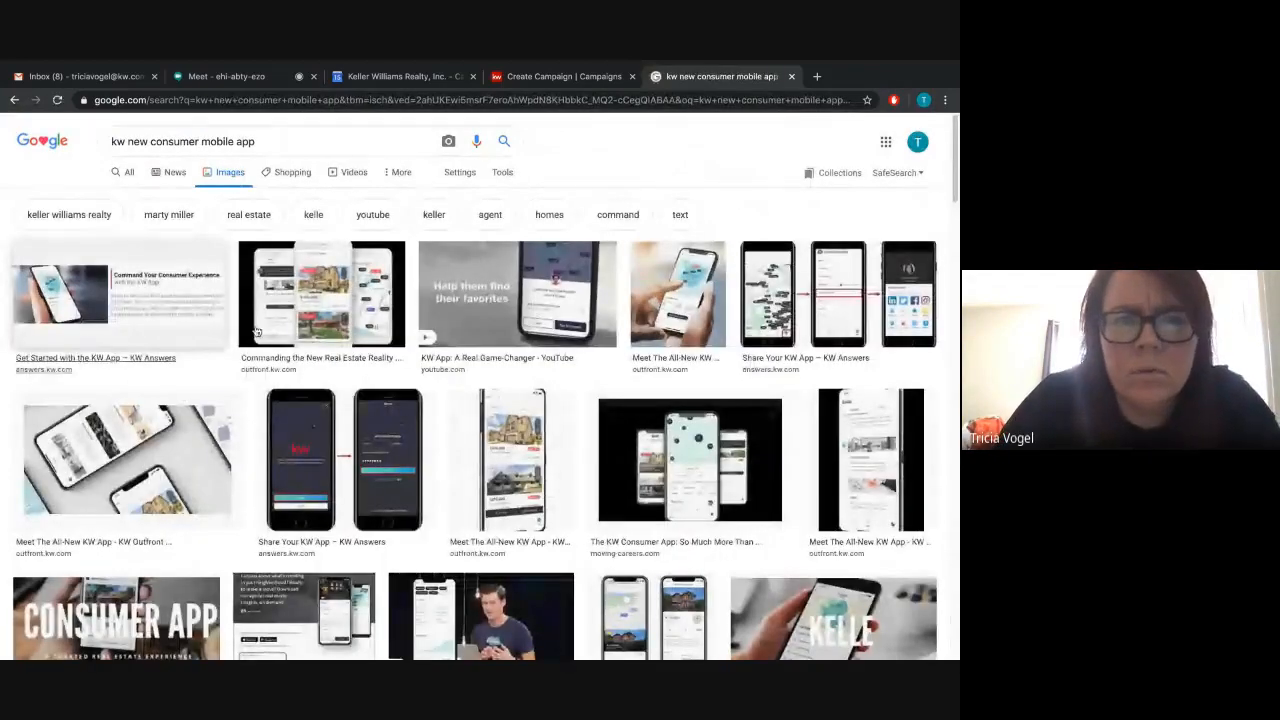
Step: Open the KW Outfront image showing three phones with the KW app and save it to the Desktop
{"action": "left_click", "coordinate": [318, 316]}
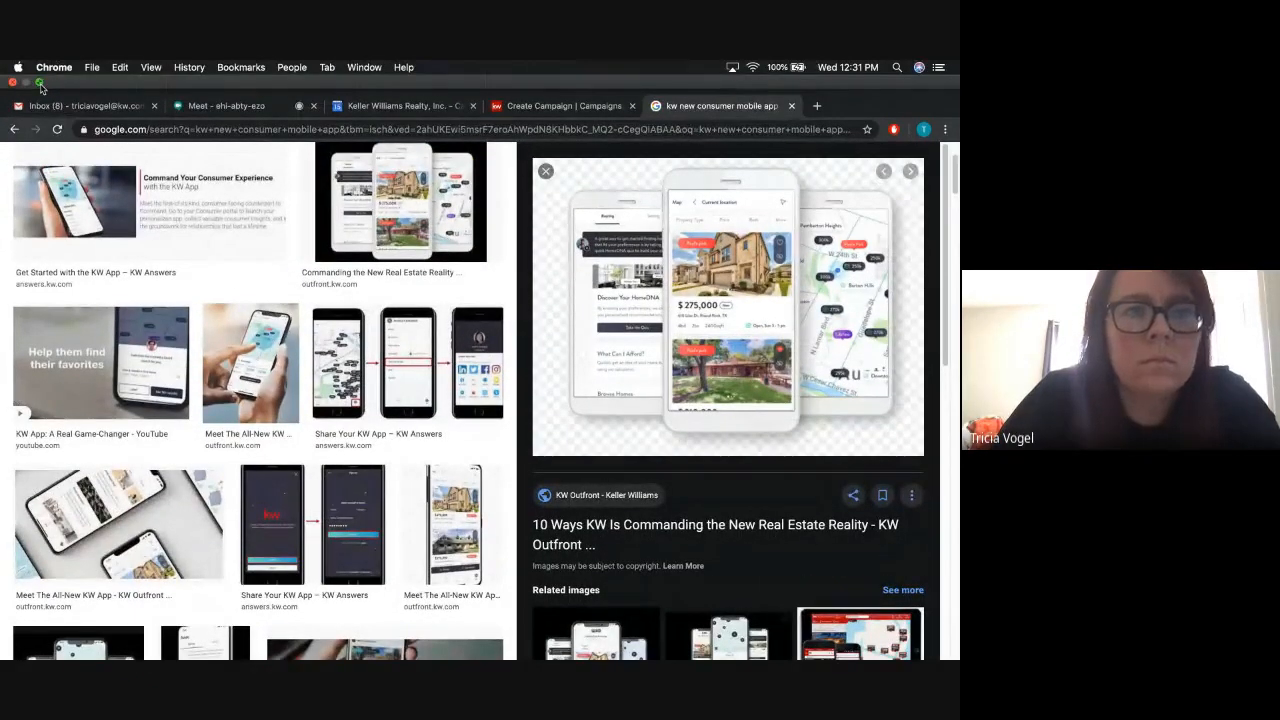
{"action": "left_click", "coordinate": [41, 88]}
{"action": "left_click_drag", "start_coordinate": [440, 100], "coordinate": [456, 103]}
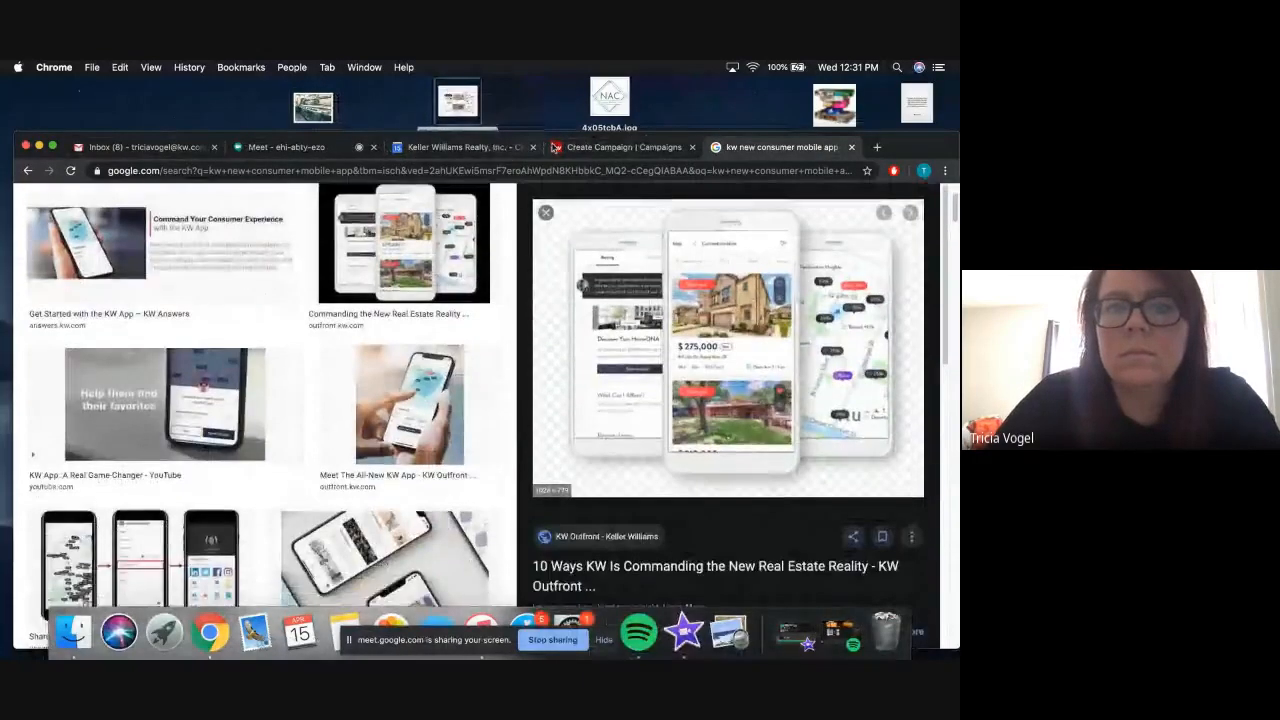
Step: Return to the campaign editor and upload the saved KW app image as Section Headline Photo 3, cropped to Wide (1.91:1)
{"action": "left_click", "coordinate": [555, 147]}
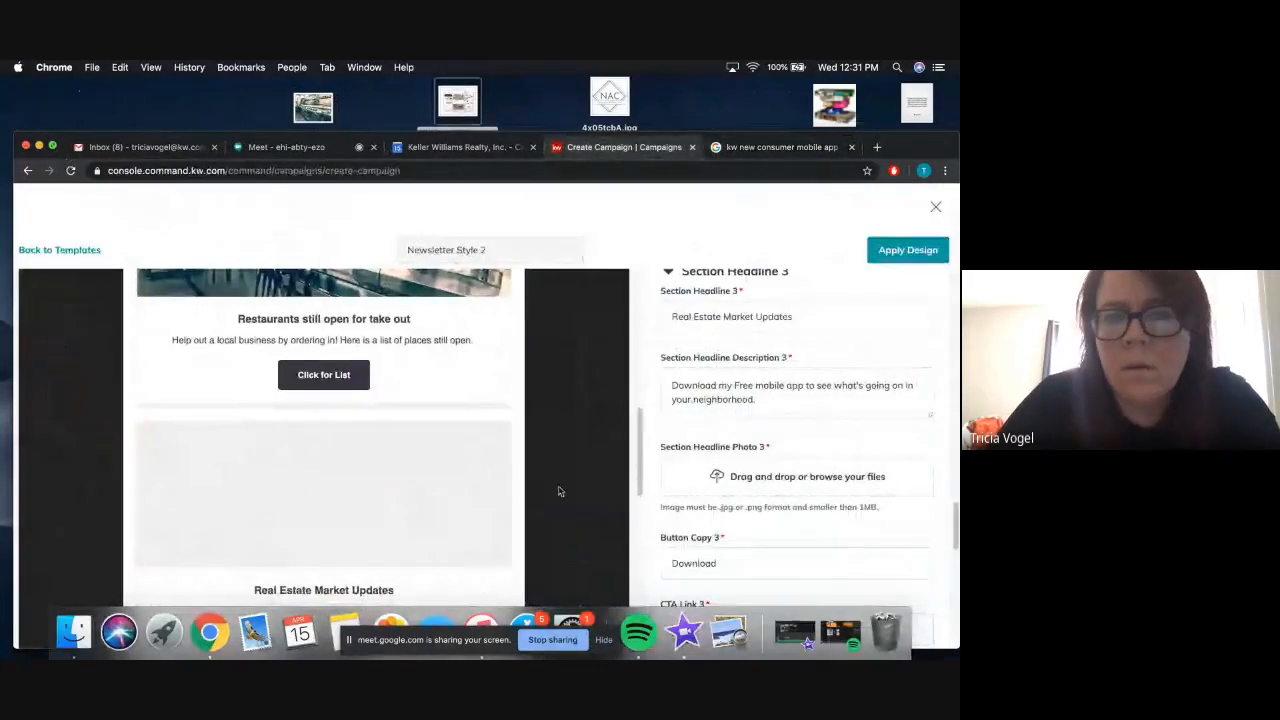
{"action": "left_click", "coordinate": [762, 416]}
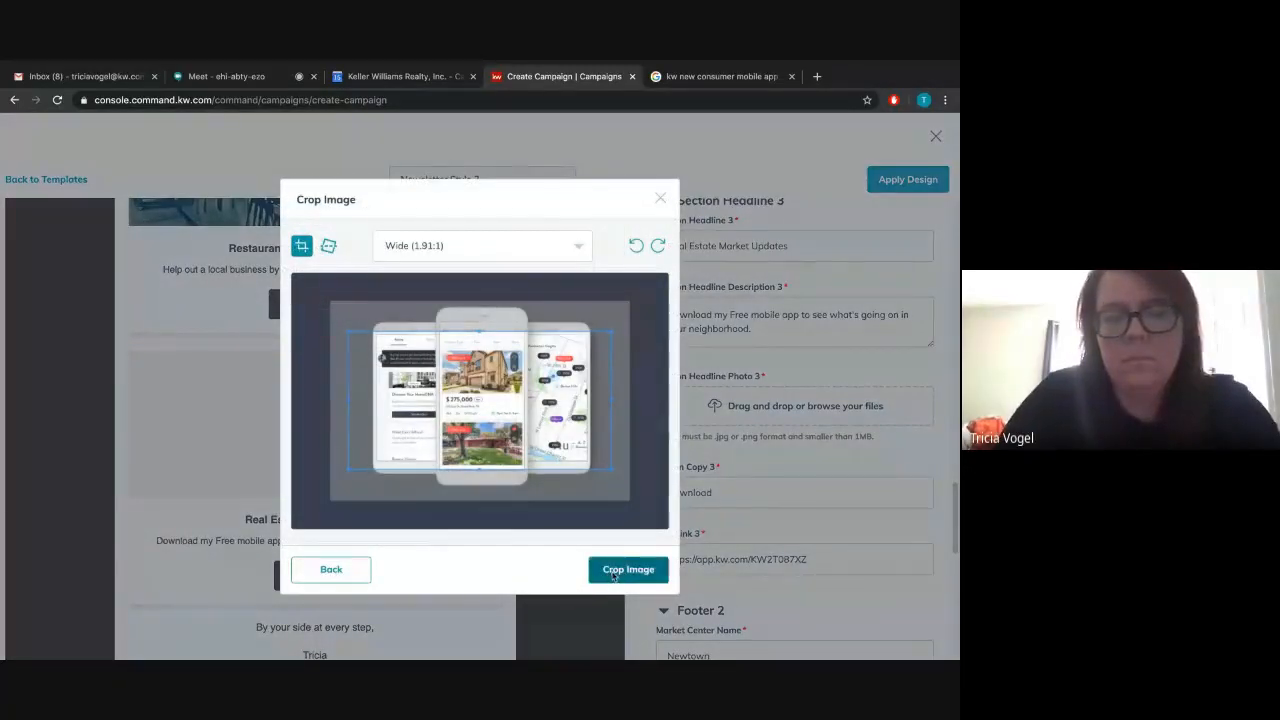
{"action": "left_click", "coordinate": [628, 569]}
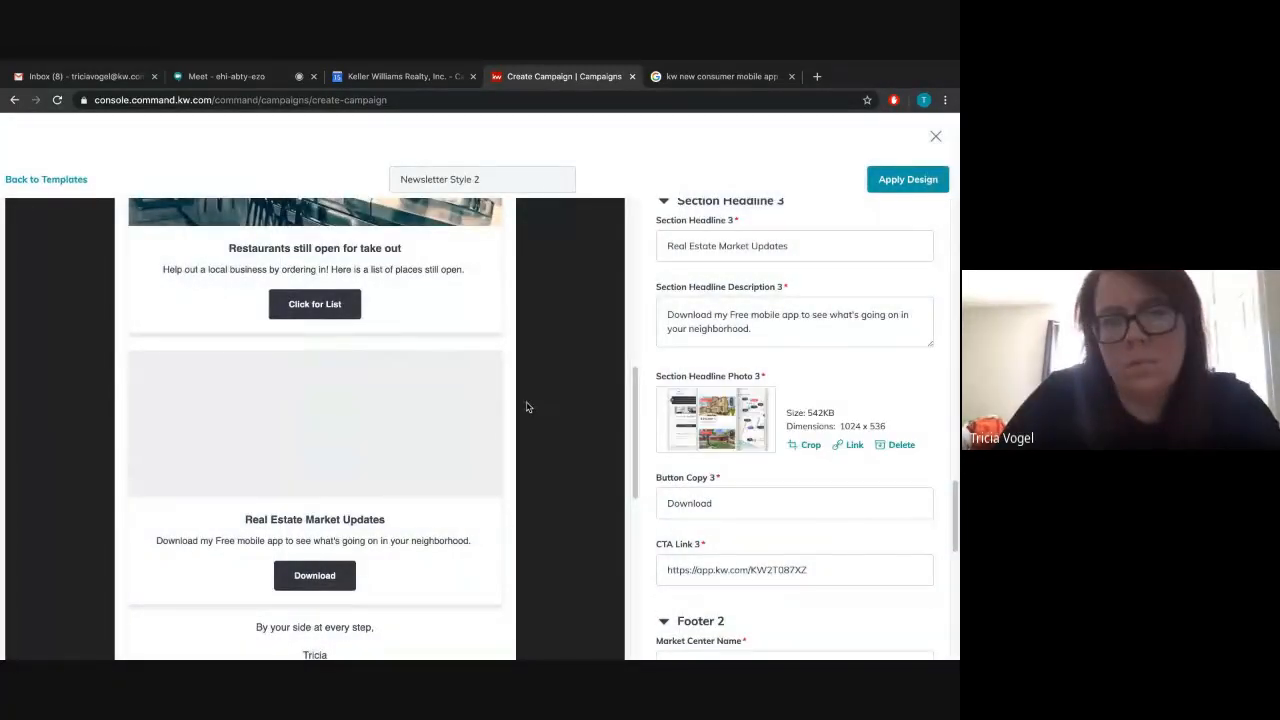
Step: Check the Footer 2 details and try to apply the newsletter design
{"action": "scroll", "coordinate": [661, 427], "scroll_direction": "down", "scroll_amount": 3}
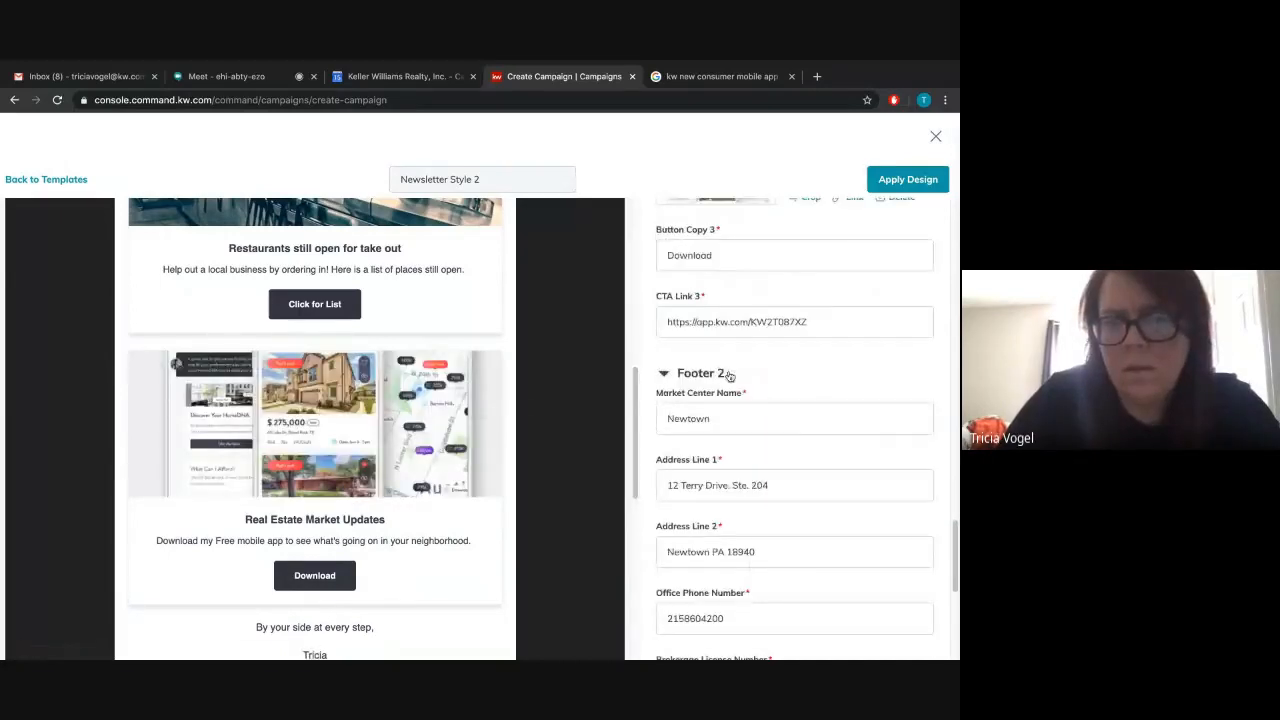
{"action": "scroll", "coordinate": [775, 429], "scroll_direction": "down", "scroll_amount": 2}
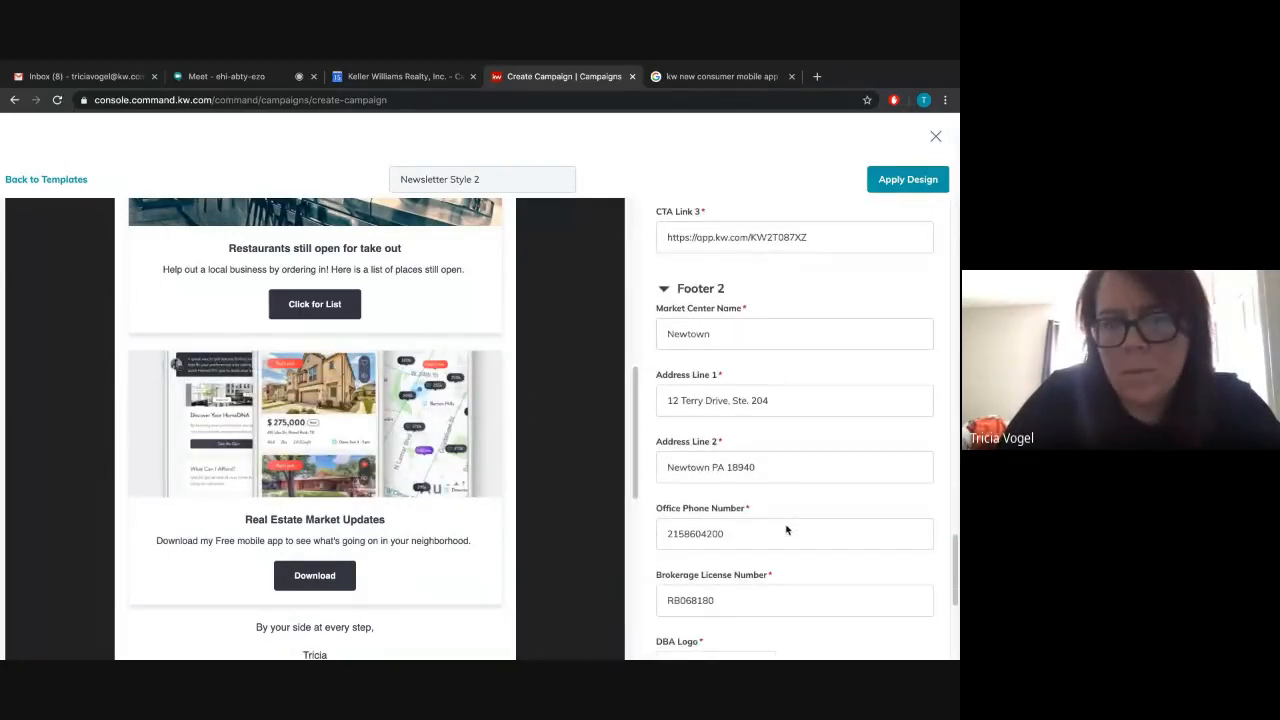
{"action": "scroll", "coordinate": [785, 532], "scroll_direction": "down", "scroll_amount": 4}
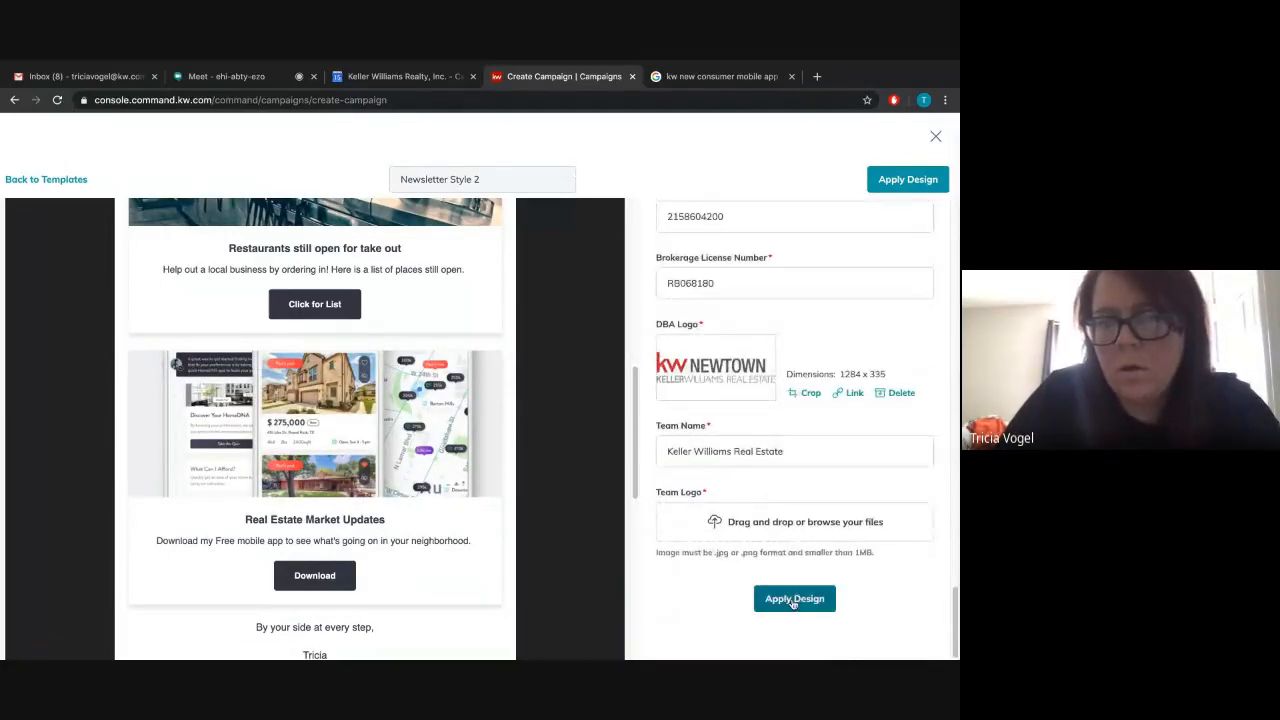
{"action": "left_click", "coordinate": [800, 603]}
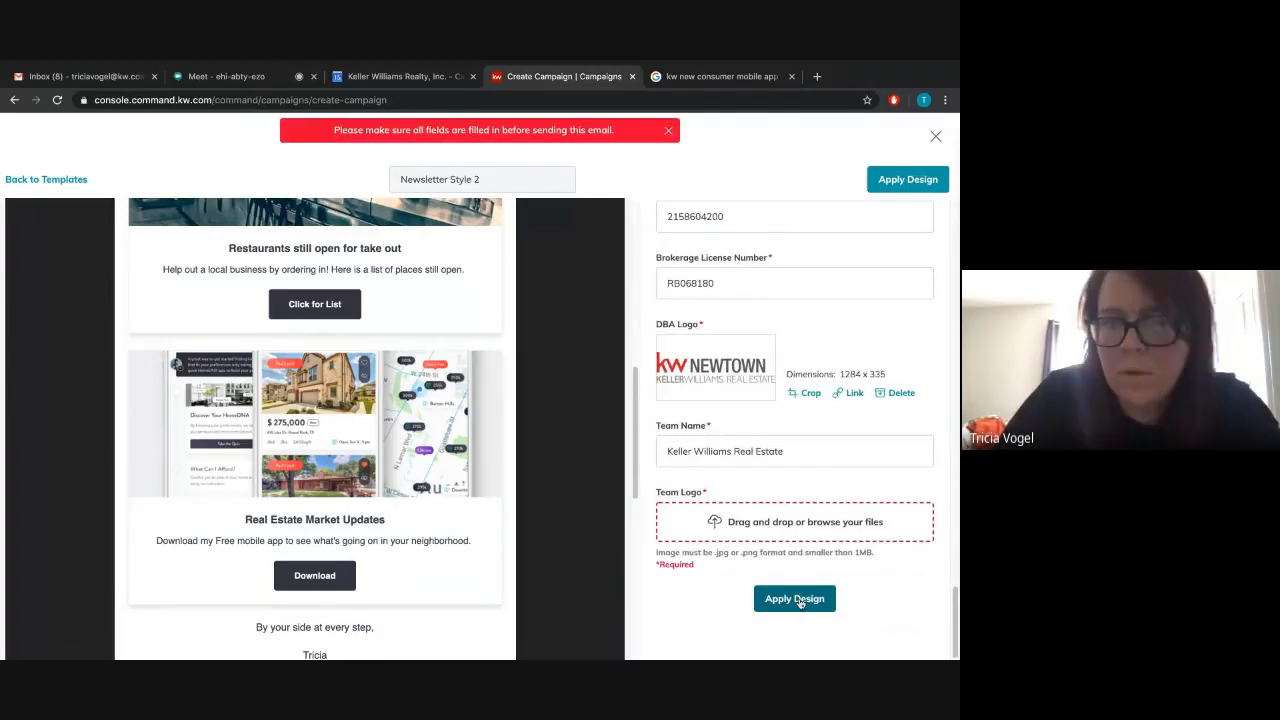
Step: Upload KellerWilliams_RealEstate_Newtown_Logo_CMYK.png from the KW Newtown Logos folder as the Team Logo, cropped at Wide (1.91:1) to the red "kw"
{"action": "left_click", "coordinate": [781, 533]}
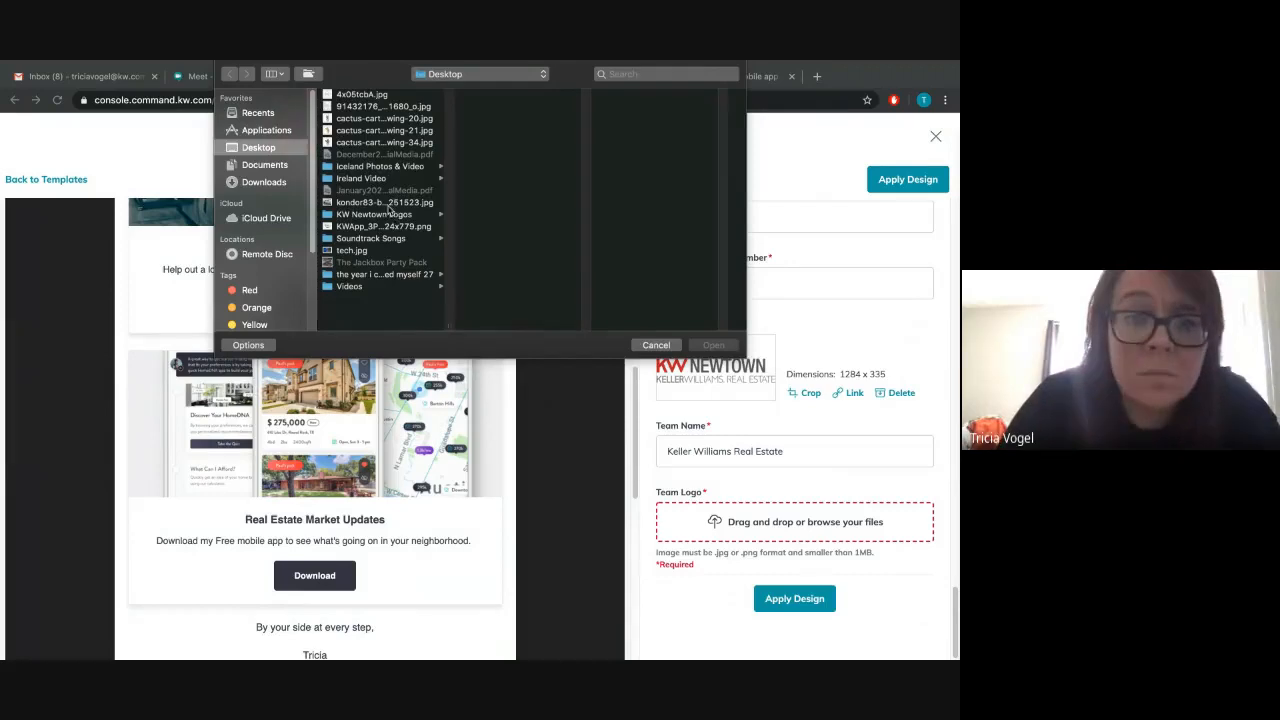
{"action": "left_click", "coordinate": [380, 215]}
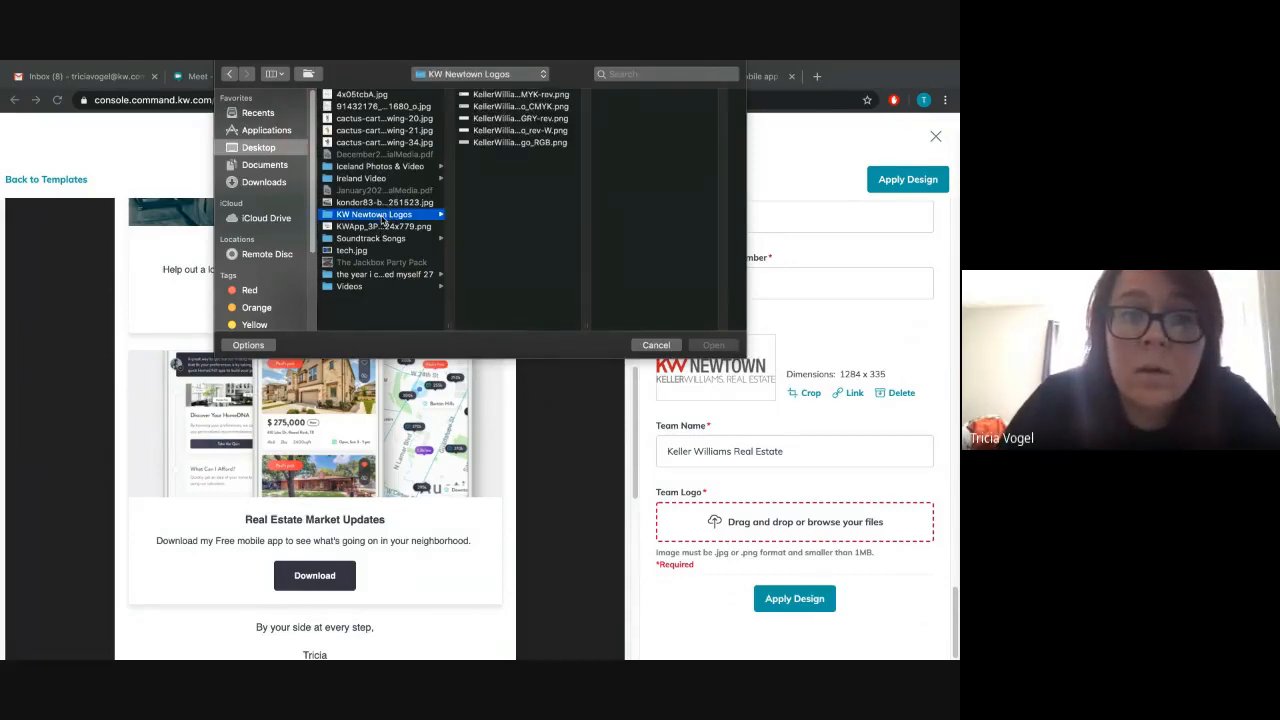
{"action": "left_click", "coordinate": [507, 107]}
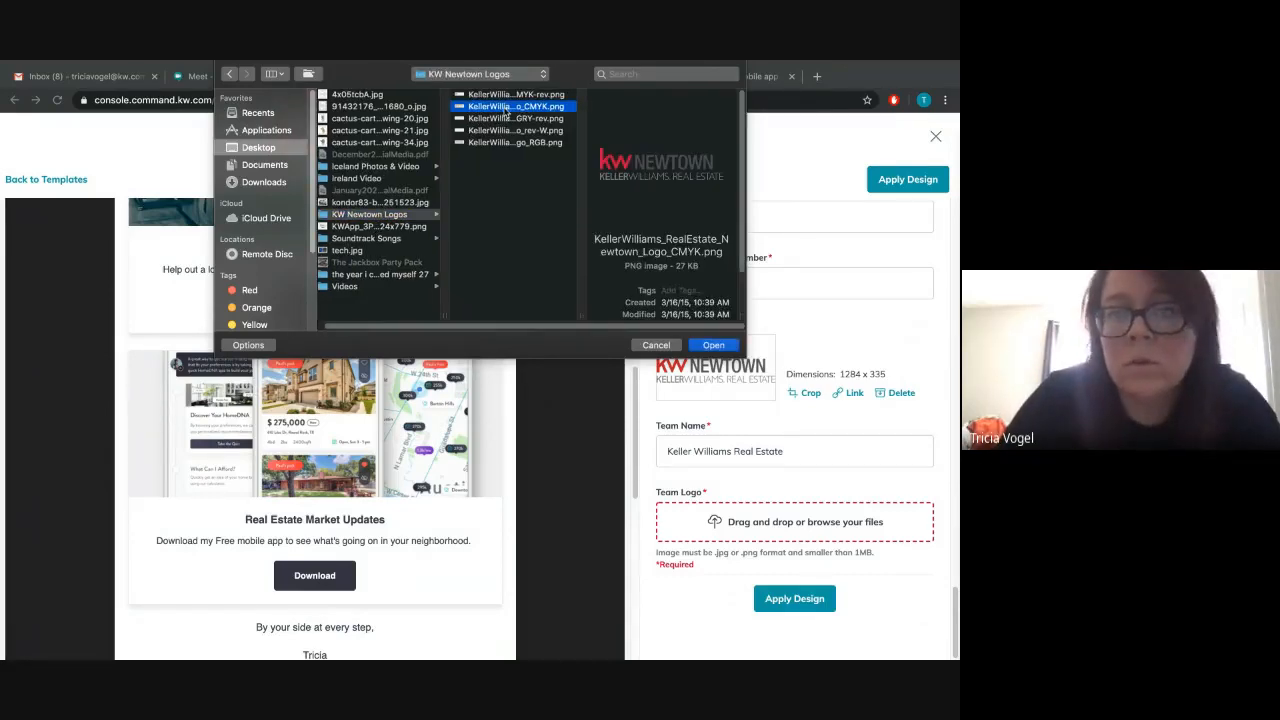
{"action": "left_click", "coordinate": [707, 350]}
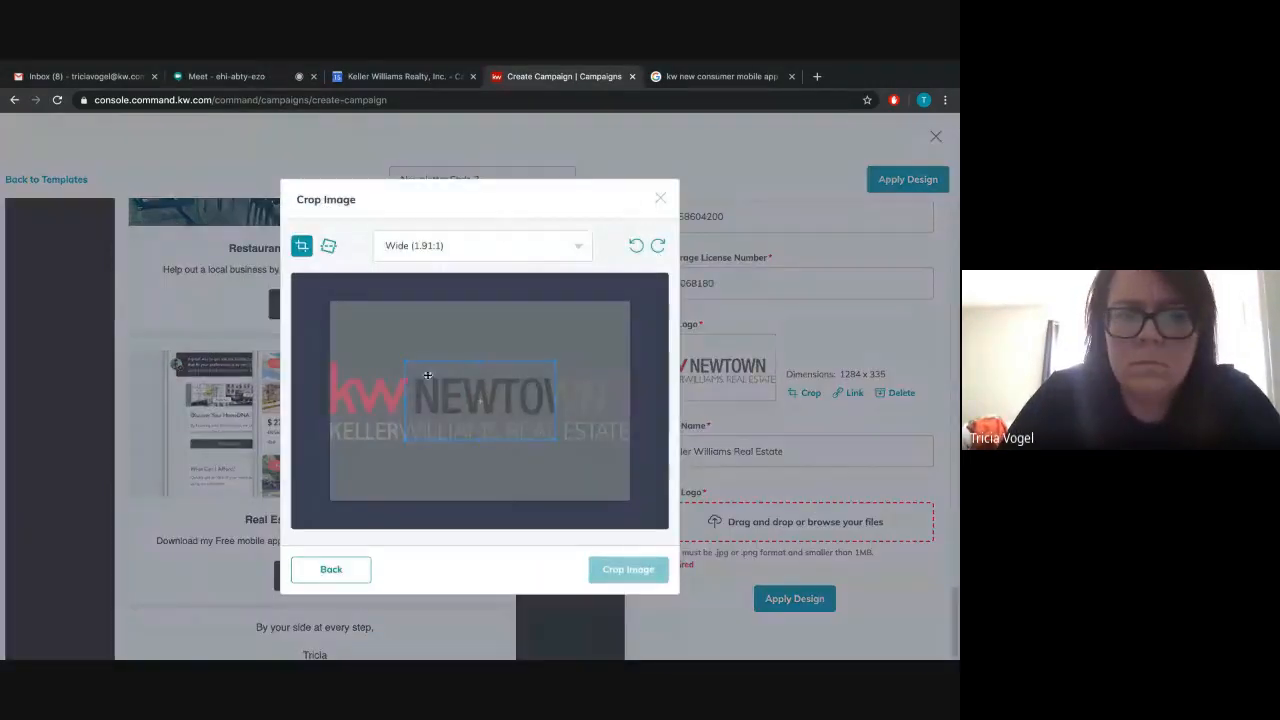
{"action": "left_click_drag", "start_coordinate": [427, 375], "coordinate": [352, 375]}
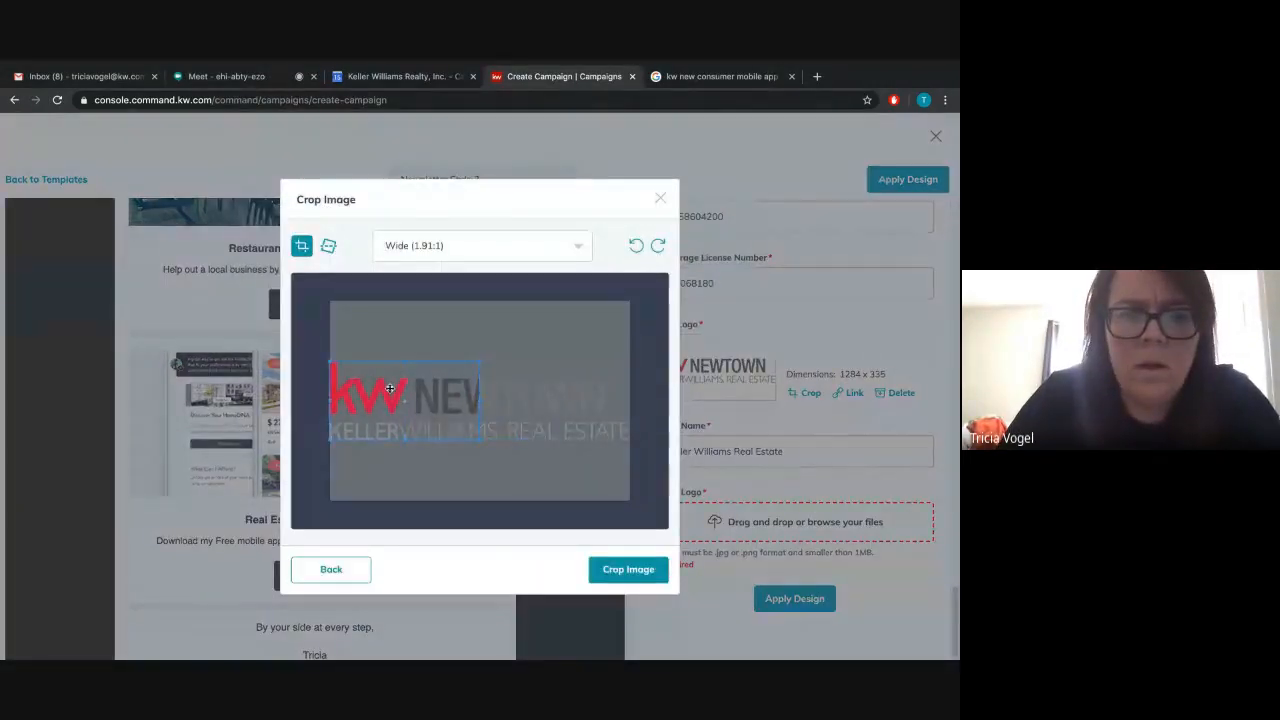
{"action": "left_click_drag", "start_coordinate": [479, 441], "coordinate": [416, 391]}
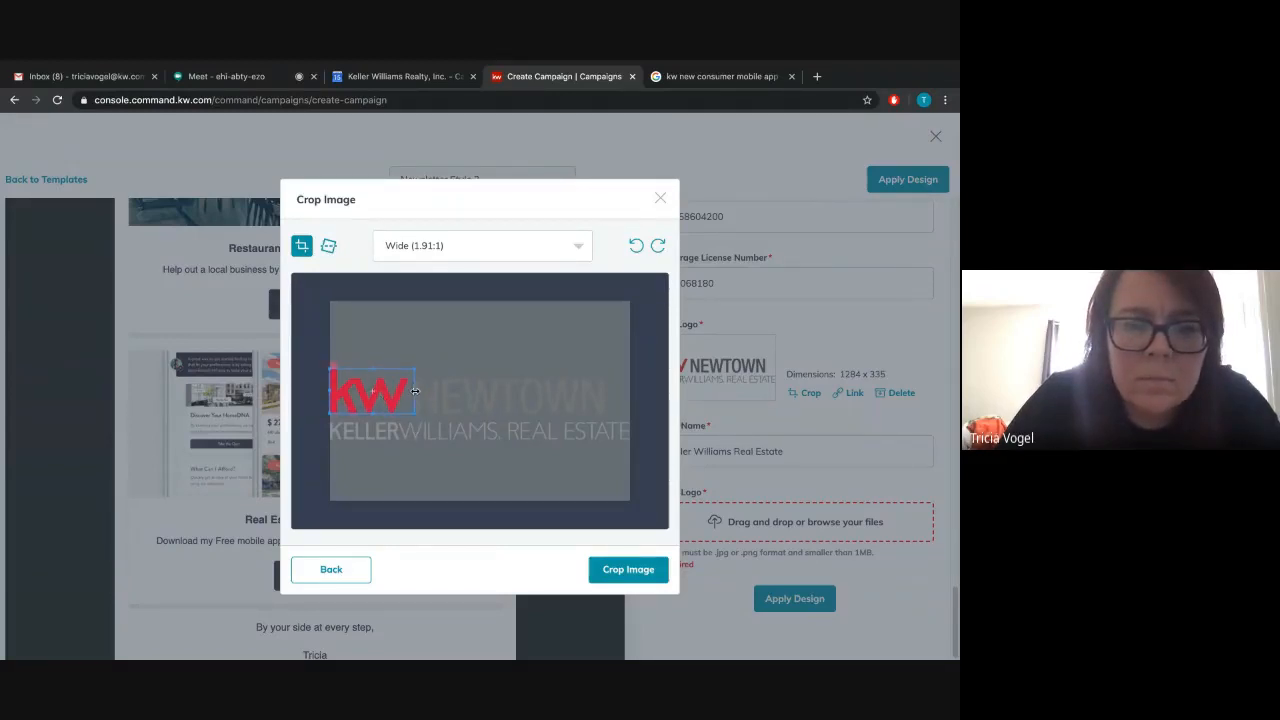
{"action": "left_click", "coordinate": [629, 570]}
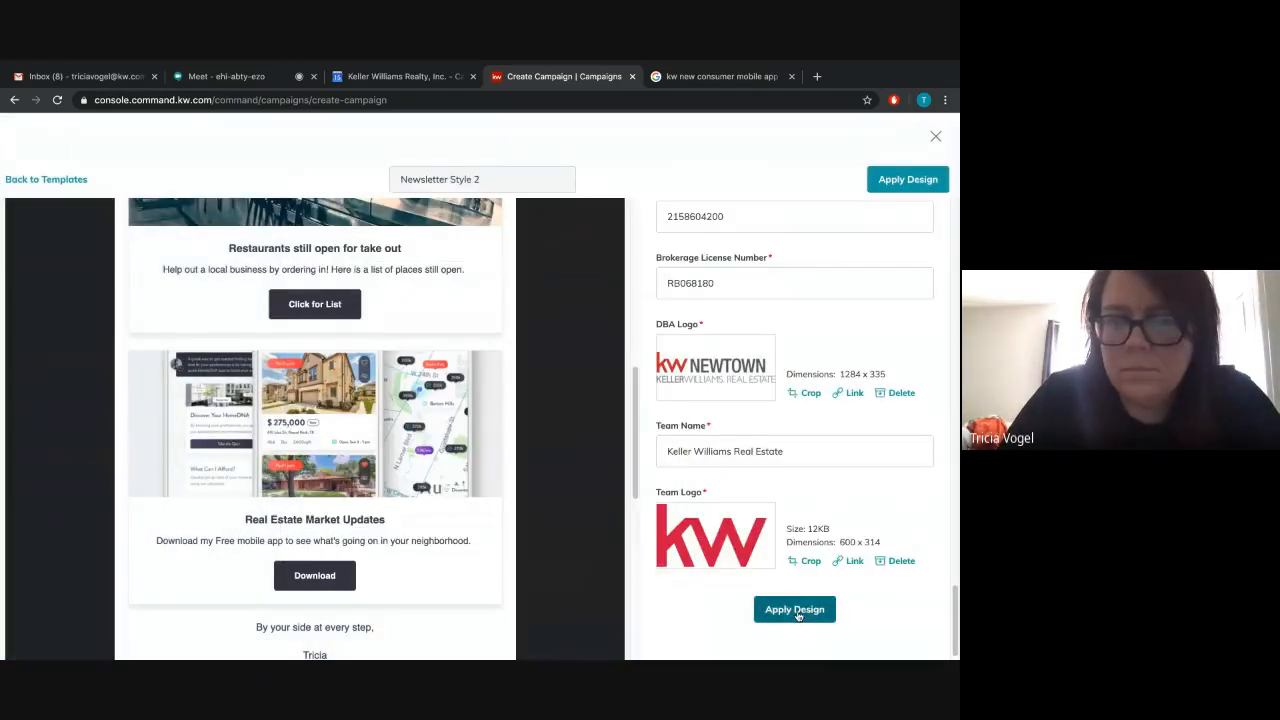
Step: Apply the completed Newsletter Style 2 design to the campaign and preview the email
{"action": "left_click", "coordinate": [797, 612]}
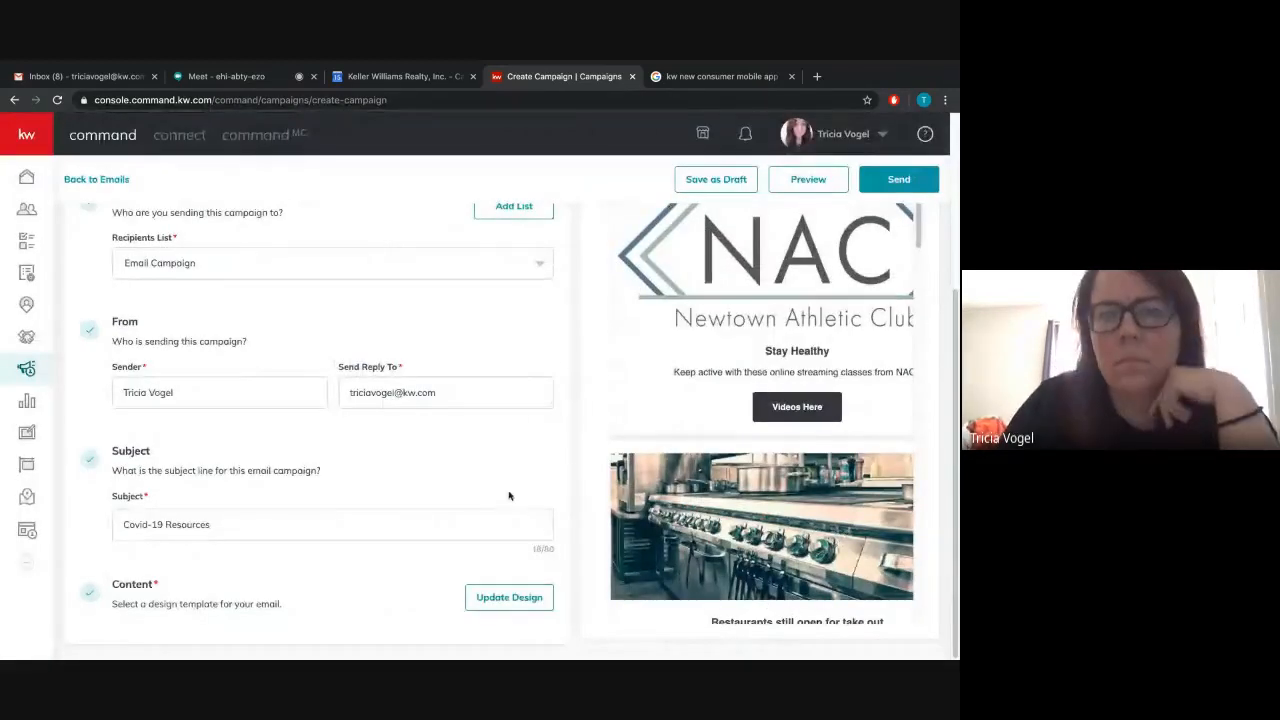
{"action": "left_click", "coordinate": [808, 180]}
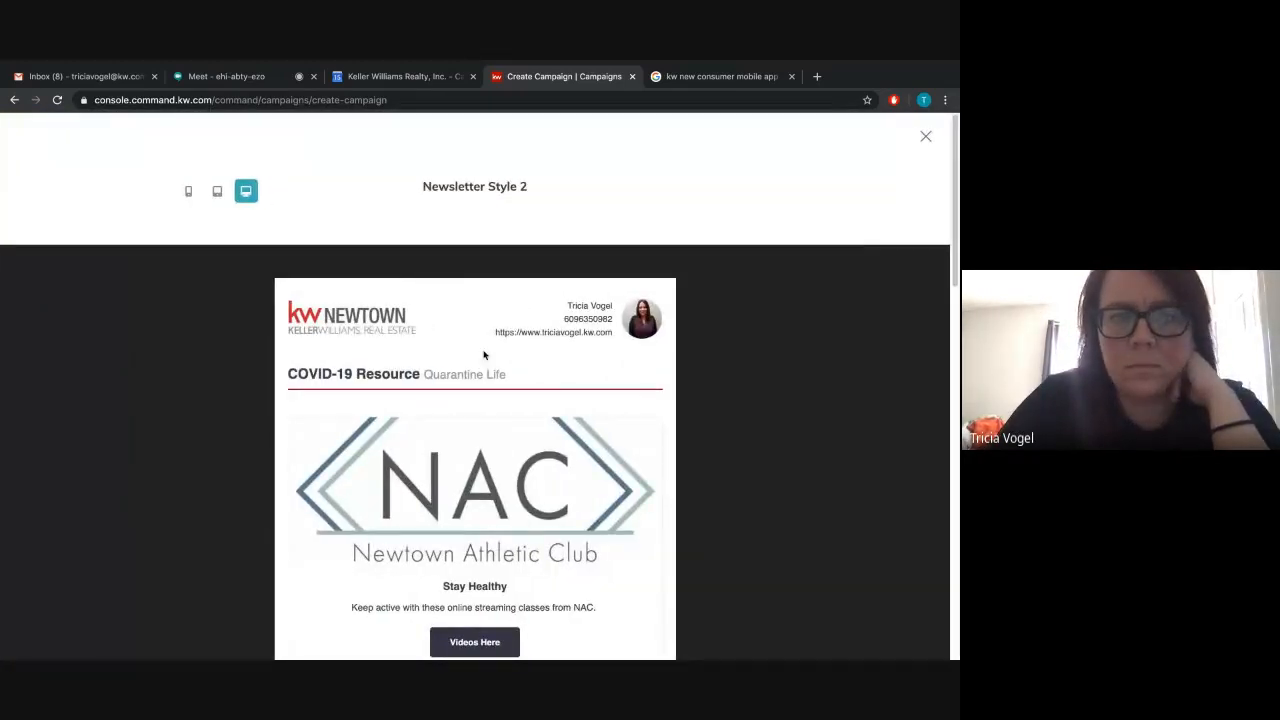
{"action": "scroll", "coordinate": [729, 343], "scroll_direction": "down", "scroll_amount": 2}
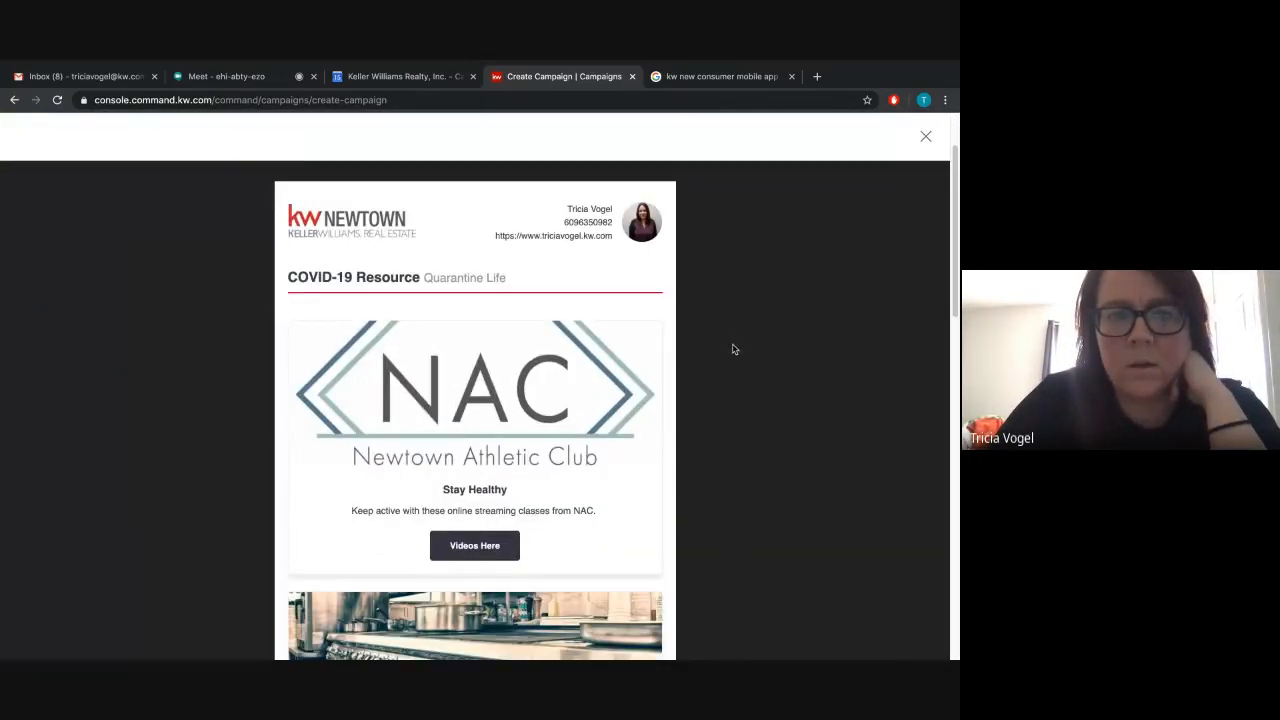
Step: Review the newsletter preview and test the Real Estate Market Updates Download link, checking the app page before returning to the preview
{"action": "scroll", "coordinate": [730, 352], "scroll_direction": "down", "scroll_amount": 2}
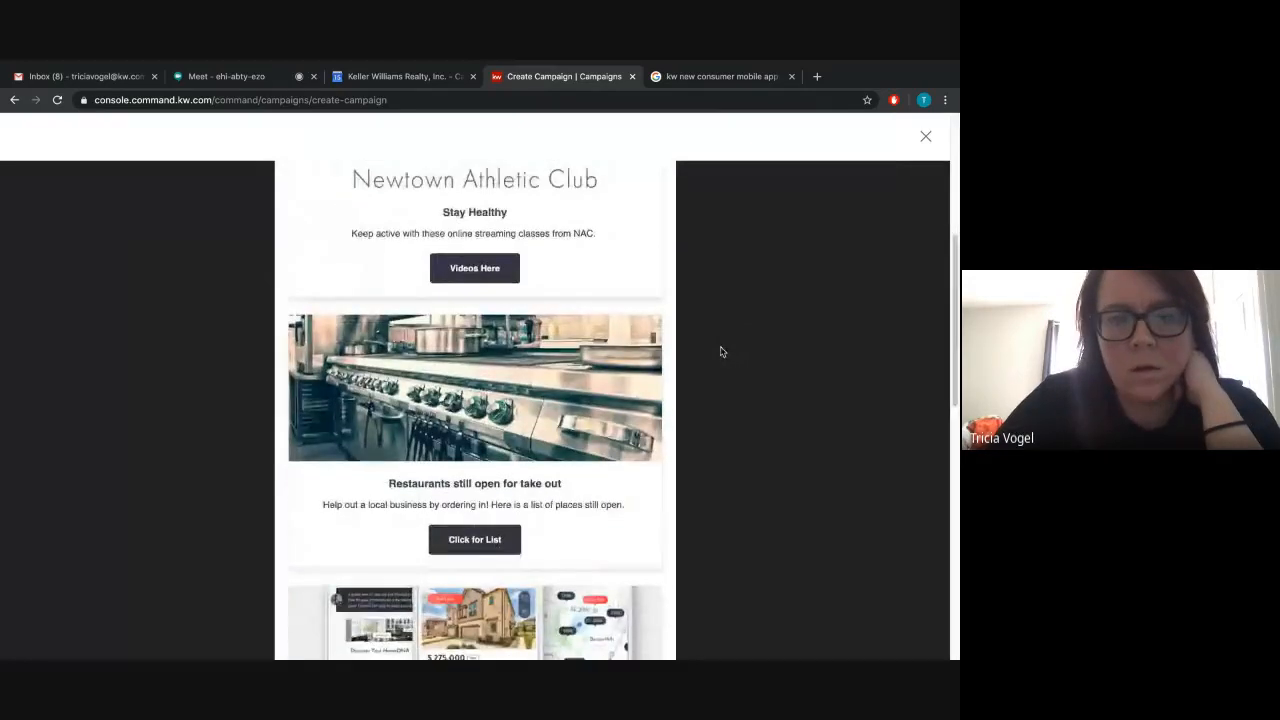
{"action": "scroll", "coordinate": [726, 355], "scroll_direction": "down", "scroll_amount": 3}
{"action": "scroll", "coordinate": [745, 380], "scroll_direction": "down", "scroll_amount": 2}
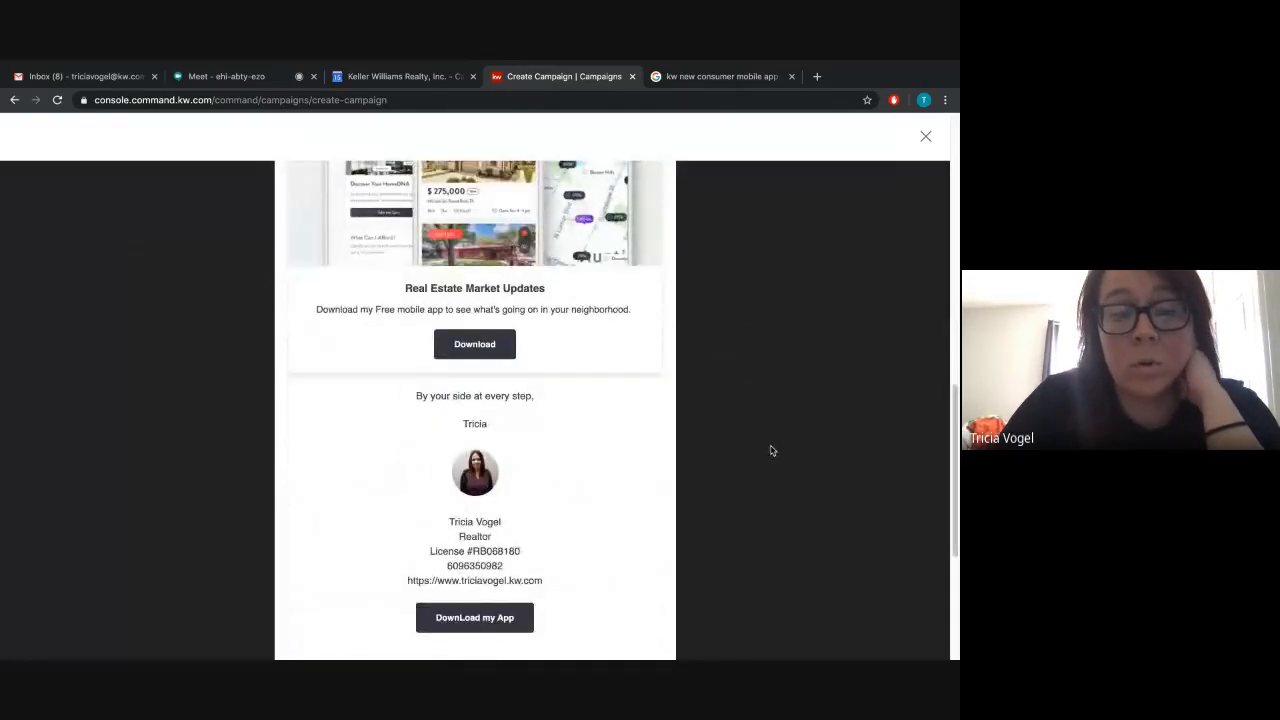
{"action": "scroll", "coordinate": [754, 479], "scroll_direction": "down", "scroll_amount": 1}
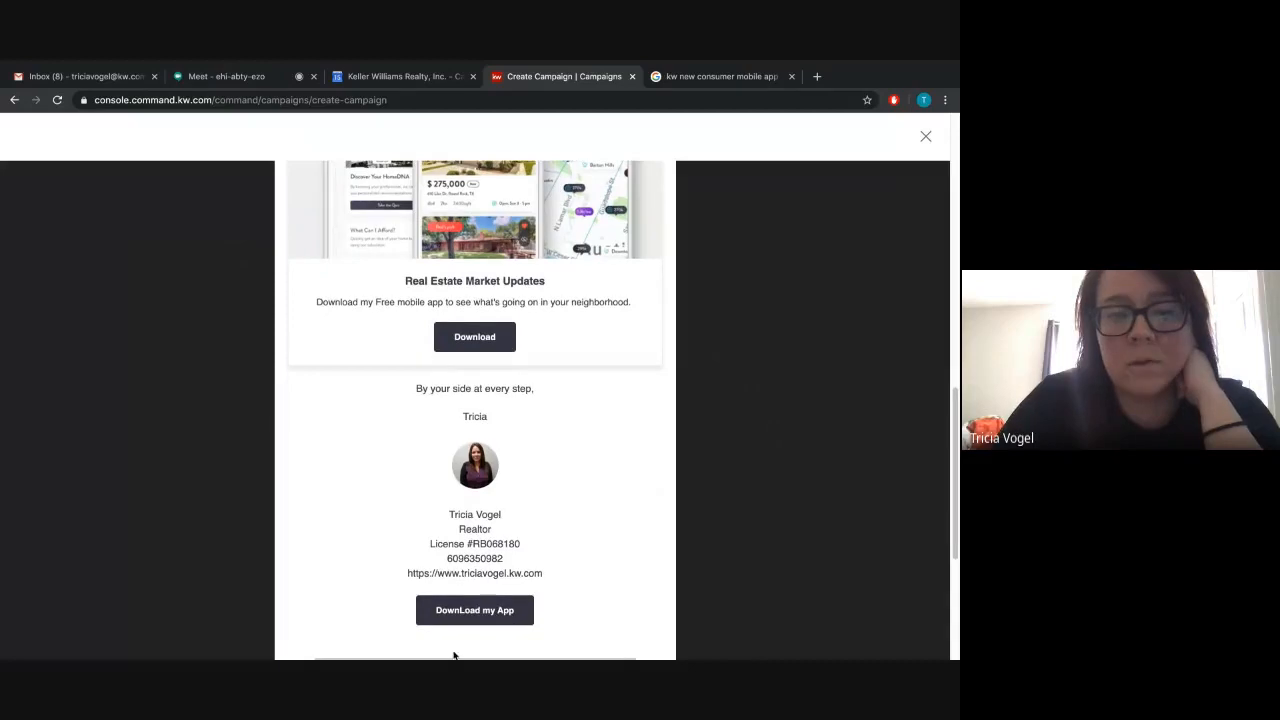
{"action": "left_click", "coordinate": [472, 343]}
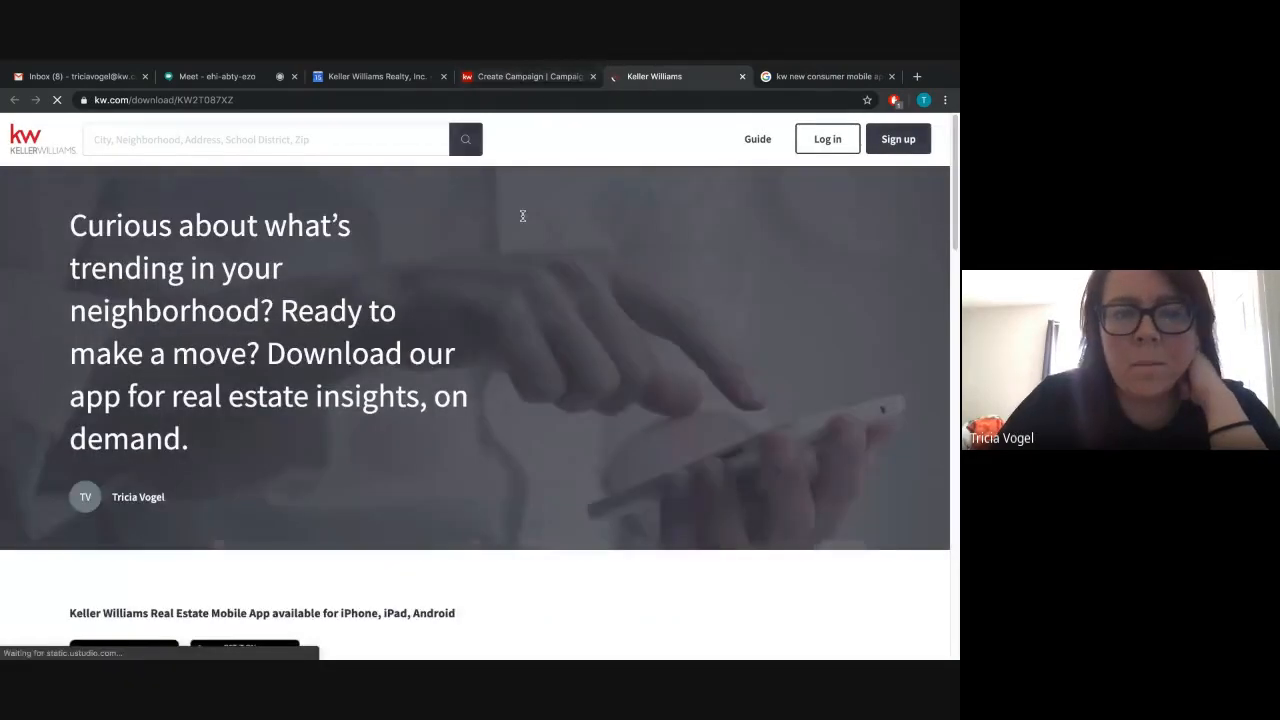
{"action": "scroll", "coordinate": [510, 340], "scroll_direction": "down", "scroll_amount": 1}
{"action": "left_click_drag", "start_coordinate": [434, 484], "coordinate": [74, 439]}
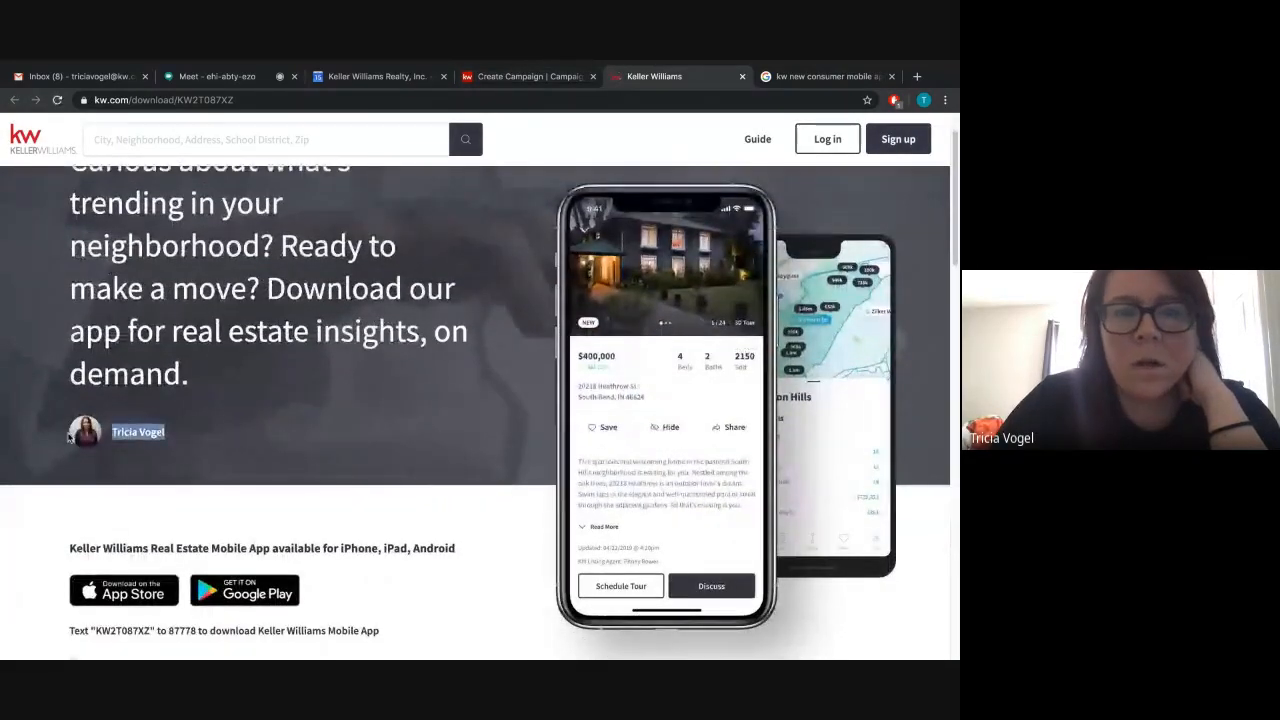
{"action": "left_click", "coordinate": [505, 77]}
Step: Test the "Click for List" link for restaurants still open, check the article's restaurant list, and return to the email preview
{"action": "scroll", "coordinate": [505, 330], "scroll_direction": "up", "scroll_amount": 1}
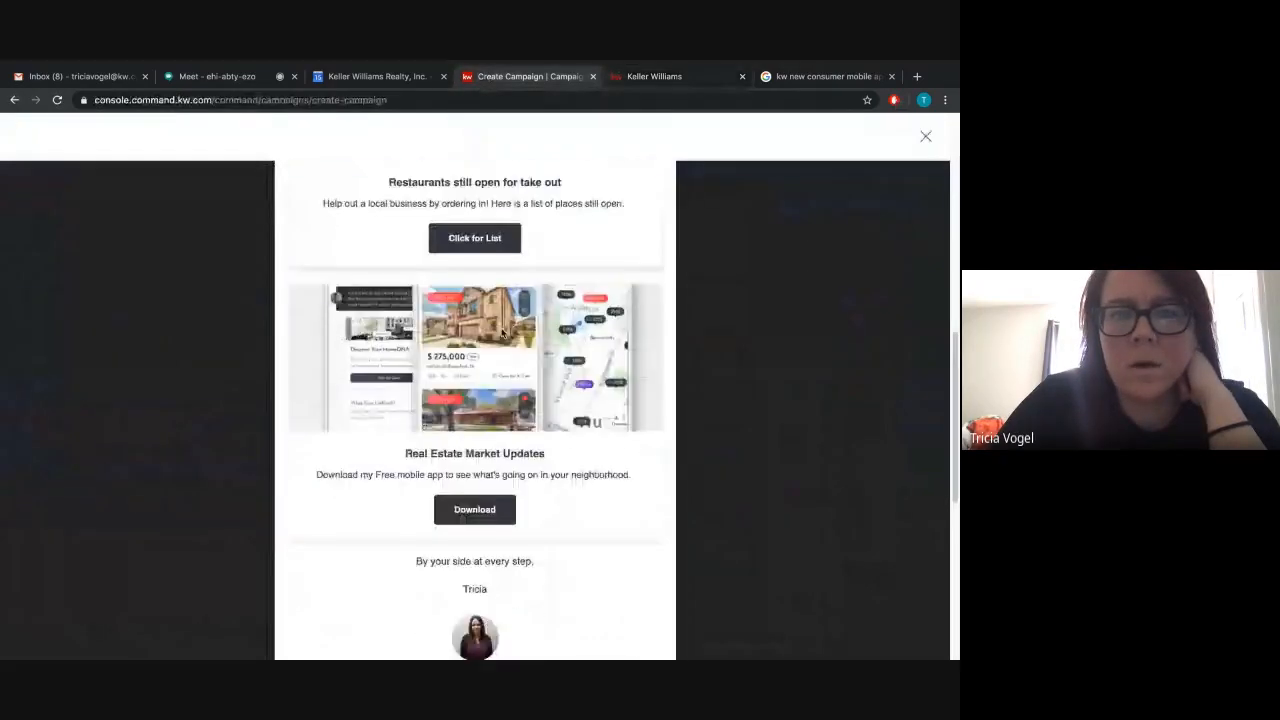
{"action": "left_click", "coordinate": [466, 257]}
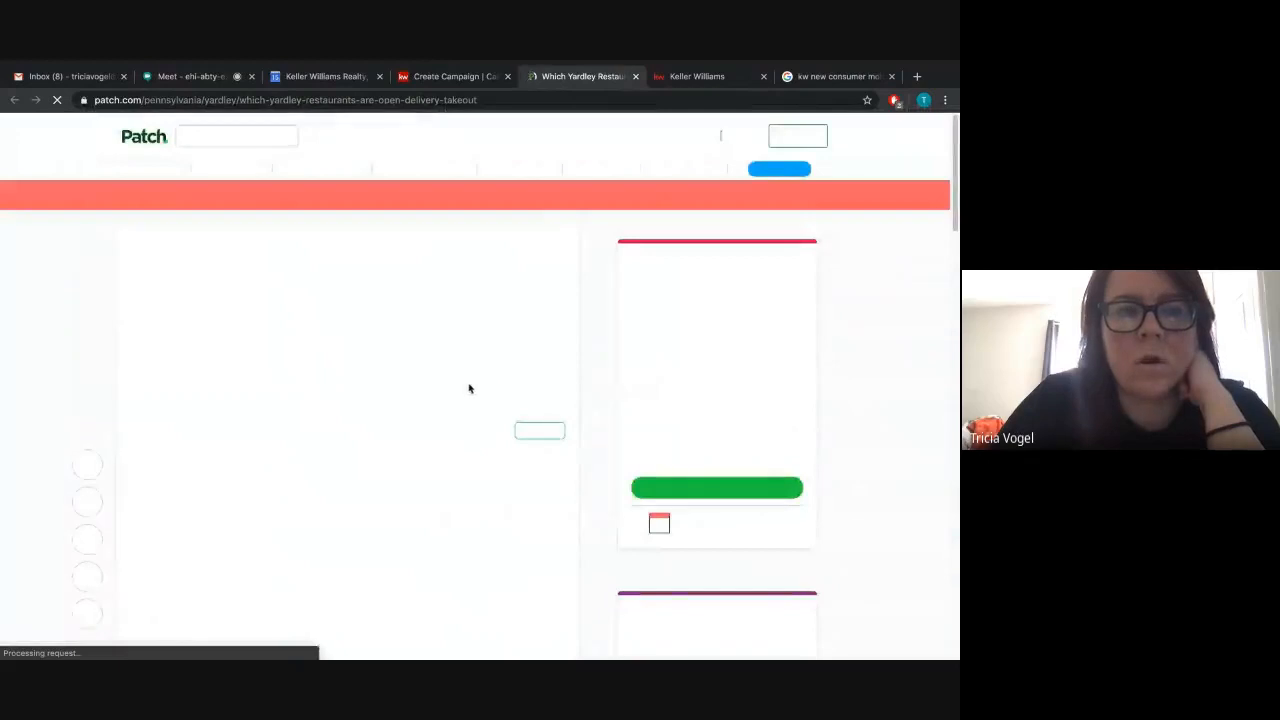
{"action": "scroll", "coordinate": [466, 394], "scroll_direction": "down", "scroll_amount": 10}
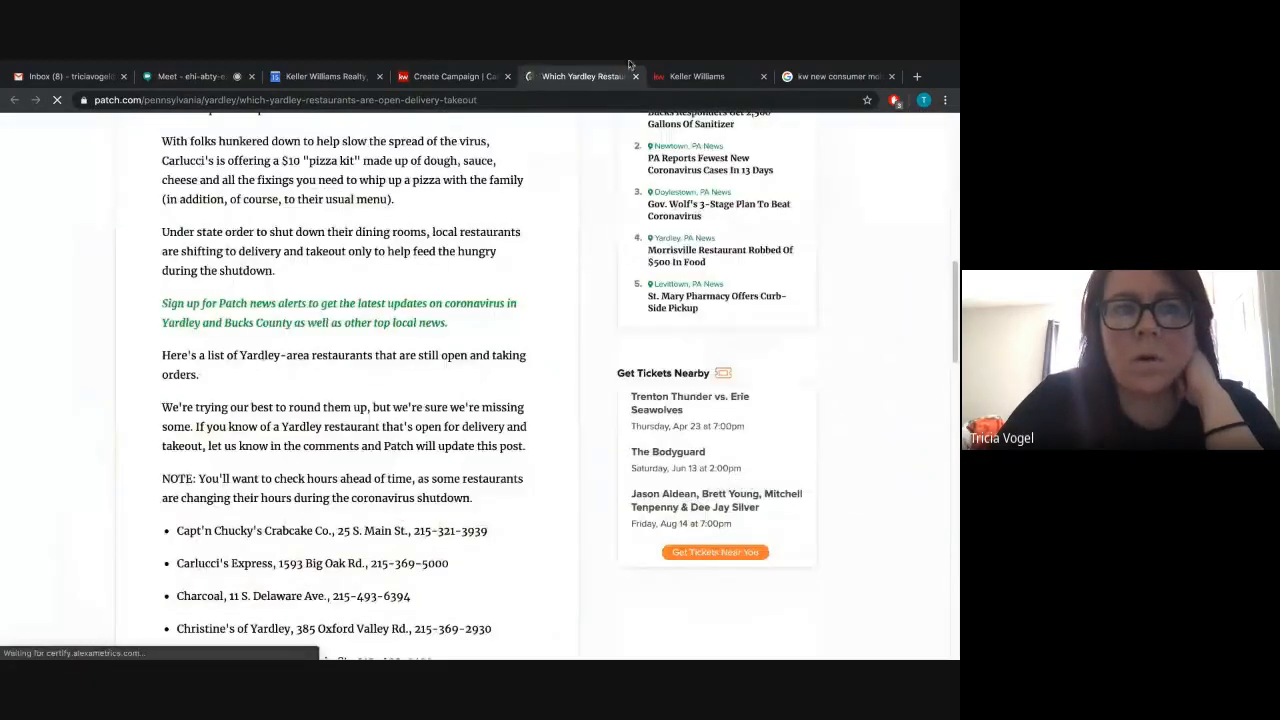
{"action": "left_click", "coordinate": [455, 76]}
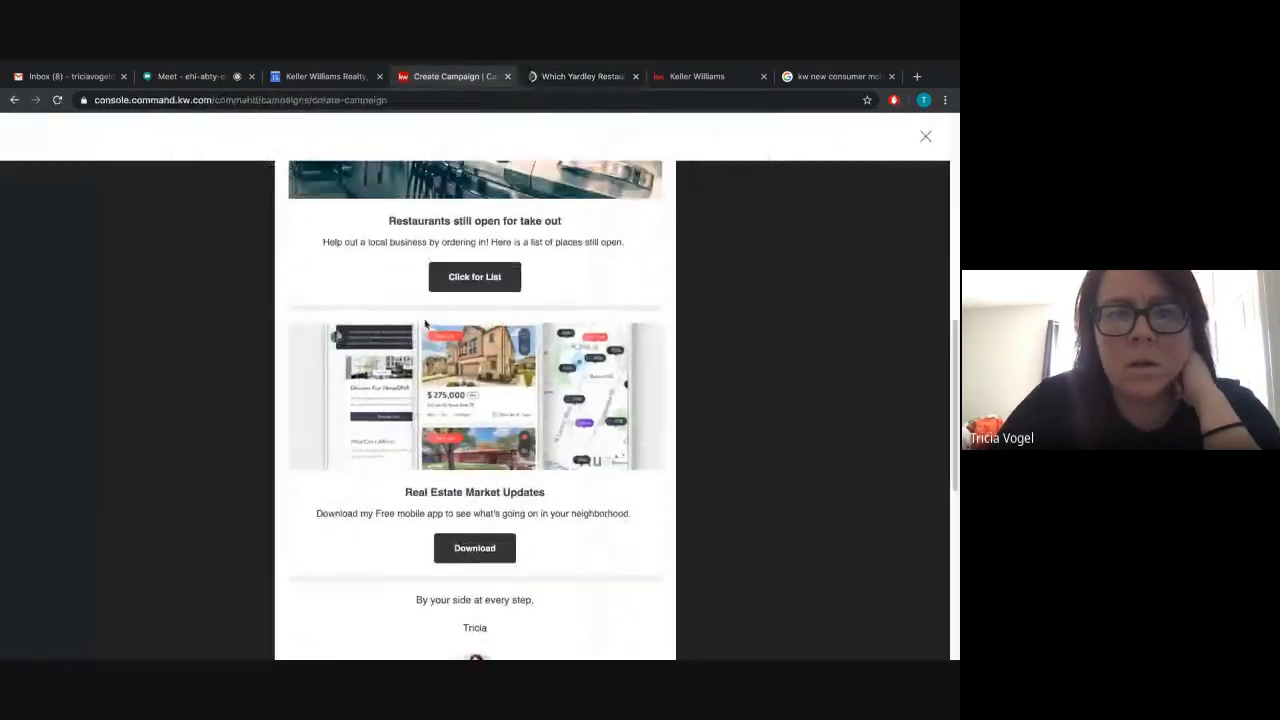
Step: Test the "Videos Here" link in the Stay Healthy section and close all three pages opened from the newsletter links
{"action": "scroll", "coordinate": [430, 360], "scroll_direction": "up", "scroll_amount": 5}
{"action": "left_click", "coordinate": [477, 452]}
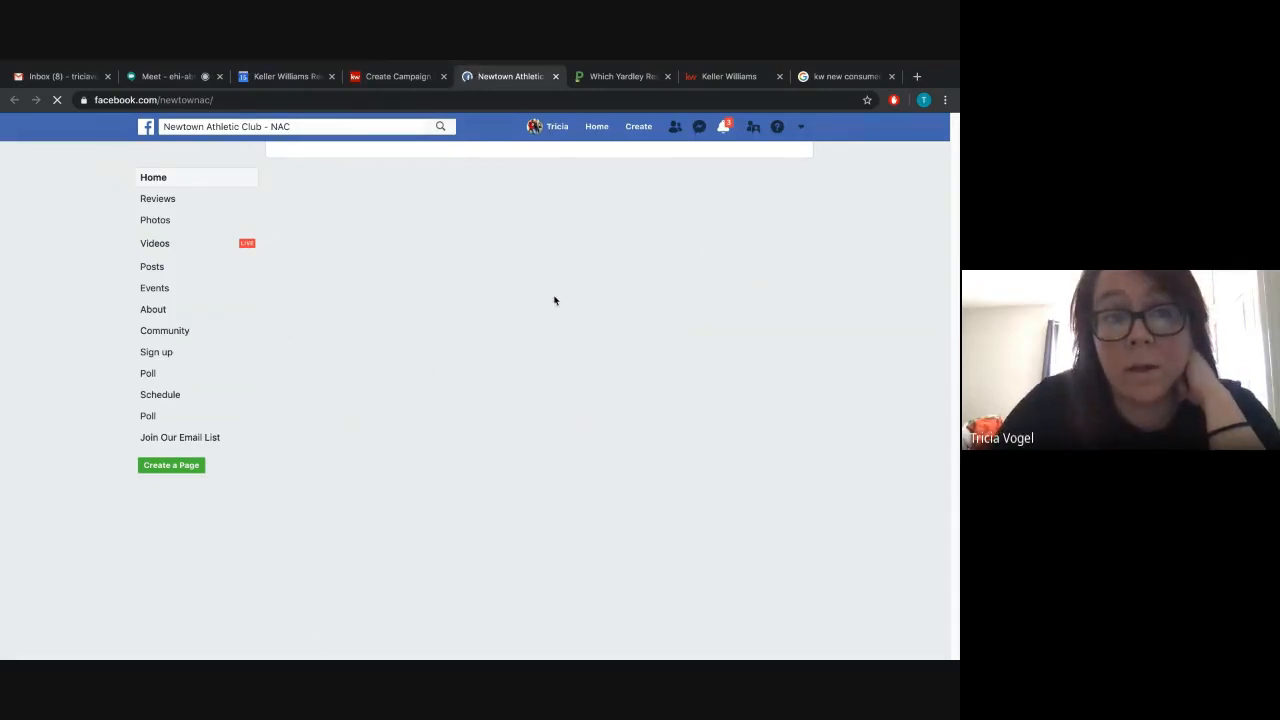
{"action": "left_click", "coordinate": [556, 77]}
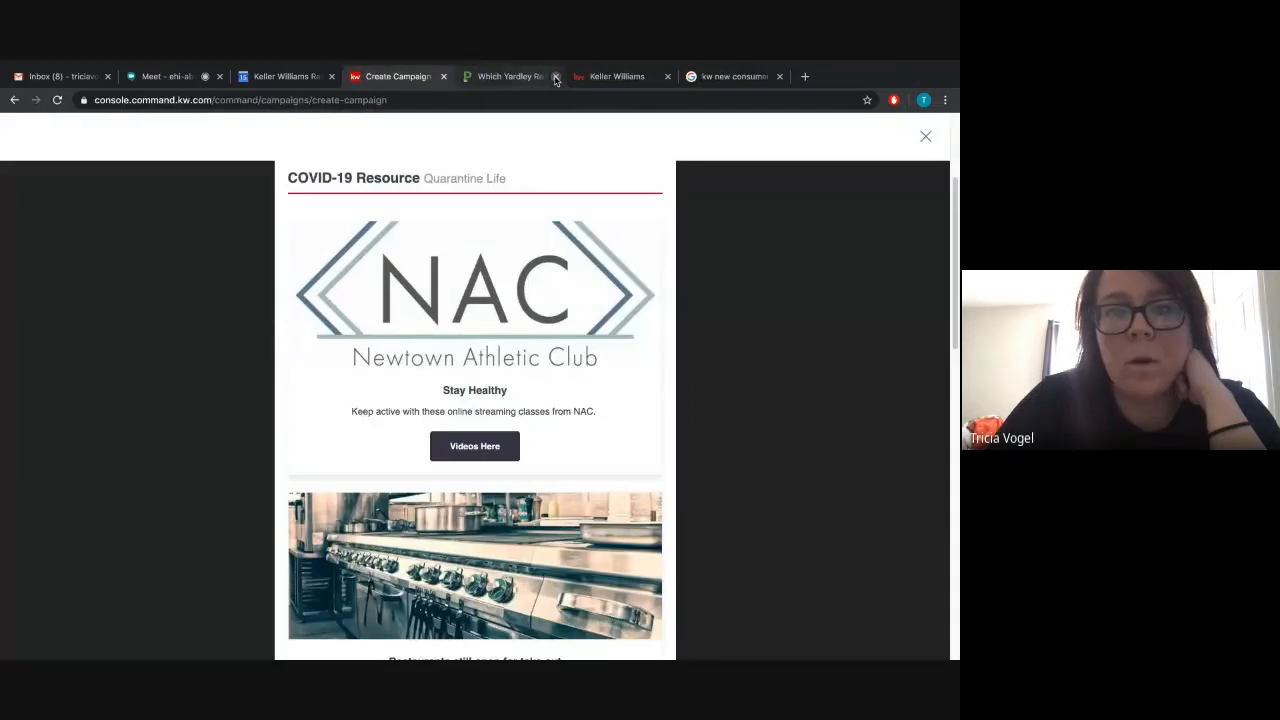
{"action": "left_click", "coordinate": [556, 77]}
{"action": "left_click", "coordinate": [556, 77]}
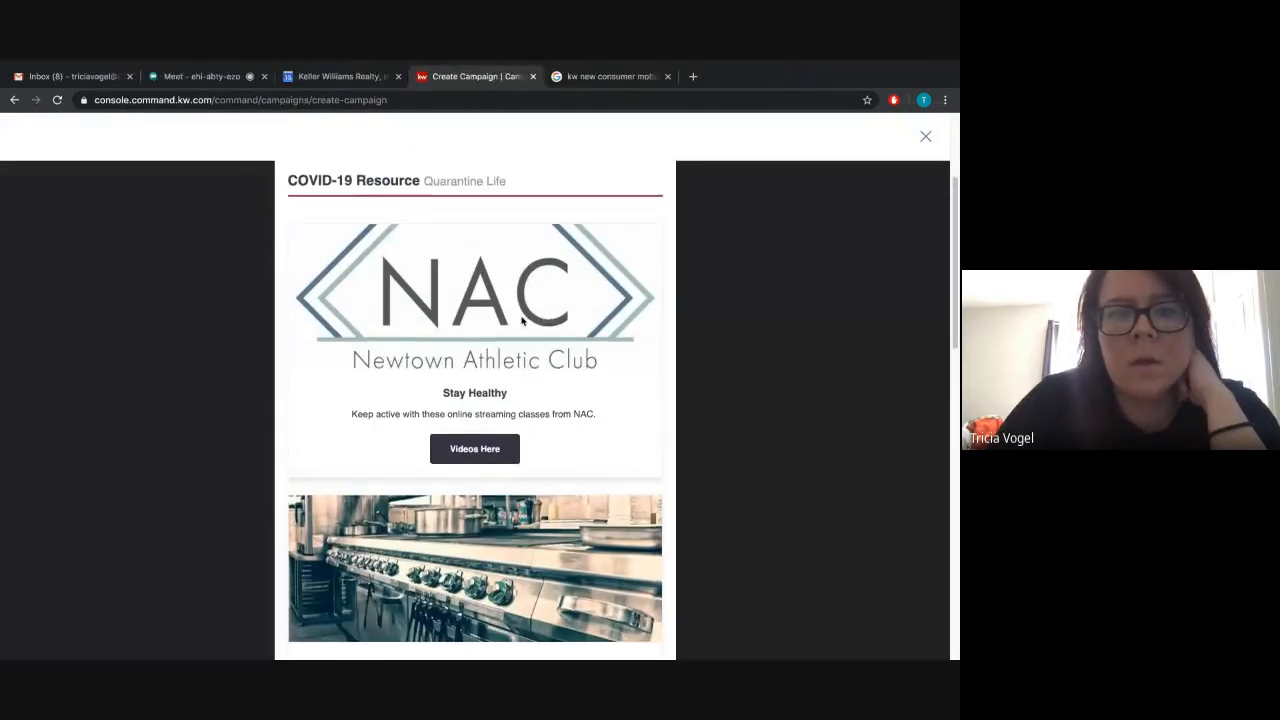
Step: Check the newsletter preview through to the footer, close it, and save the COVID-19 Resources campaign as a draft and exit
{"action": "scroll", "coordinate": [518, 320], "scroll_direction": "up", "scroll_amount": 2}
{"action": "scroll", "coordinate": [514, 320], "scroll_direction": "down", "scroll_amount": 10}
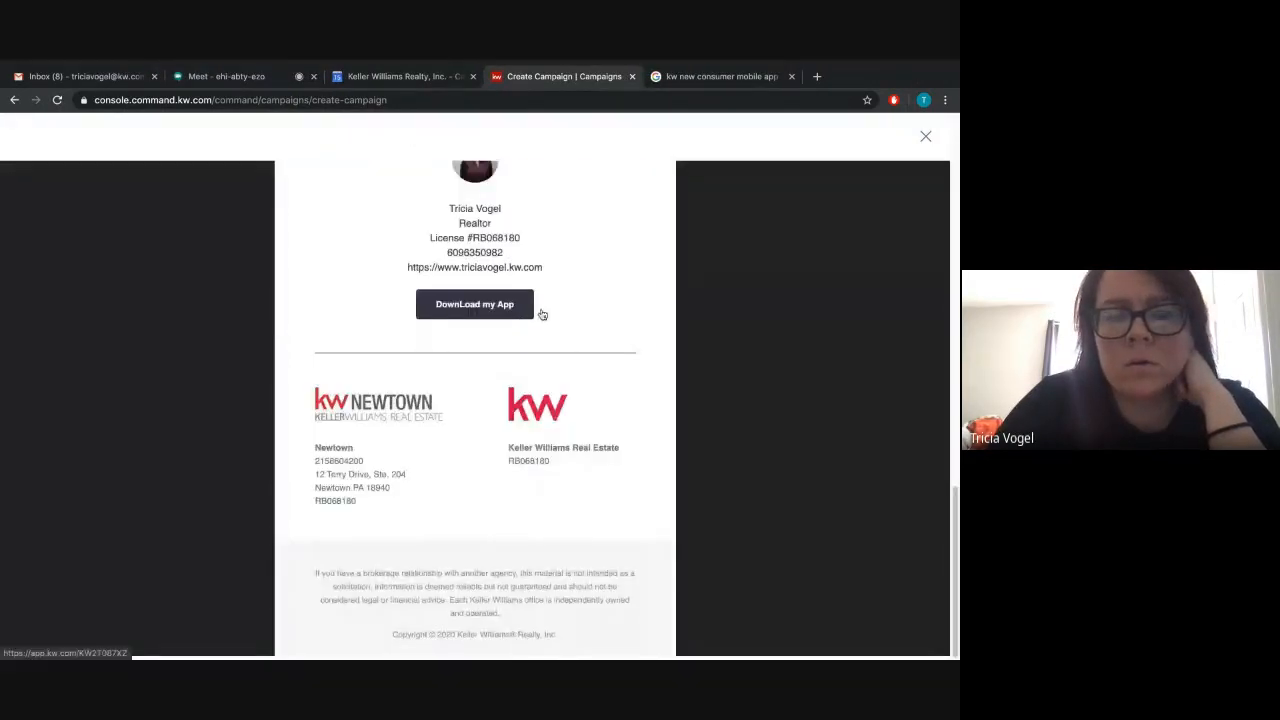
{"action": "scroll", "coordinate": [543, 314], "scroll_direction": "up", "scroll_amount": 10}
{"action": "left_click", "coordinate": [926, 138]}
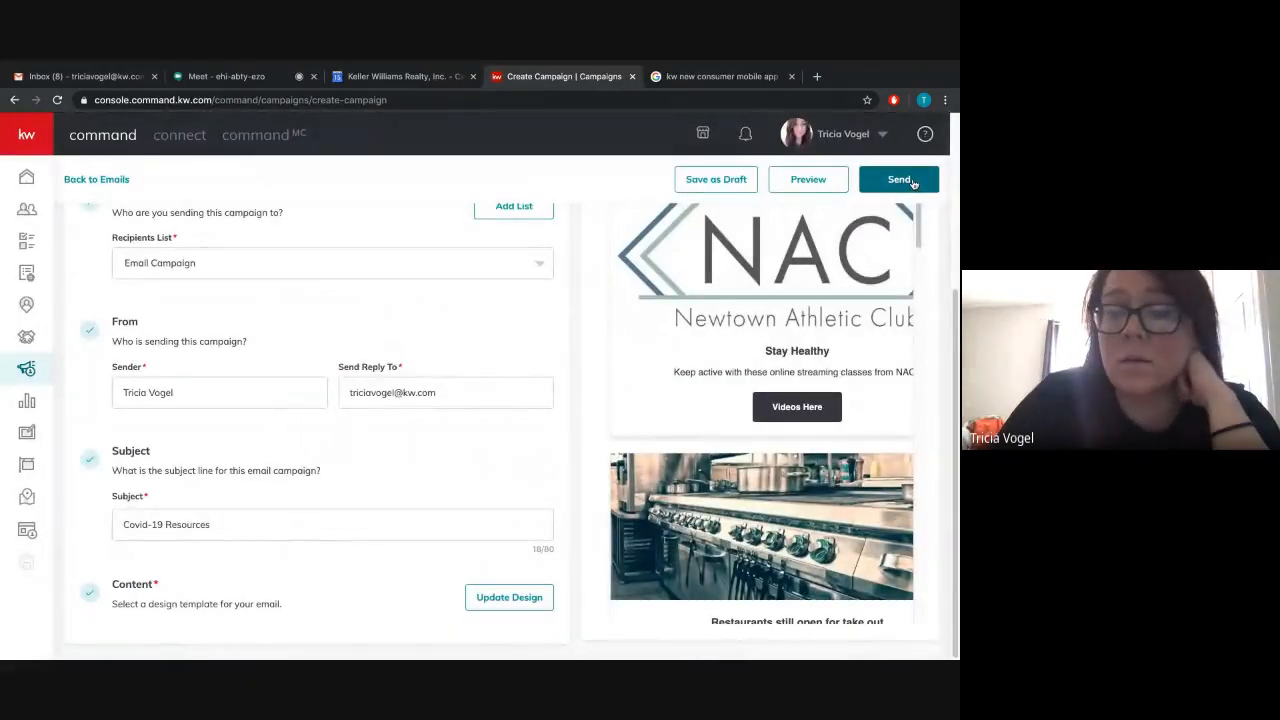
{"action": "left_click", "coordinate": [712, 182]}
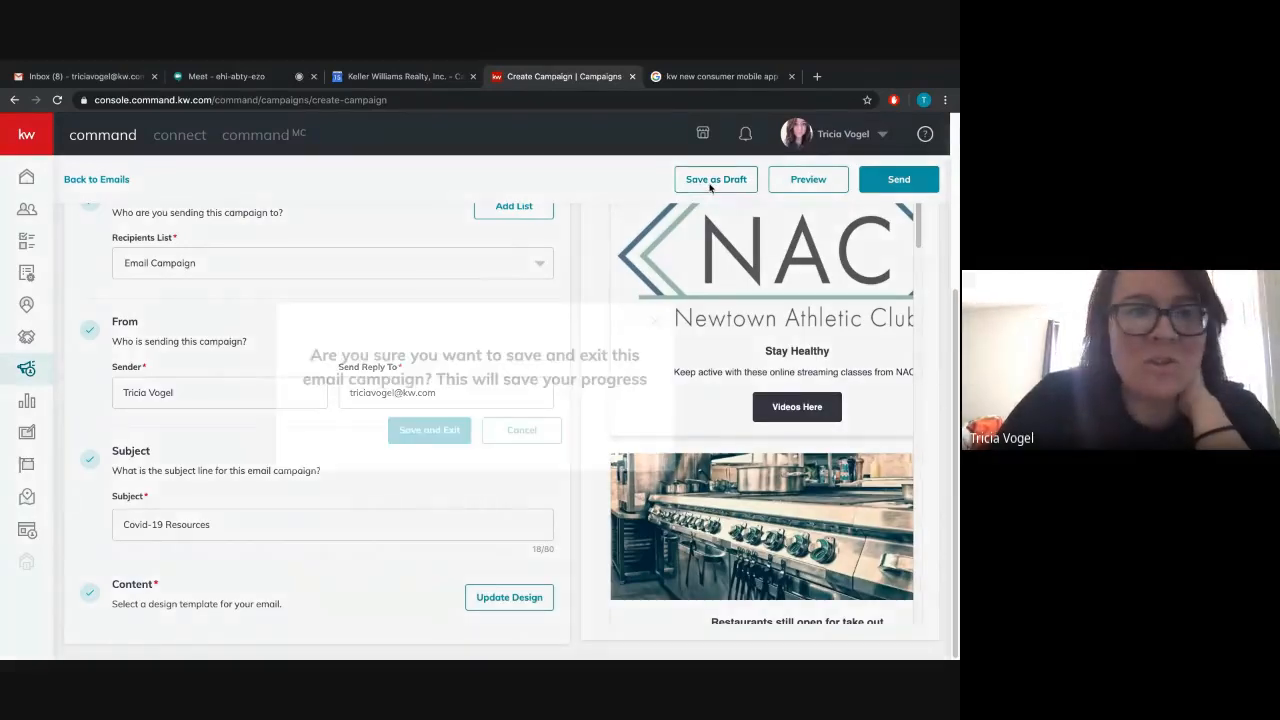
{"action": "left_click", "coordinate": [427, 430]}
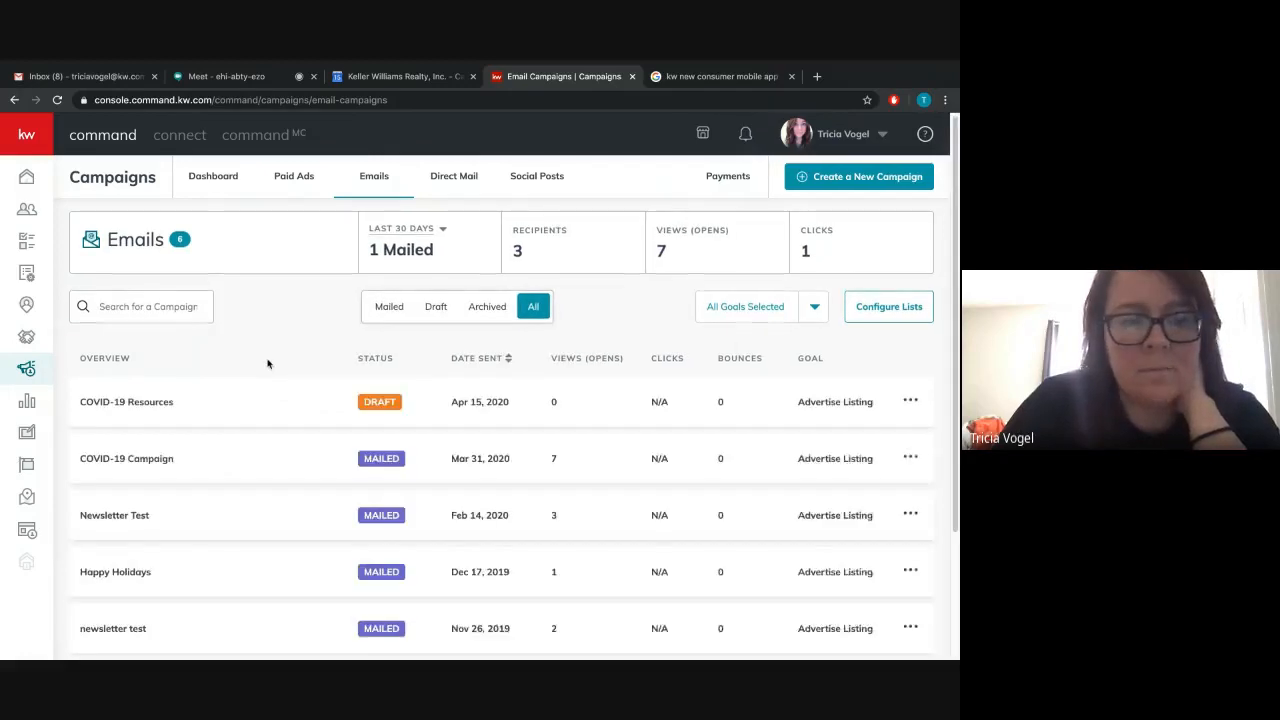
Step: Examine the mailed COVID-19 Campaign's status, views, clicks and bounces in the email list, and preview the campaign
{"action": "scroll", "coordinate": [269, 363], "scroll_direction": "down", "scroll_amount": 1}
{"action": "left_click_drag", "start_coordinate": [82, 448], "coordinate": [183, 446]}
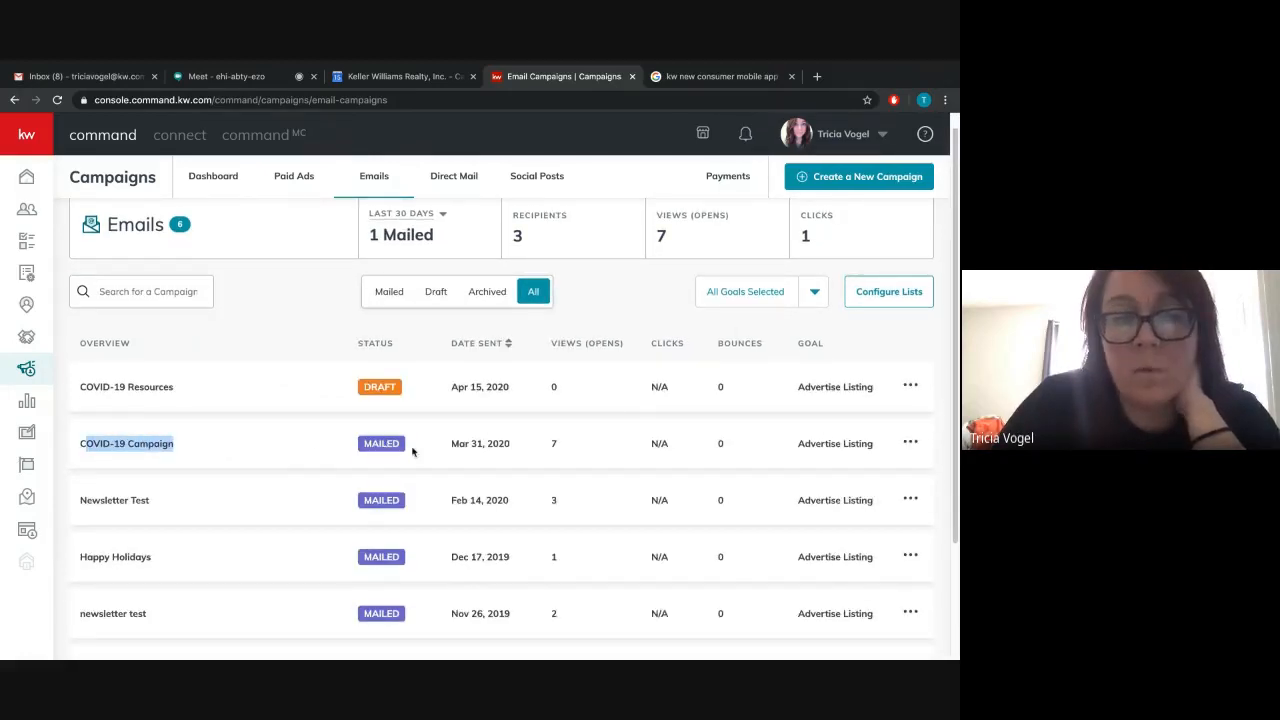
{"action": "left_click_drag", "start_coordinate": [412, 451], "coordinate": [359, 449]}
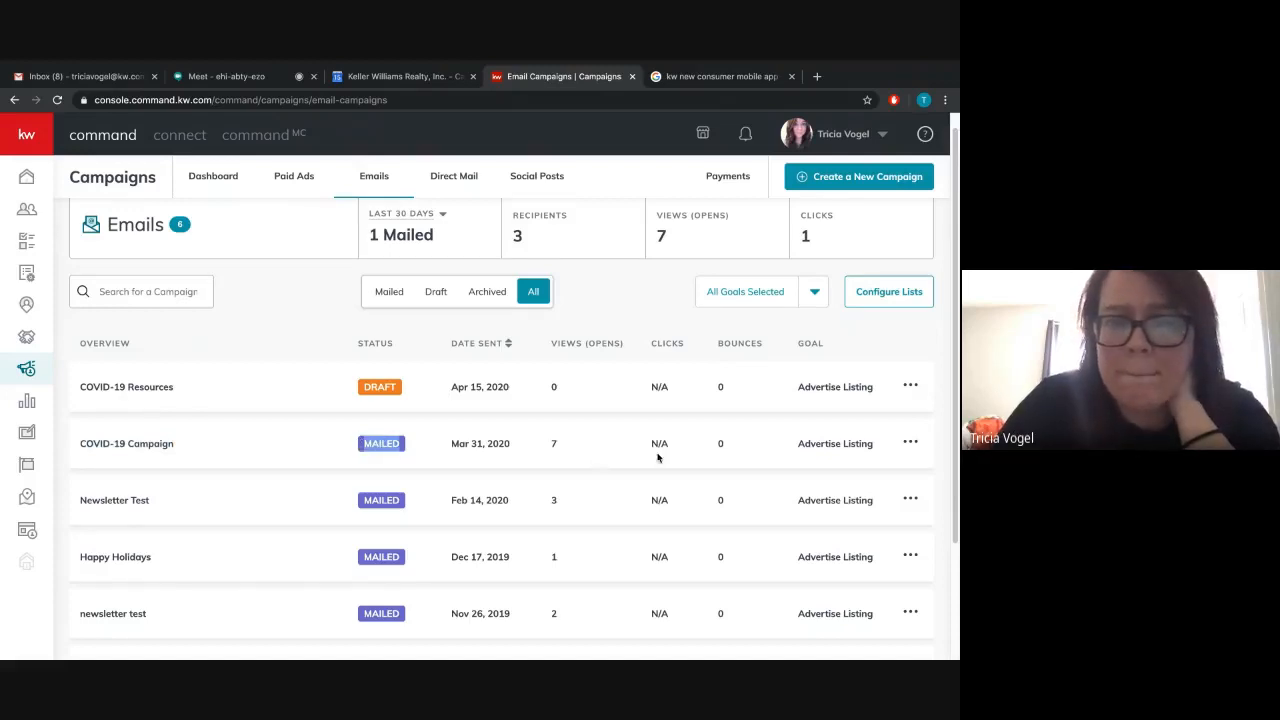
{"action": "left_click_drag", "start_coordinate": [562, 449], "coordinate": [548, 449]}
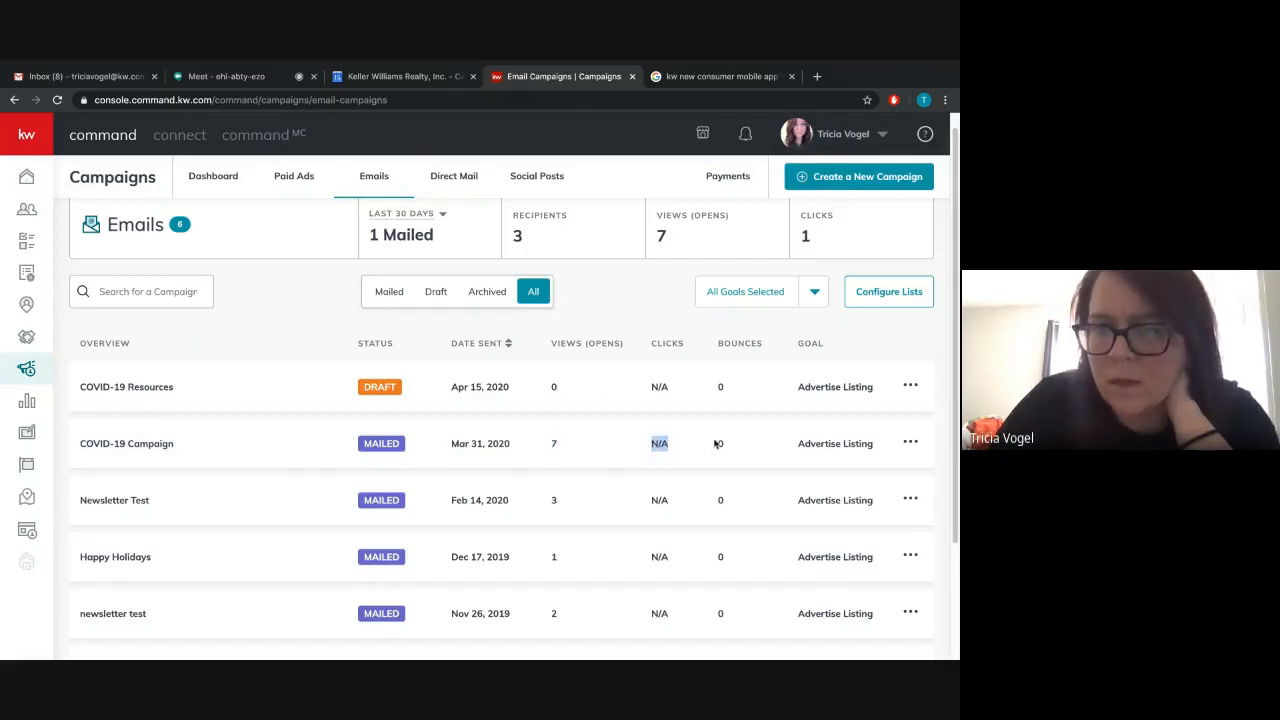
{"action": "left_click_drag", "start_coordinate": [719, 442], "coordinate": [750, 446]}
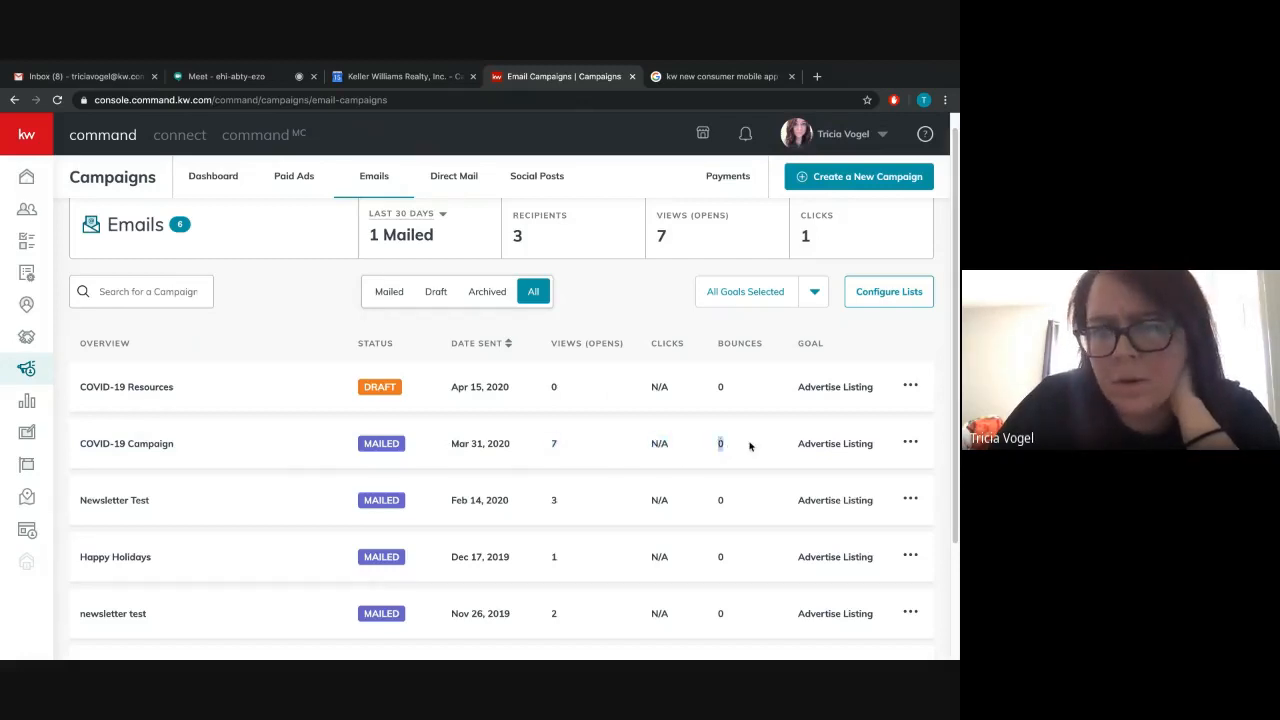
{"action": "left_click", "coordinate": [910, 444]}
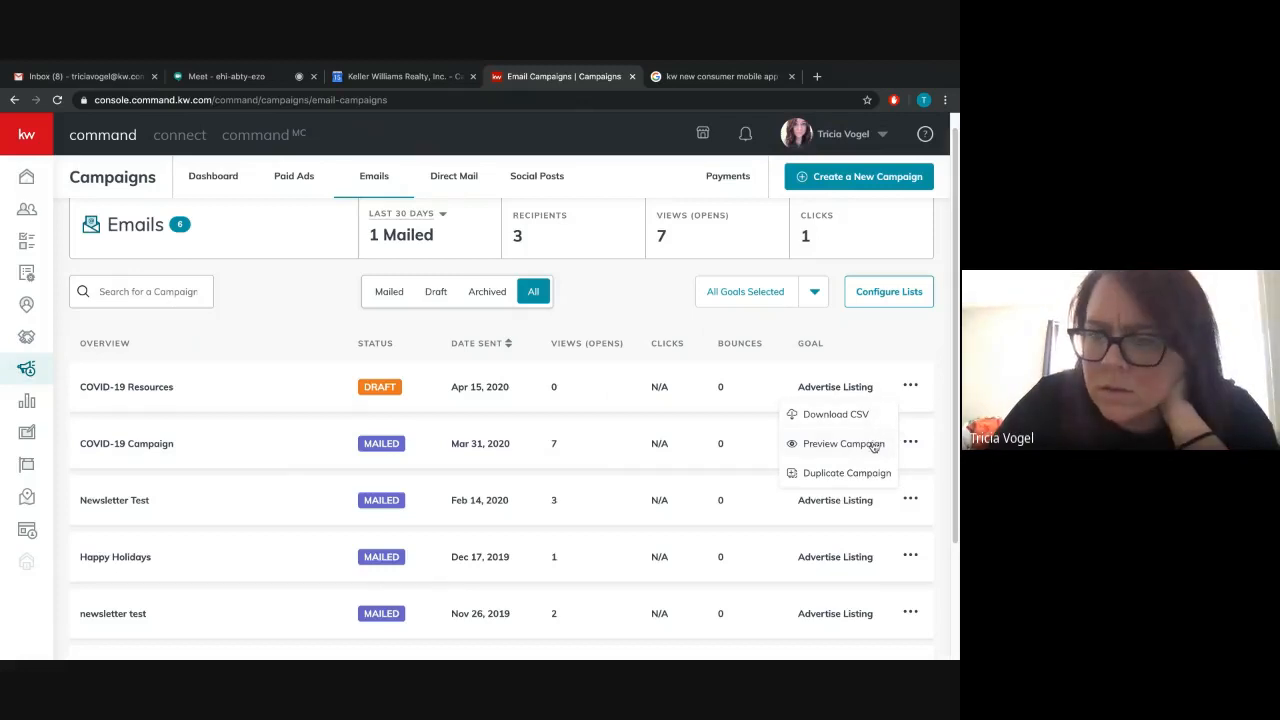
{"action": "left_click", "coordinate": [866, 445]}
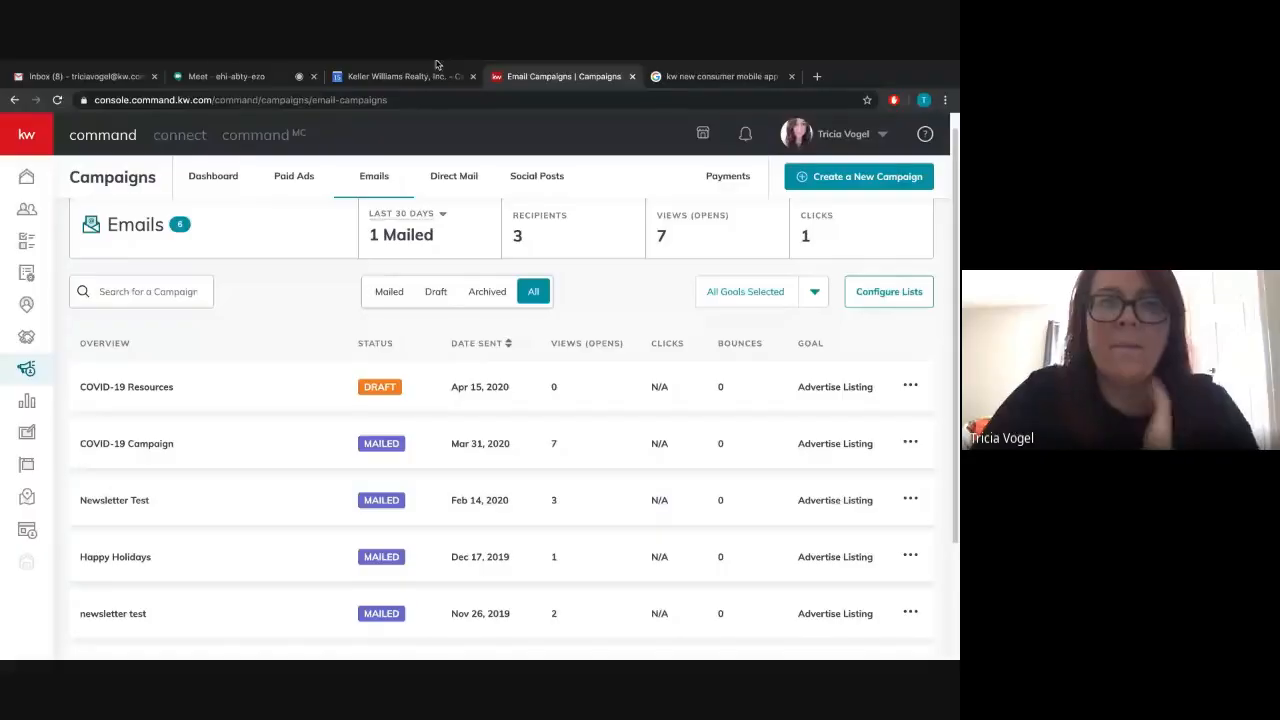
Step: Switch to the Google Meet call
{"action": "left_click", "coordinate": [220, 78]}
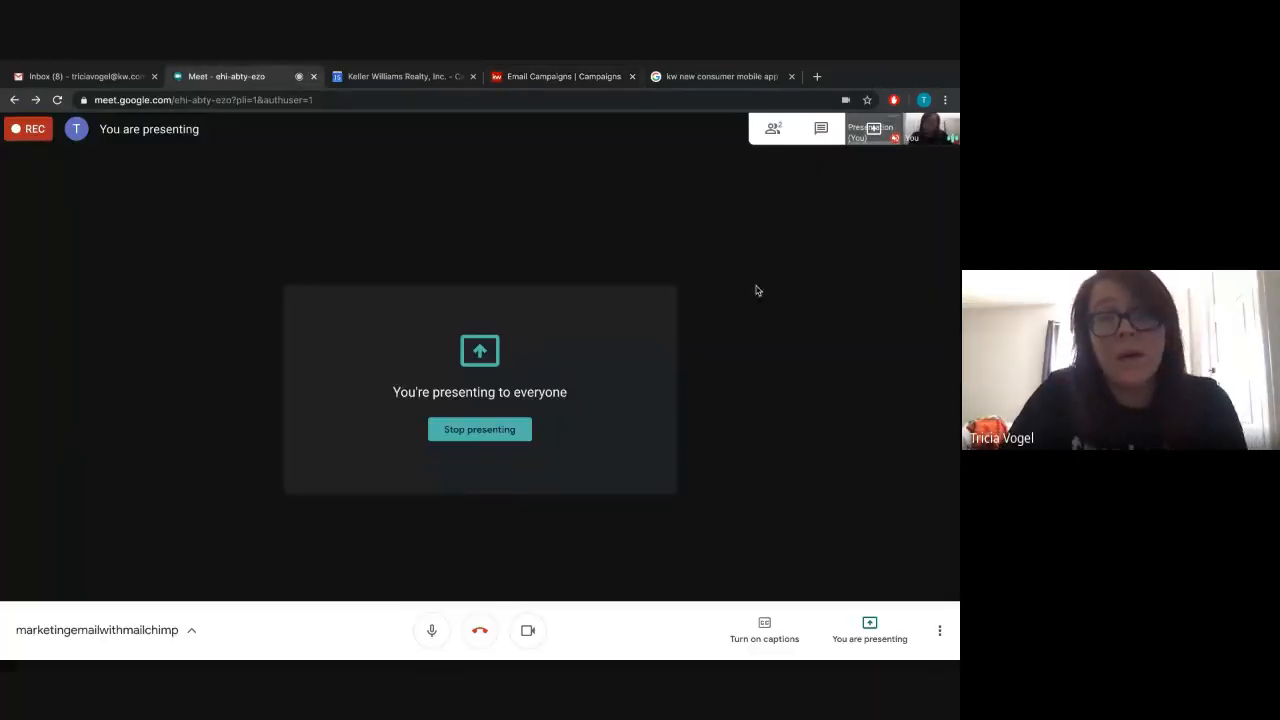